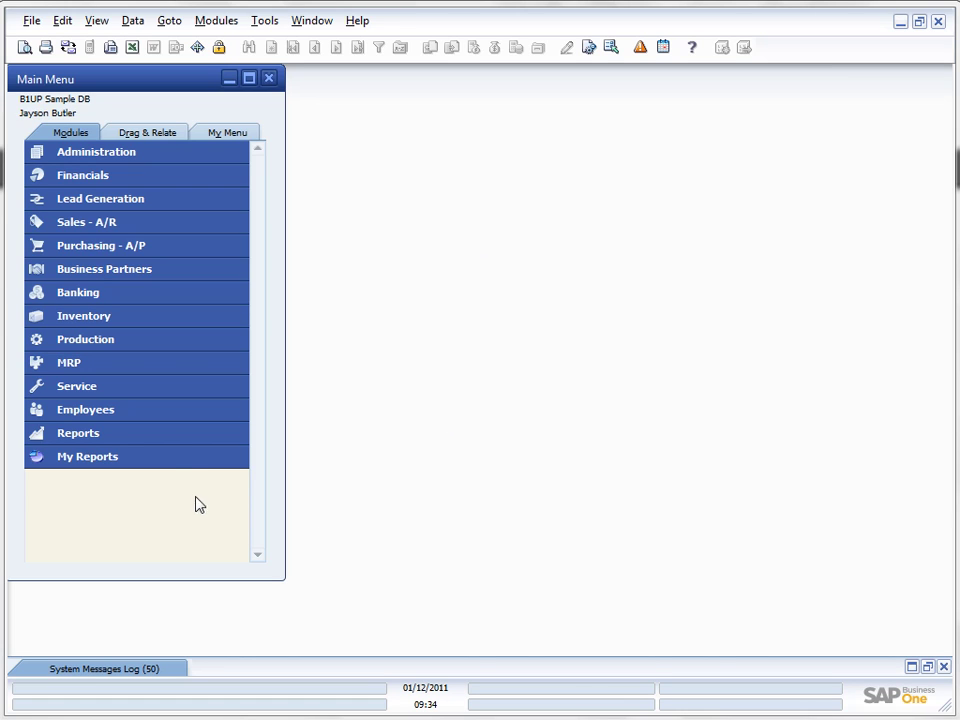
Step: Examine the custom menu entries under My Reports, Business Partners down to the deepest nested item, Sales - A/R, and Help
{"action": "left_click", "coordinate": [165, 461]}
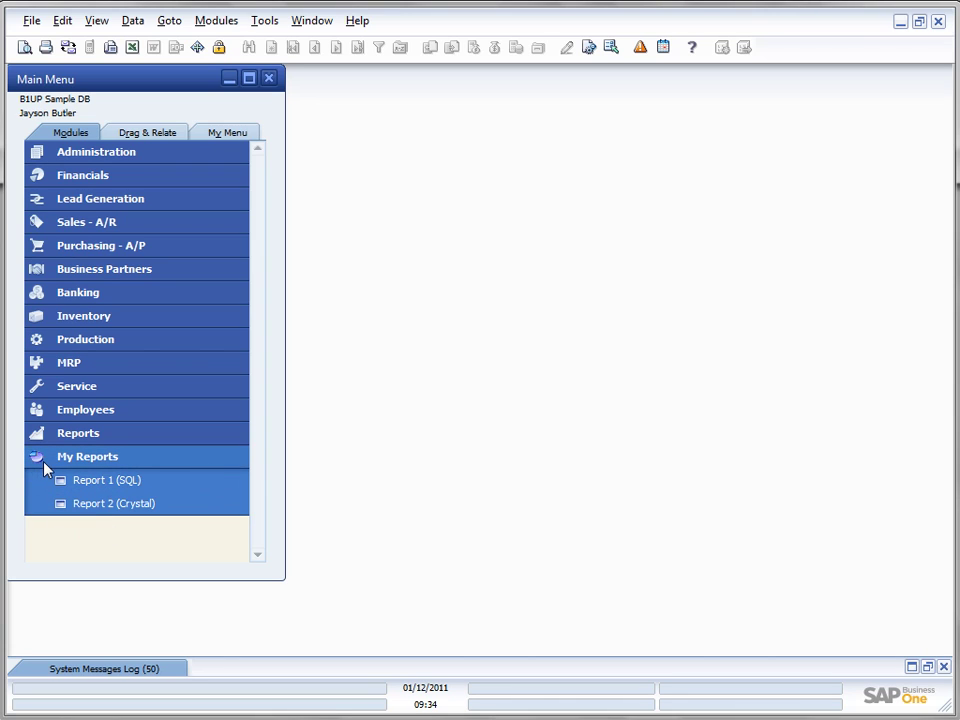
{"action": "left_click", "coordinate": [136, 272]}
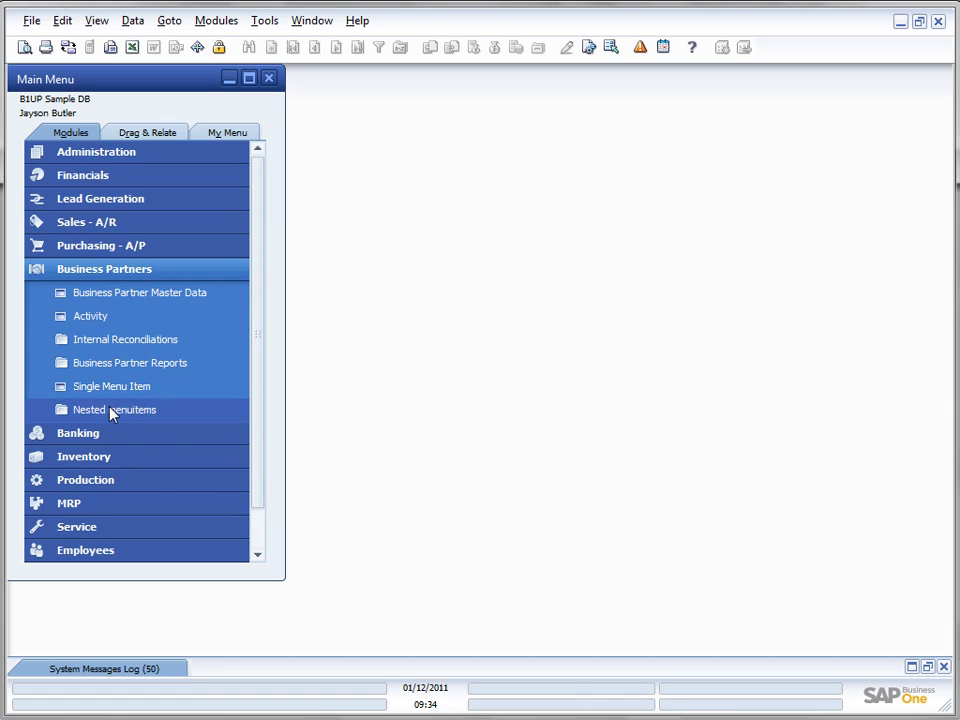
{"action": "left_click", "coordinate": [111, 410]}
{"action": "left_click", "coordinate": [126, 434]}
{"action": "left_click", "coordinate": [145, 456]}
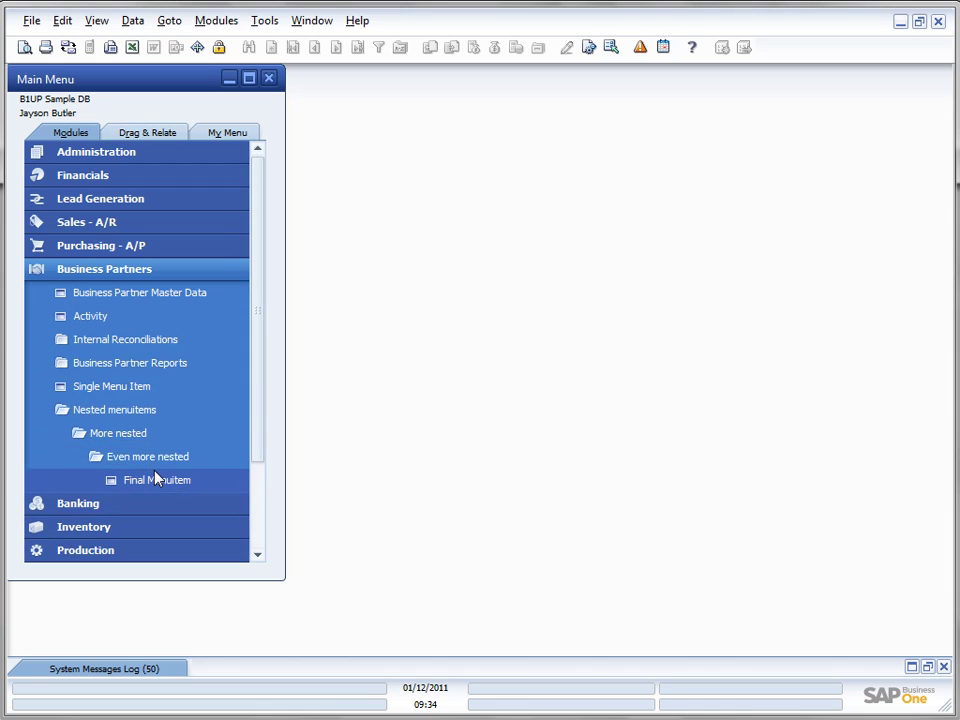
{"action": "left_click", "coordinate": [86, 222]}
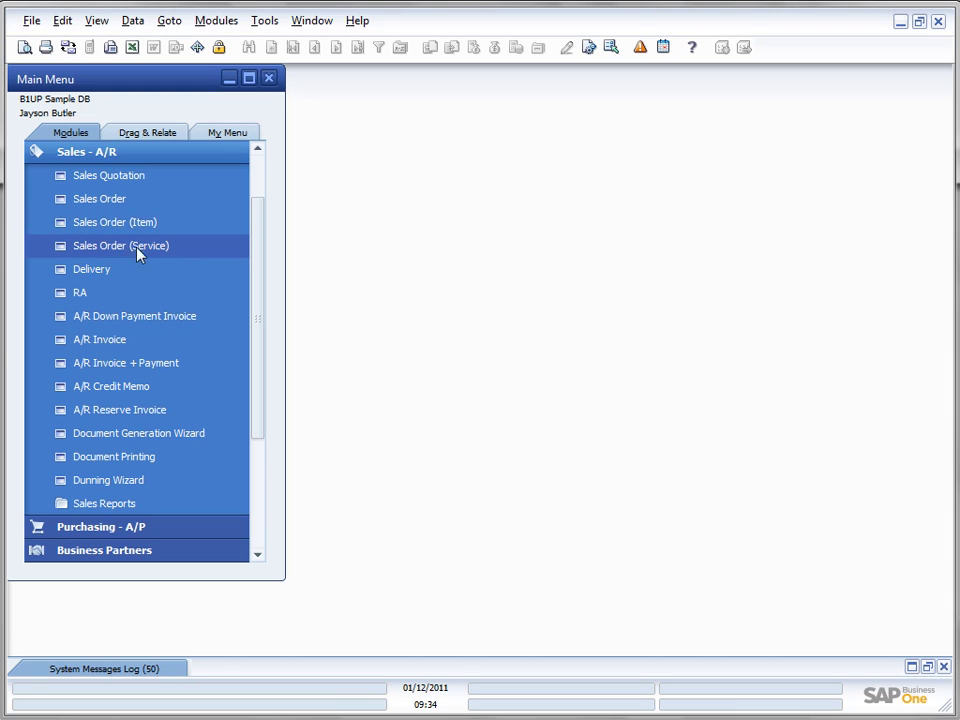
{"action": "left_click", "coordinate": [357, 21]}
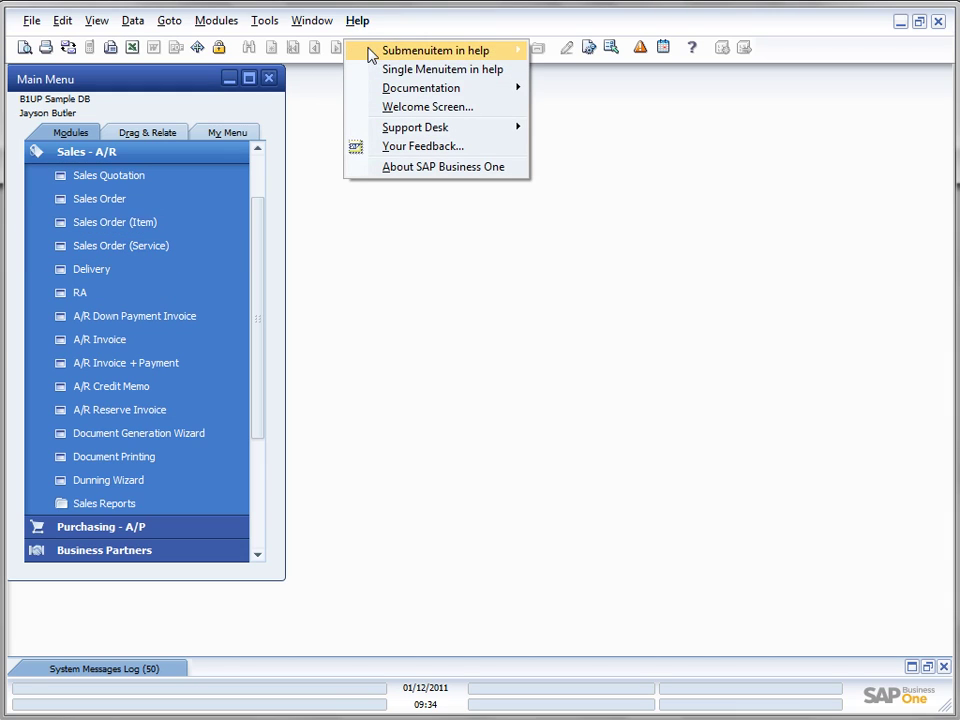
{"action": "mouse_move", "coordinate": [372, 56]}
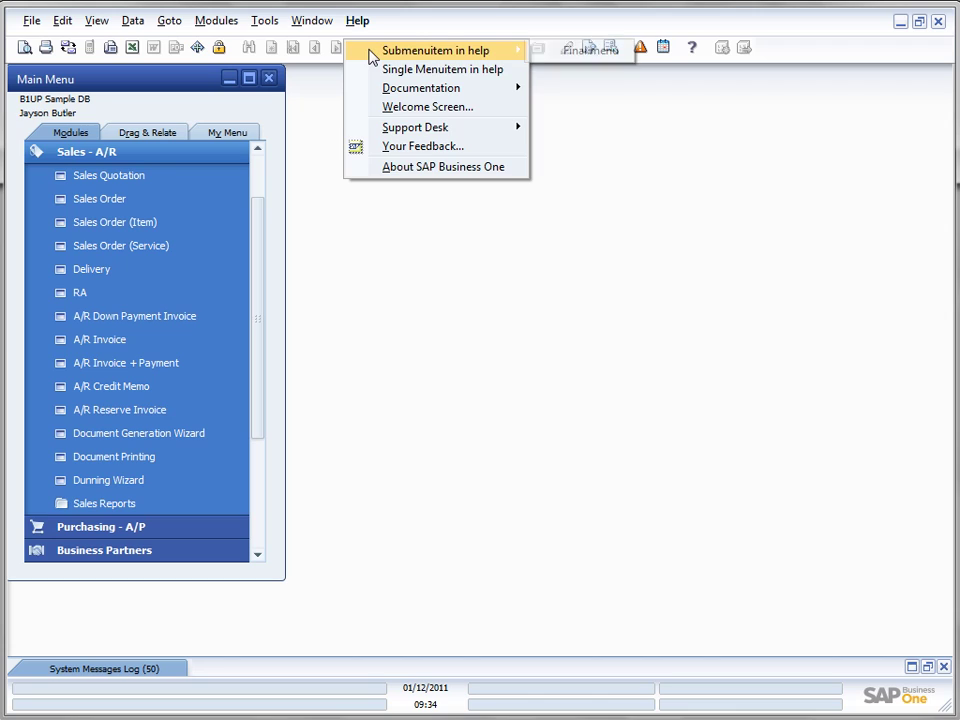
{"action": "left_click", "coordinate": [380, 281]}
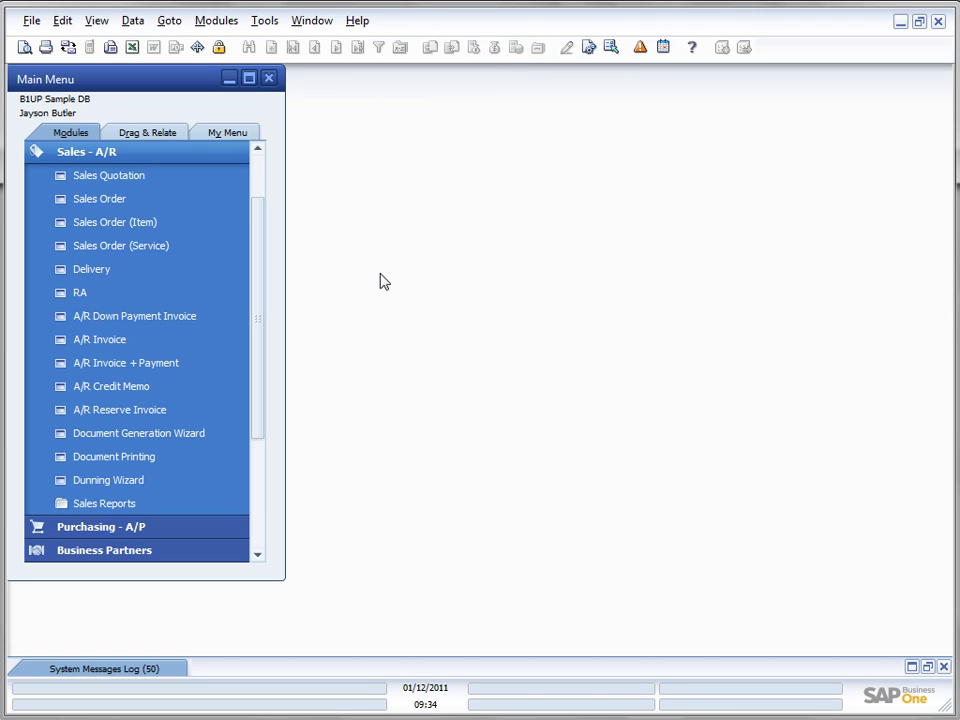
Step: Locate Add and Edit Menus in the module configuration of the B1 Usability Package add-on, and collapse the Administration tree again
{"action": "left_click", "coordinate": [126, 152]}
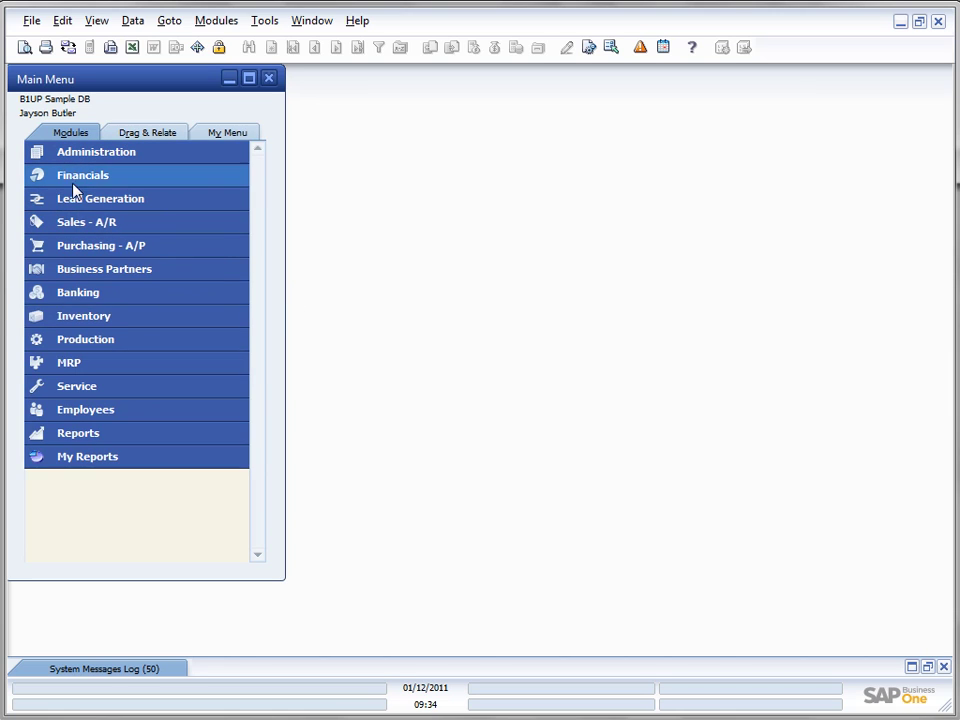
{"action": "left_click", "coordinate": [73, 154]}
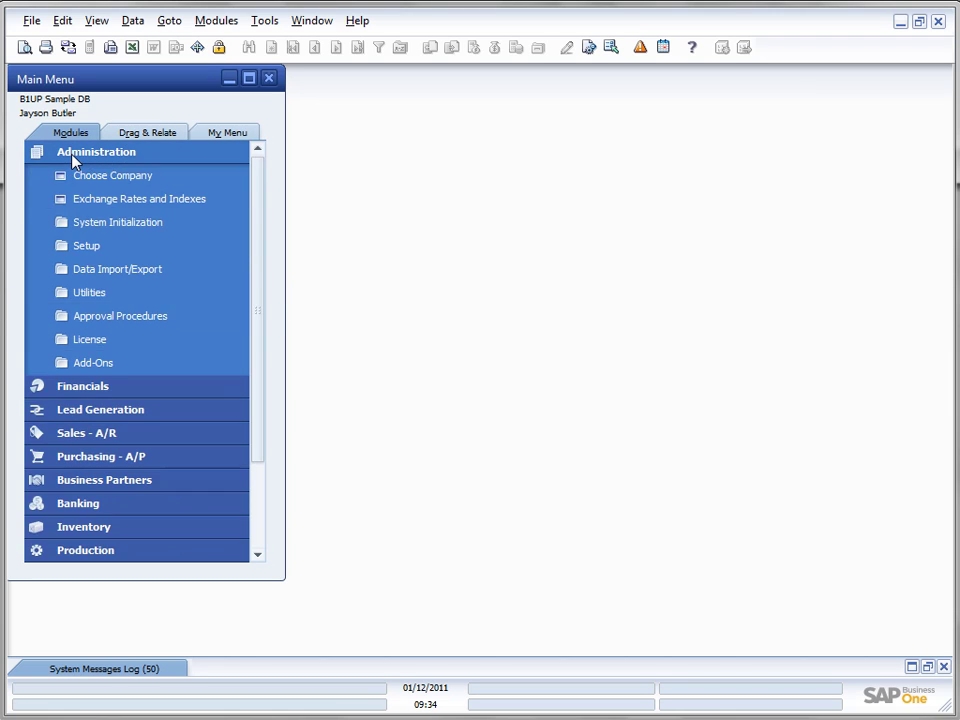
{"action": "left_click", "coordinate": [88, 365]}
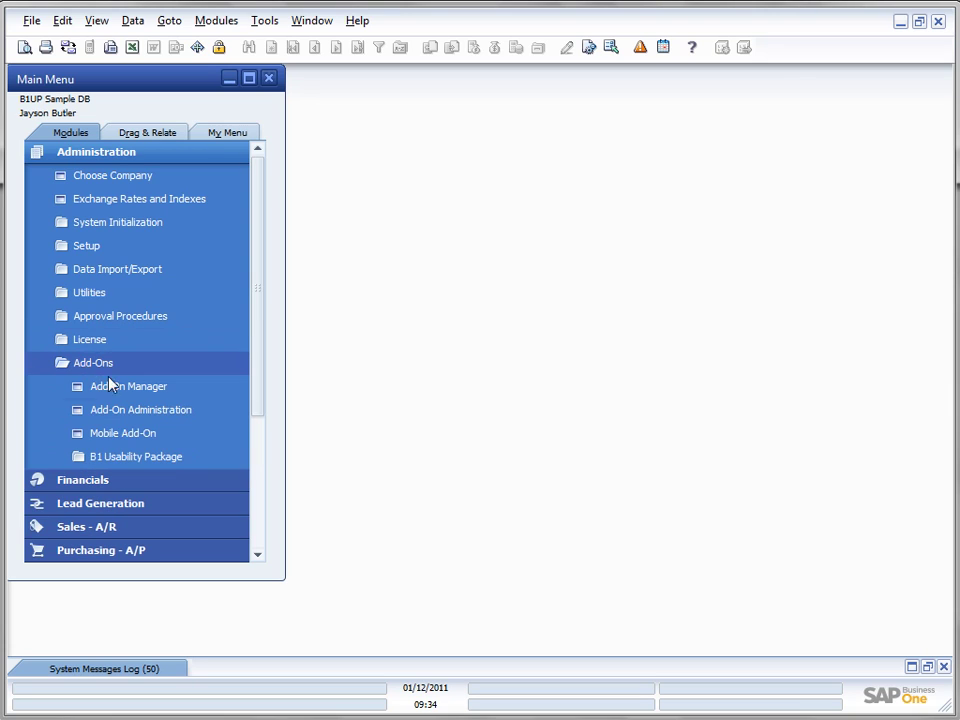
{"action": "left_click", "coordinate": [152, 460]}
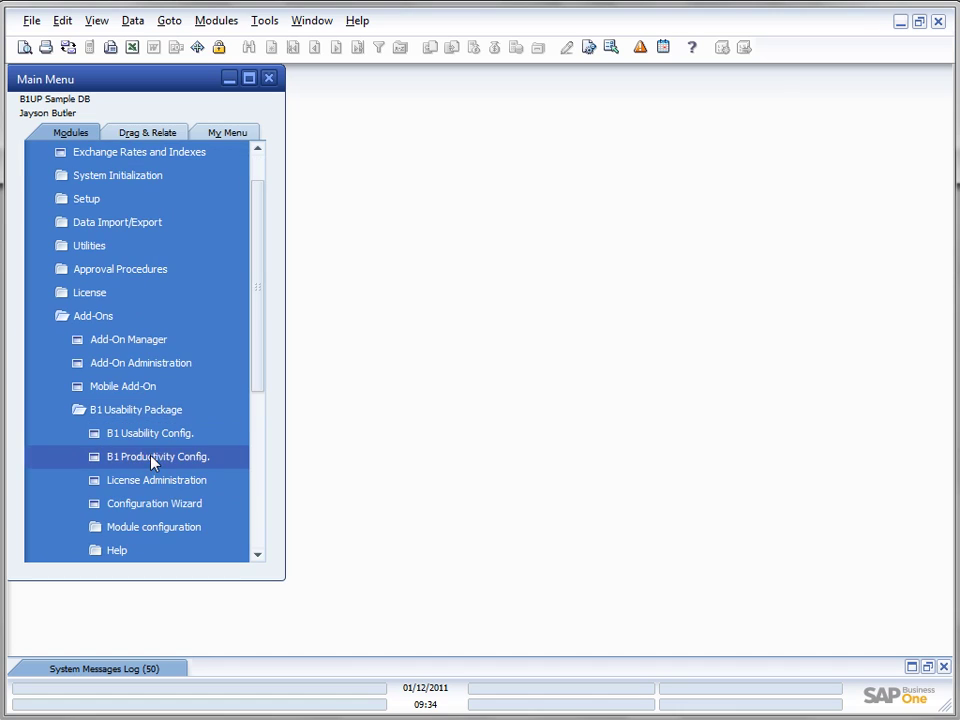
{"action": "left_click", "coordinate": [148, 528]}
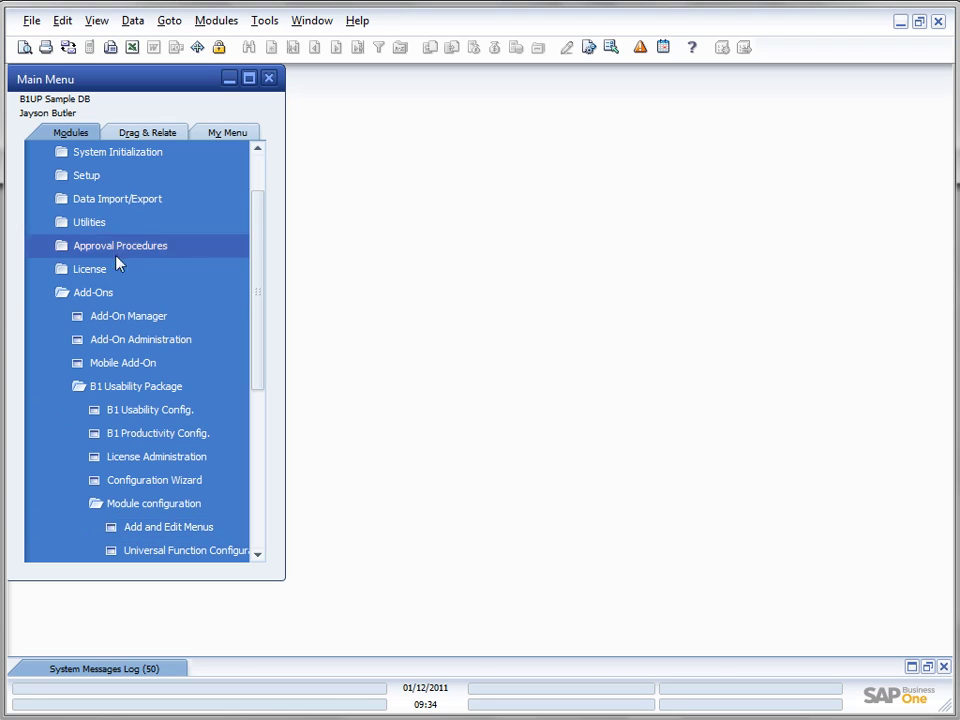
{"action": "left_click", "coordinate": [78, 292]}
{"action": "left_click", "coordinate": [86, 155]}
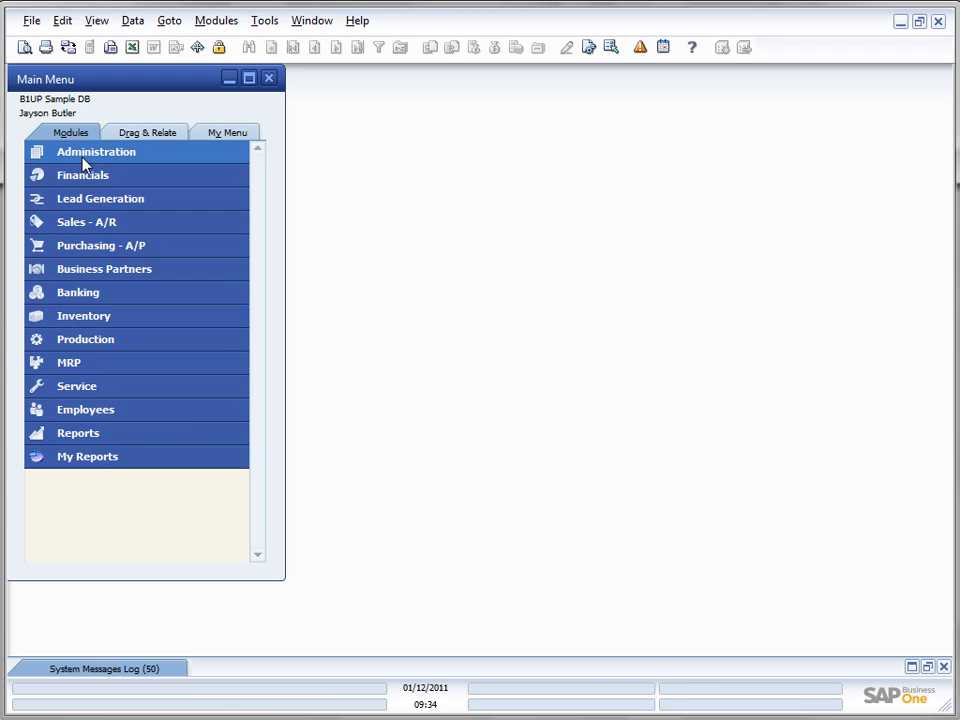
Step: Open Add and Edit Menus for the main menu and turn on the System Information display
{"action": "right_click", "coordinate": [102, 494]}
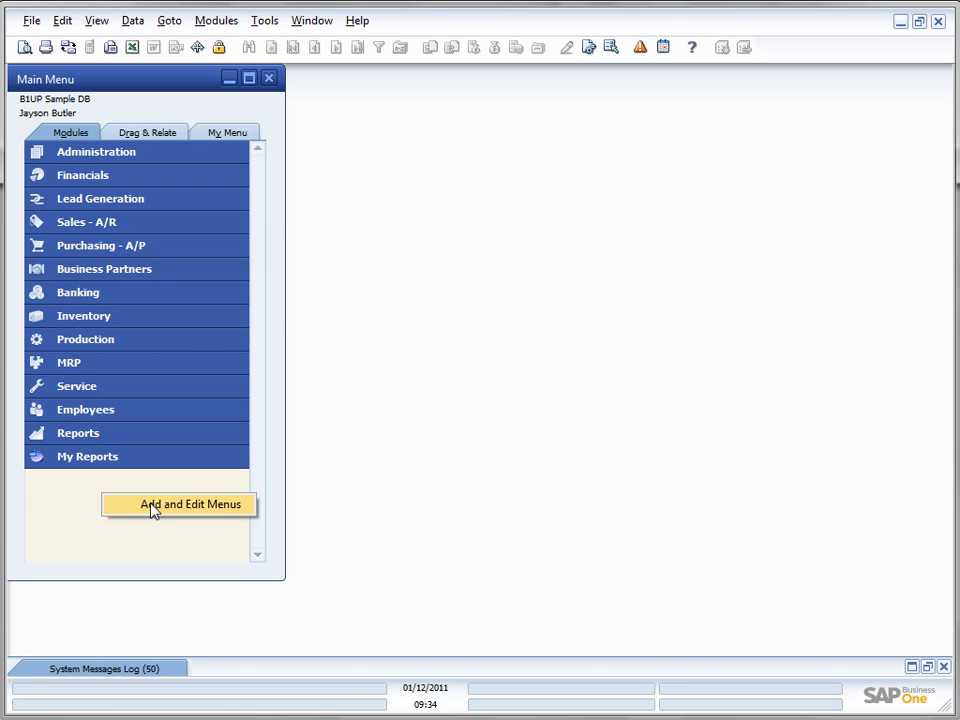
{"action": "left_click", "coordinate": [153, 508]}
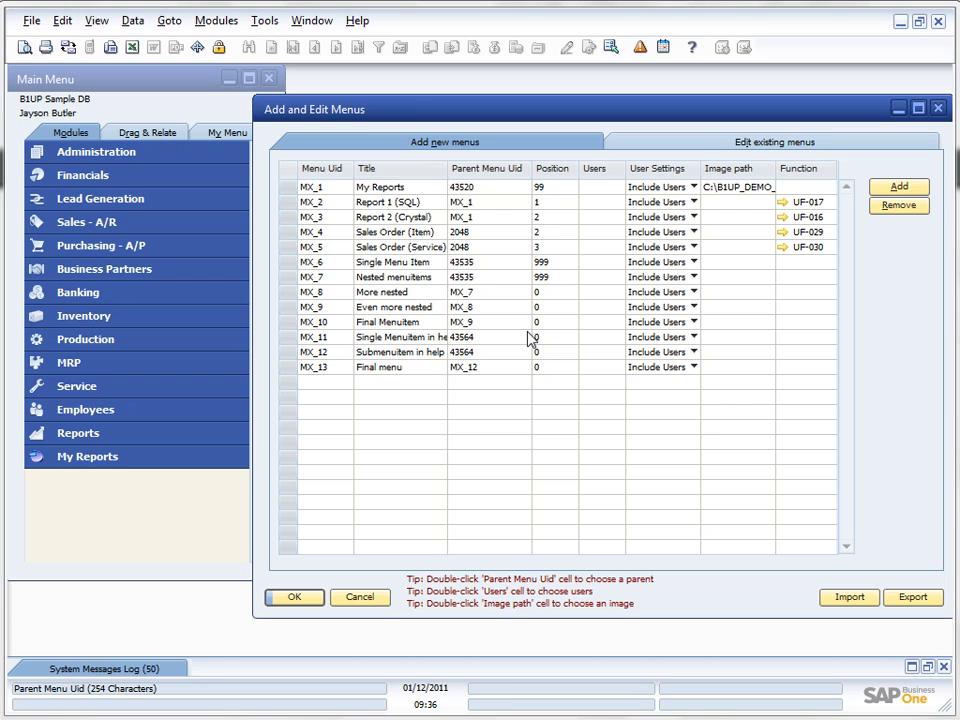
{"action": "left_click", "coordinate": [92, 24]}
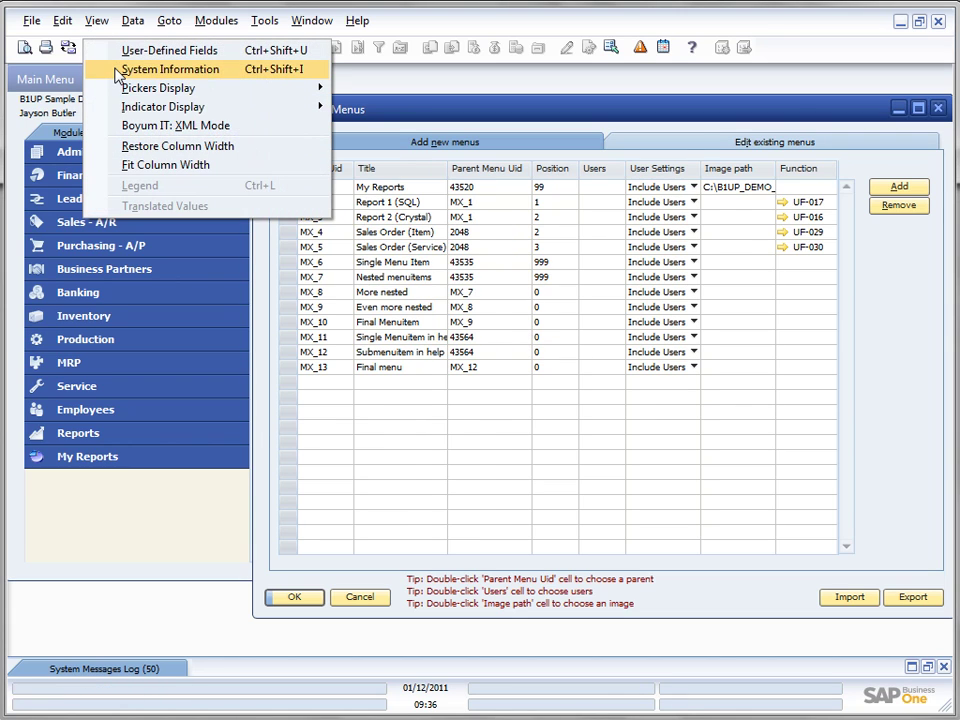
{"action": "left_click", "coordinate": [117, 70]}
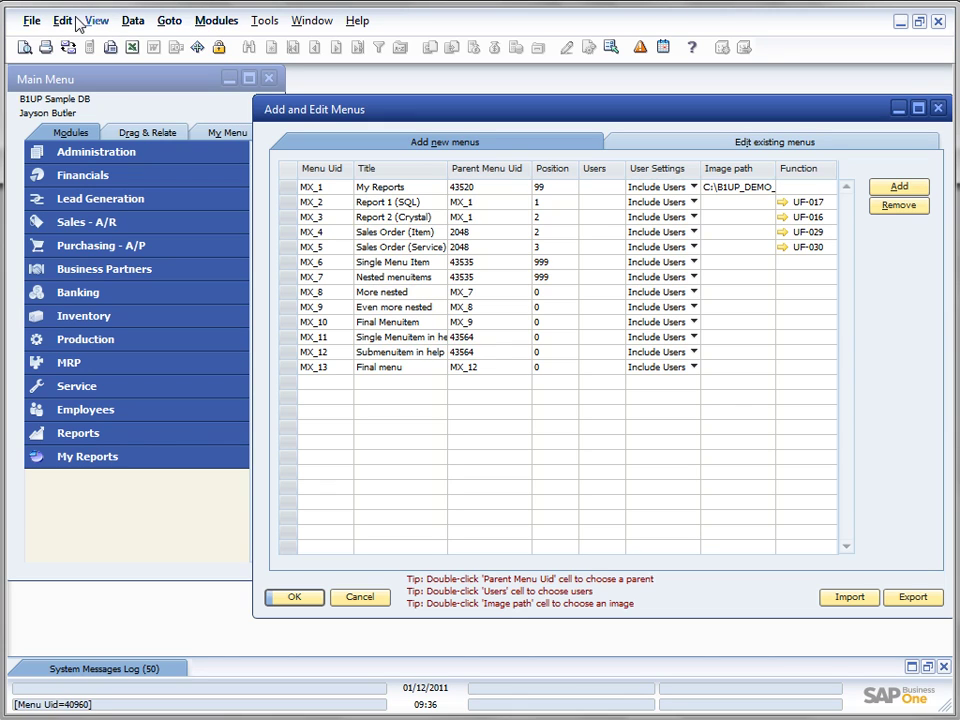
Step: Examine the menu UIDs of the top-level menus and of the Modules entries, including the Business Partners items, against the Menu Uid column
{"action": "left_click", "coordinate": [36, 21]}
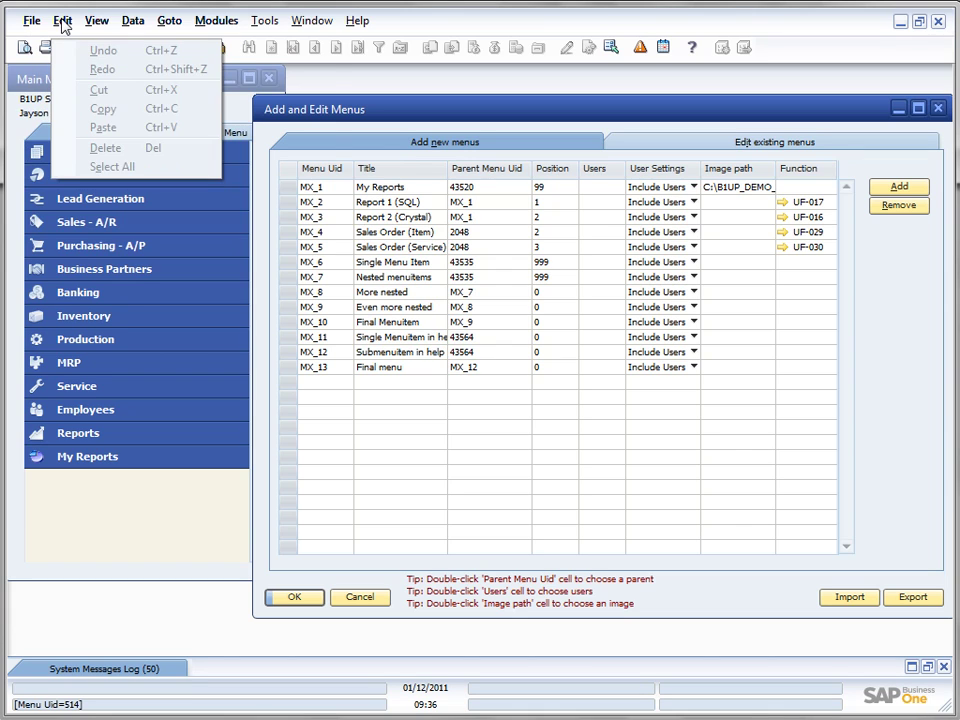
{"action": "mouse_move", "coordinate": [124, 27]}
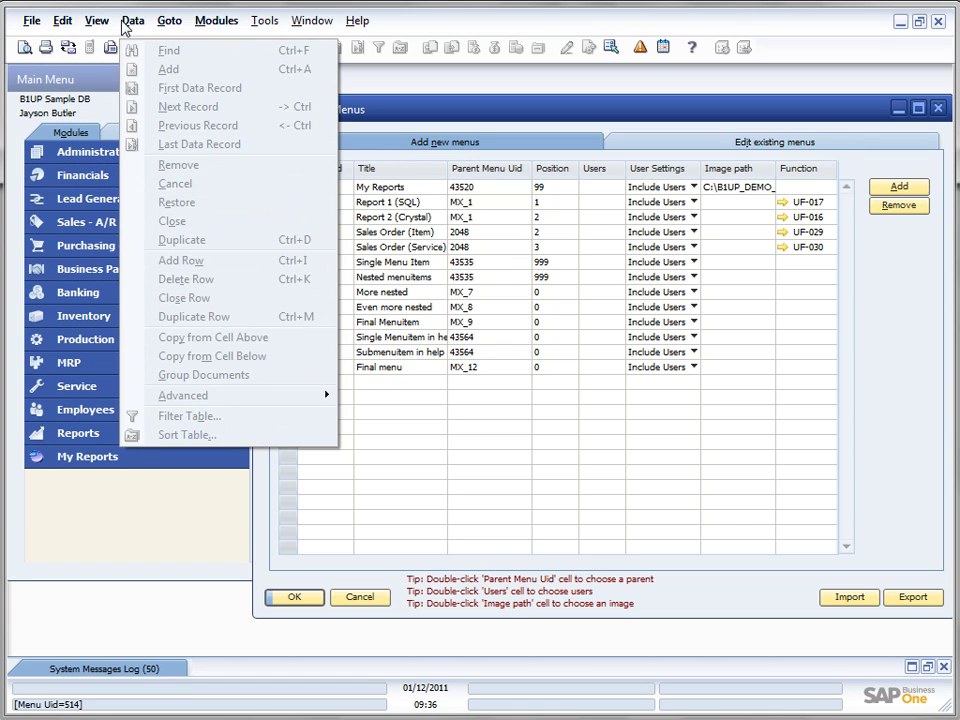
{"action": "left_click", "coordinate": [64, 86]}
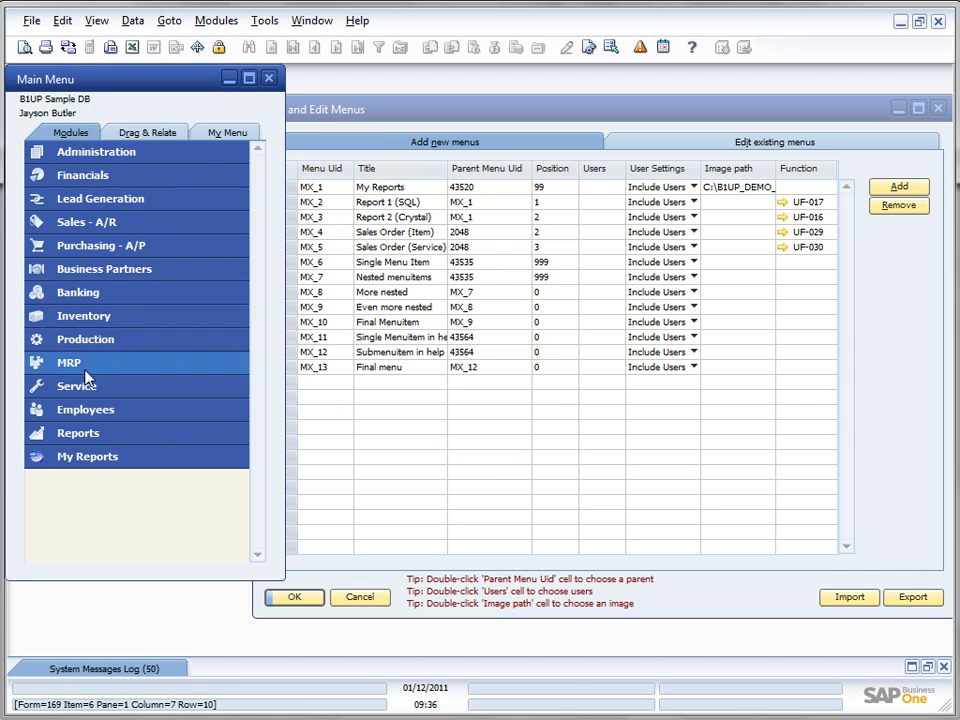
{"action": "left_click", "coordinate": [215, 24]}
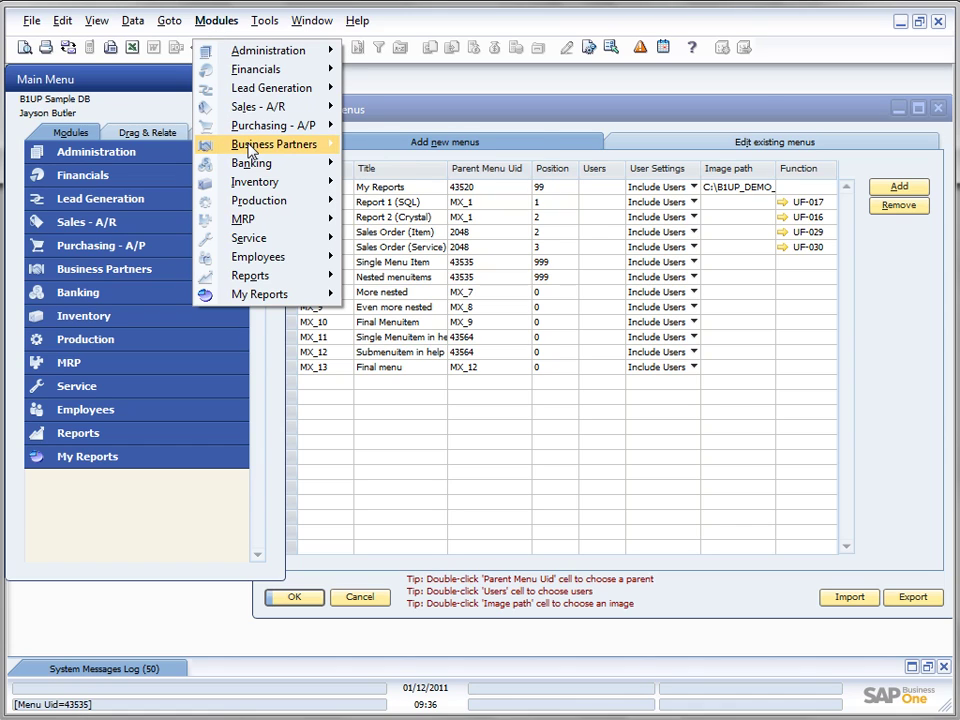
{"action": "mouse_move", "coordinate": [250, 150]}
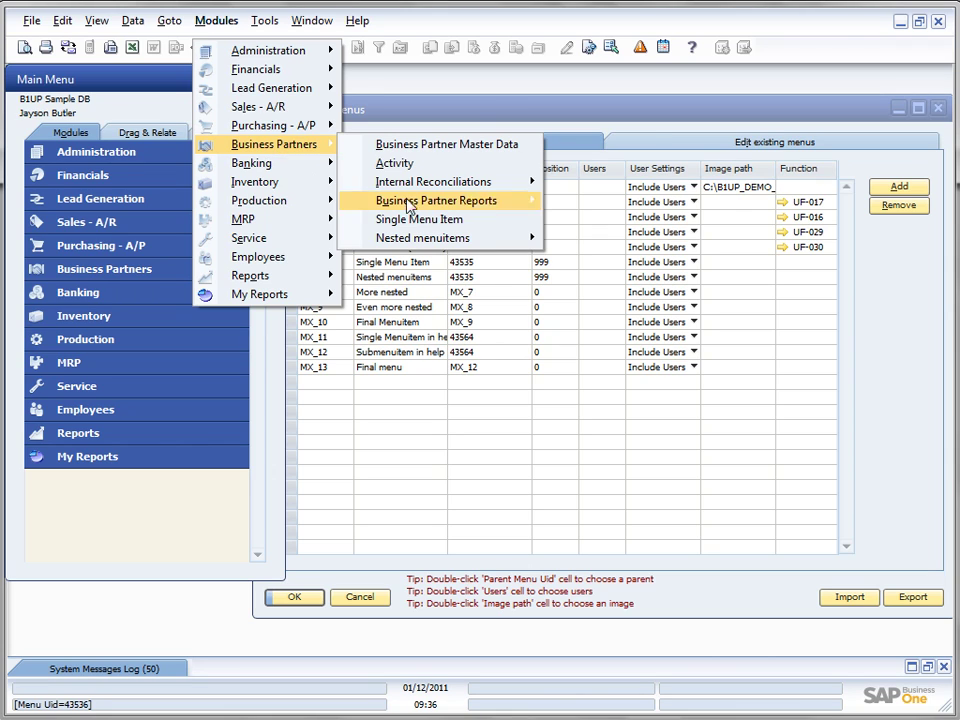
{"action": "left_click", "coordinate": [452, 111]}
{"action": "left_click", "coordinate": [366, 279]}
{"action": "left_click", "coordinate": [318, 205]}
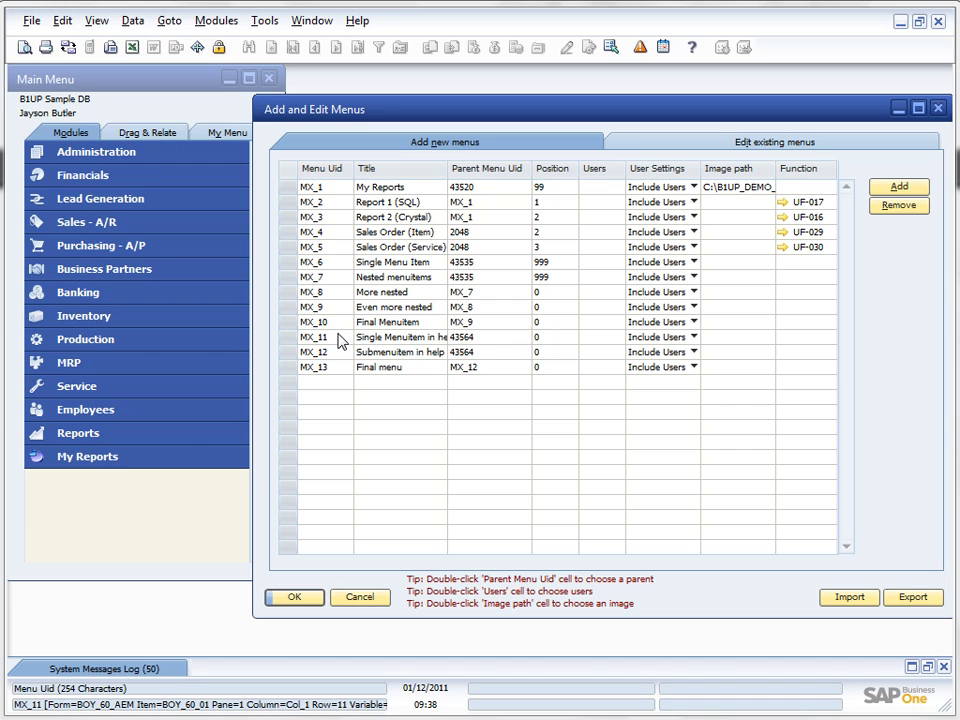
{"action": "left_click", "coordinate": [217, 21]}
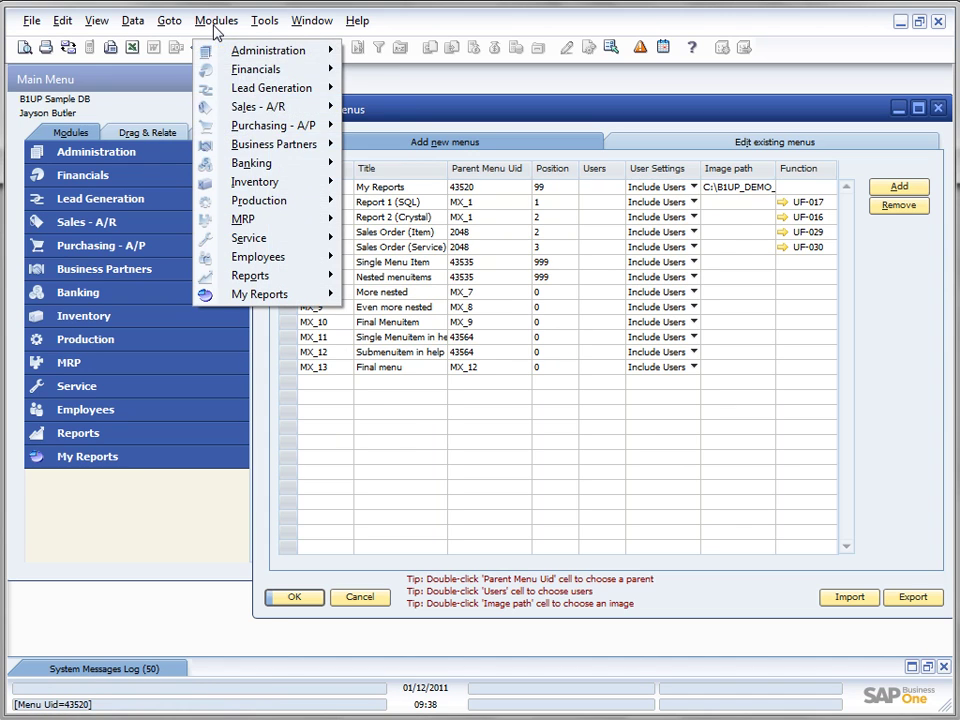
{"action": "mouse_move", "coordinate": [252, 208]}
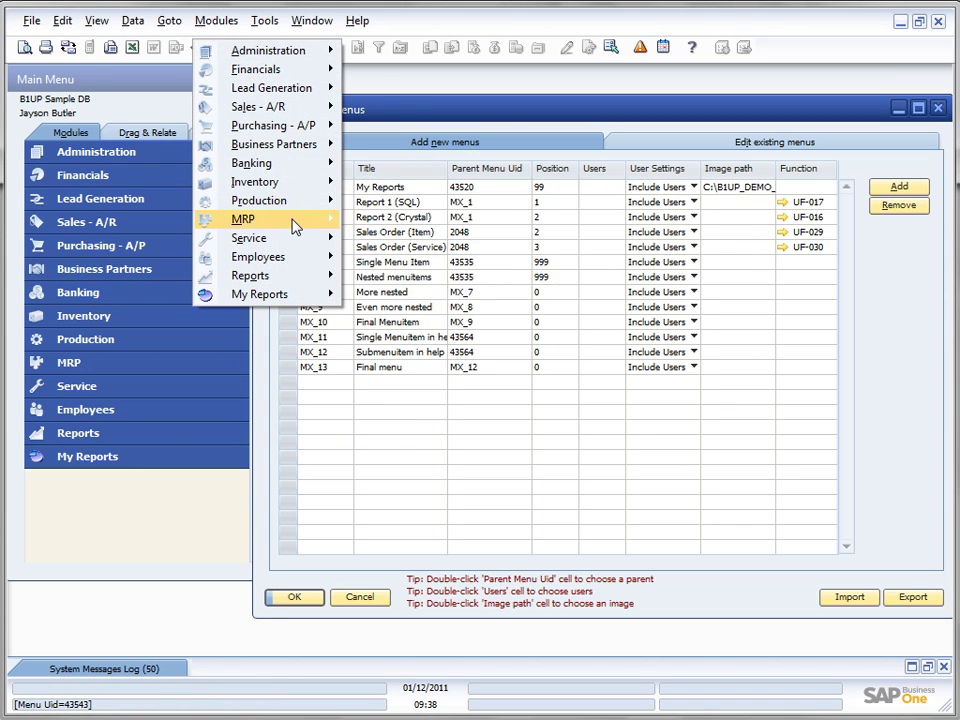
{"action": "left_click", "coordinate": [360, 119]}
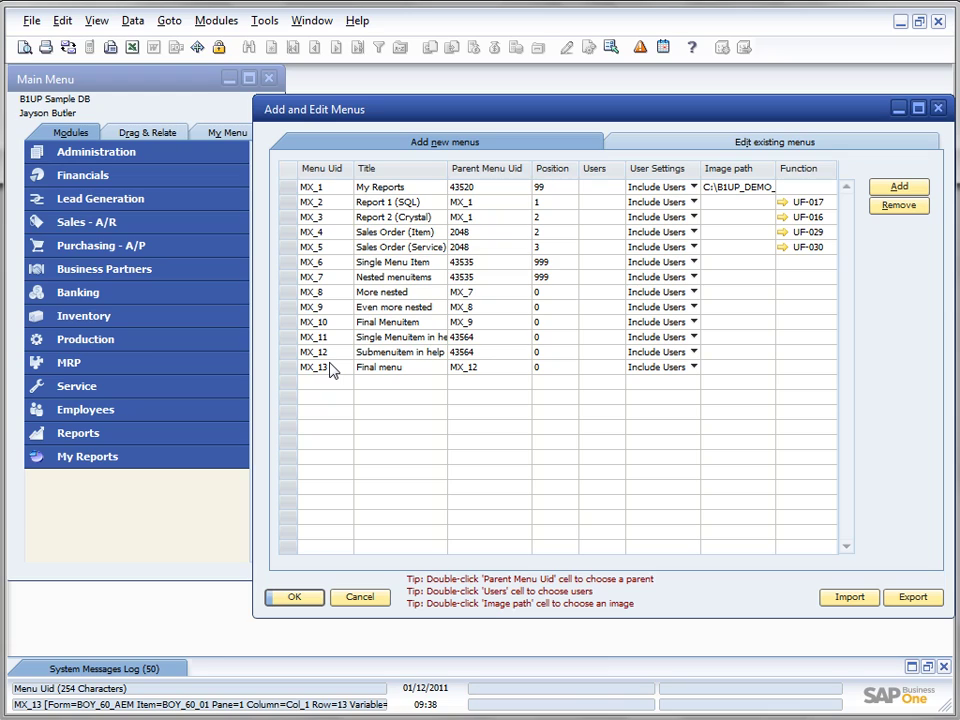
Step: Try replacing the MX prefix with BOY in the menu UID of Report 1 (SQL), and restore MX_2
{"action": "left_click", "coordinate": [308, 202]}
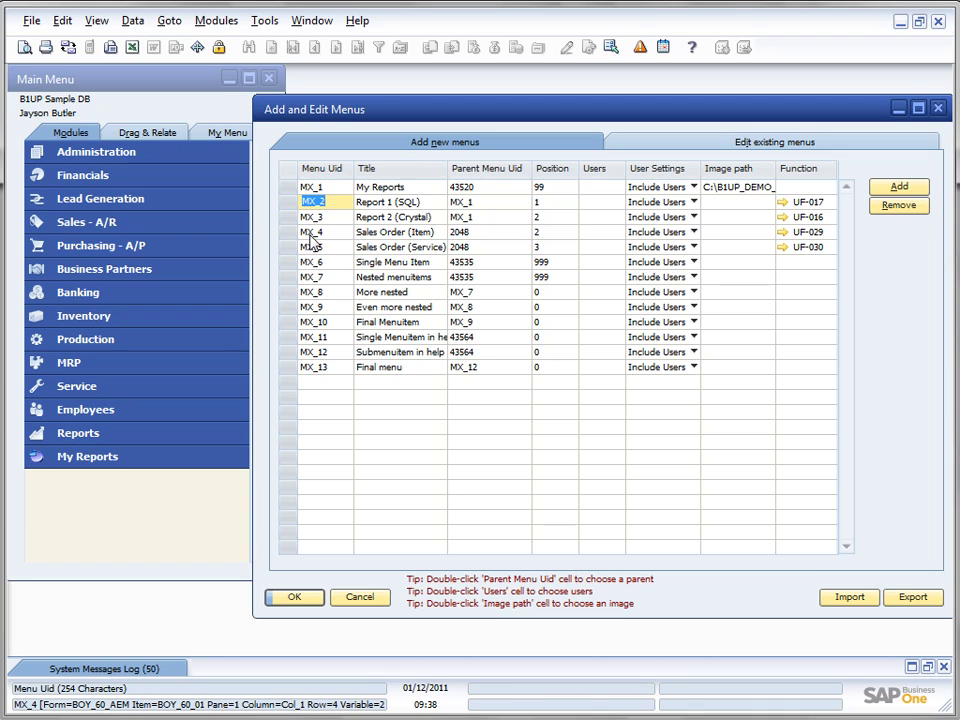
{"action": "key", "text": "Left"}
{"action": "type", "text": "BOY"}
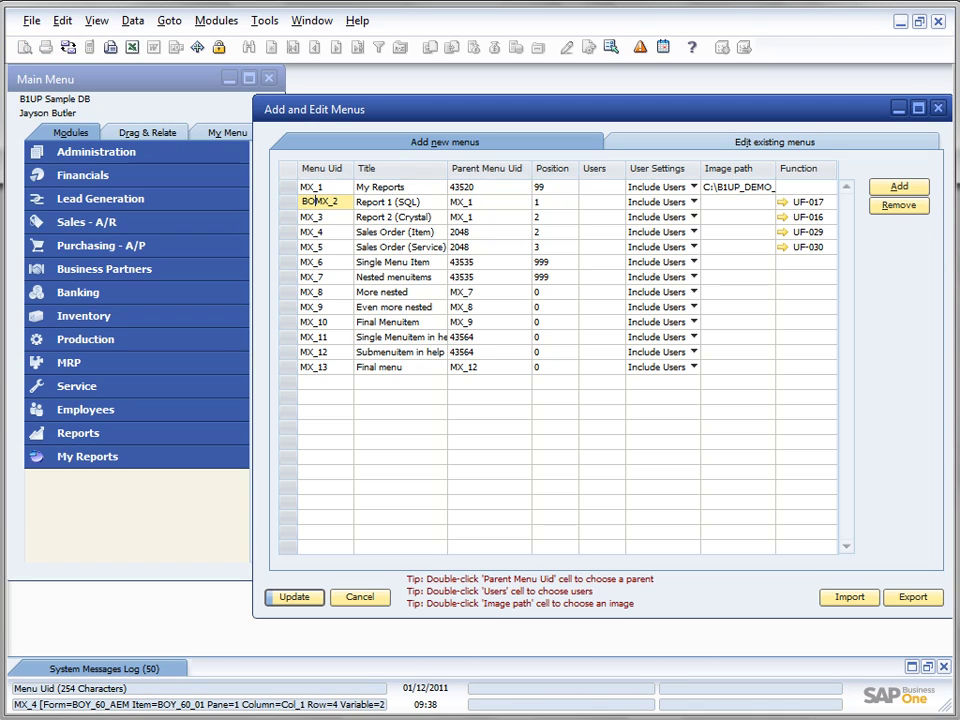
{"action": "key", "text": "Delete"}
{"action": "key", "text": "Delete"}
{"action": "key", "text": "BackSpace"}
{"action": "key", "text": "BackSpace"}
{"action": "key", "text": "BackSpace"}
{"action": "type", "text": "MX"}
{"action": "left_click", "coordinate": [343, 204]}
Step: Try using 100 in the menu UID of My Reports, and restore MX_1
{"action": "left_click", "coordinate": [308, 189]}
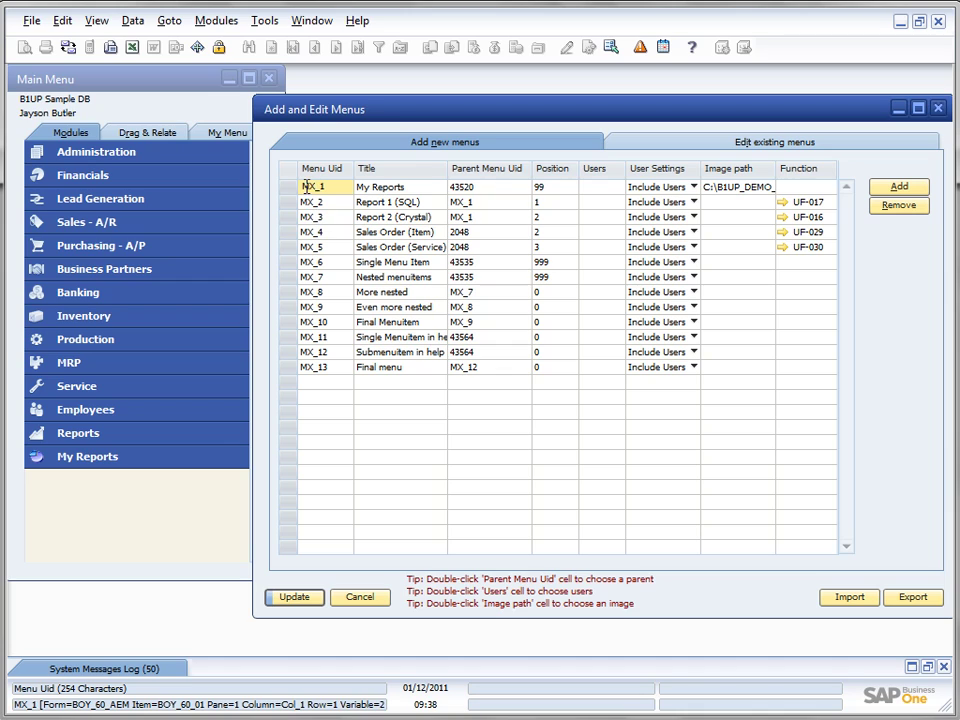
{"action": "left_click", "coordinate": [327, 188]}
{"action": "type", "text": "100"}
{"action": "key", "text": "BackSpace"}
{"action": "key", "text": "BackSpace"}
{"action": "key", "text": "BackSpace"}
{"action": "key", "text": "BackSpace"}
{"action": "type", "text": "MX_1"}
{"action": "key", "text": "Return"}
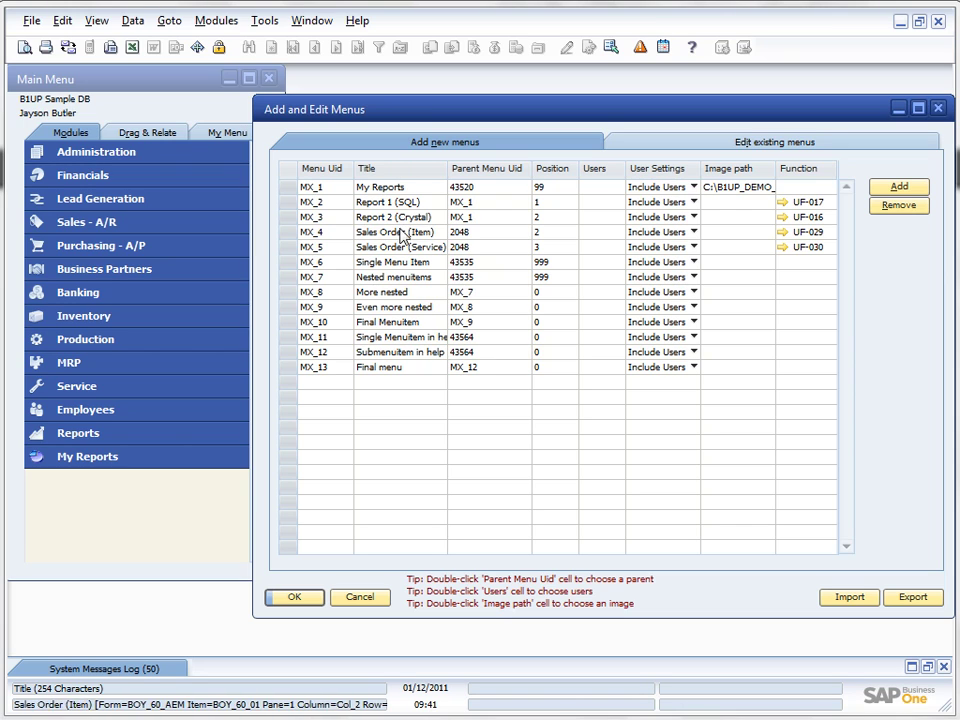
Step: Change the My Reports title to "M&y Reports", save the update, and check the entry's shortcut letter among the modules
{"action": "left_click", "coordinate": [368, 187]}
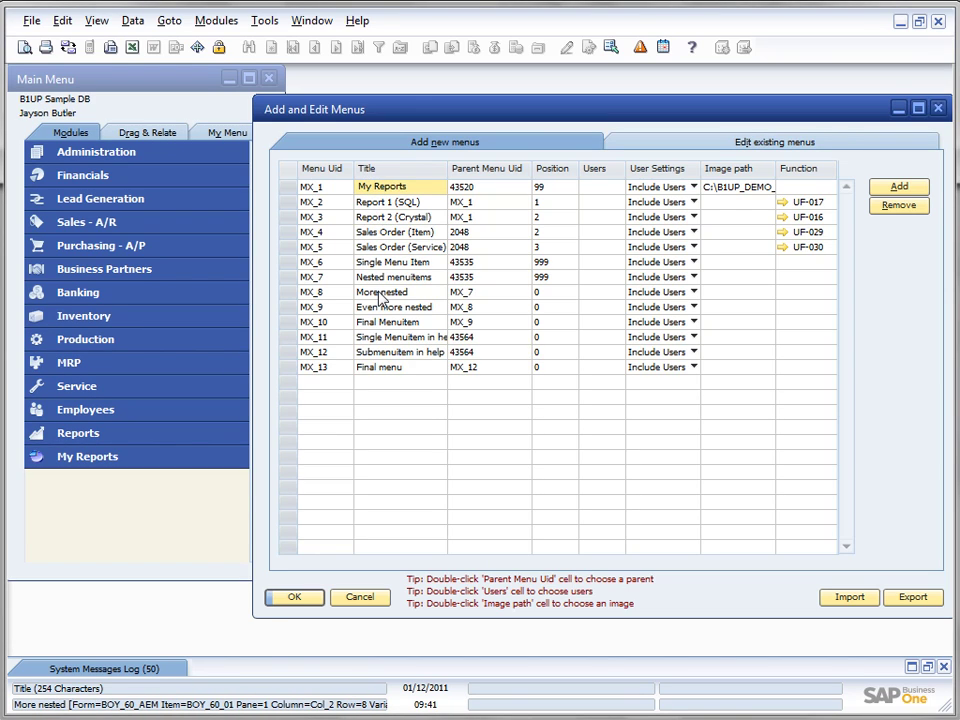
{"action": "type", "text": "&"}
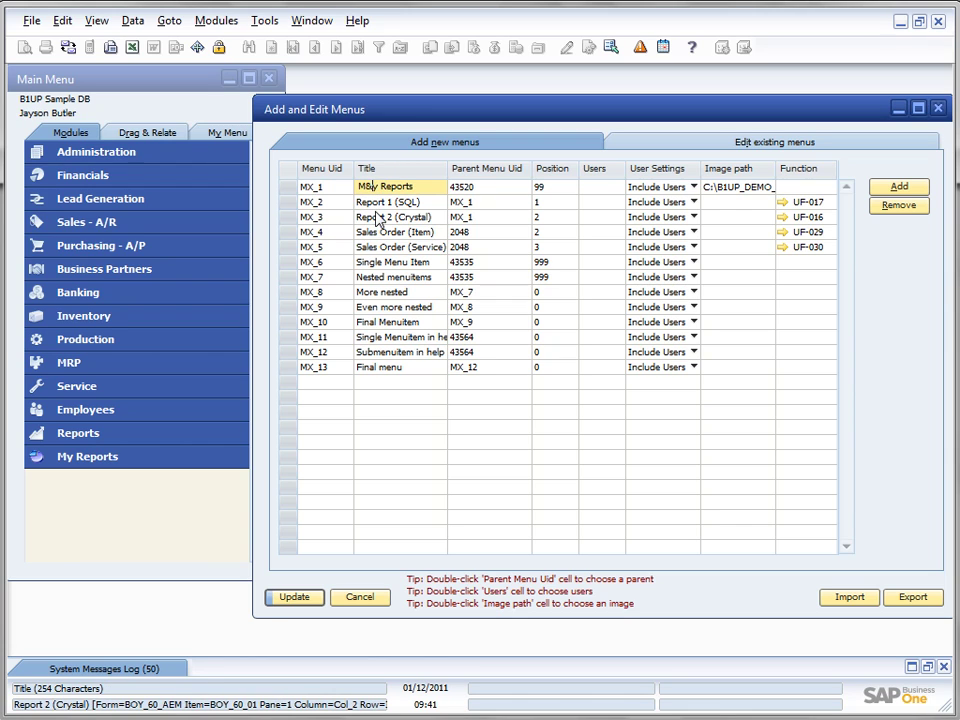
{"action": "left_click", "coordinate": [298, 611]}
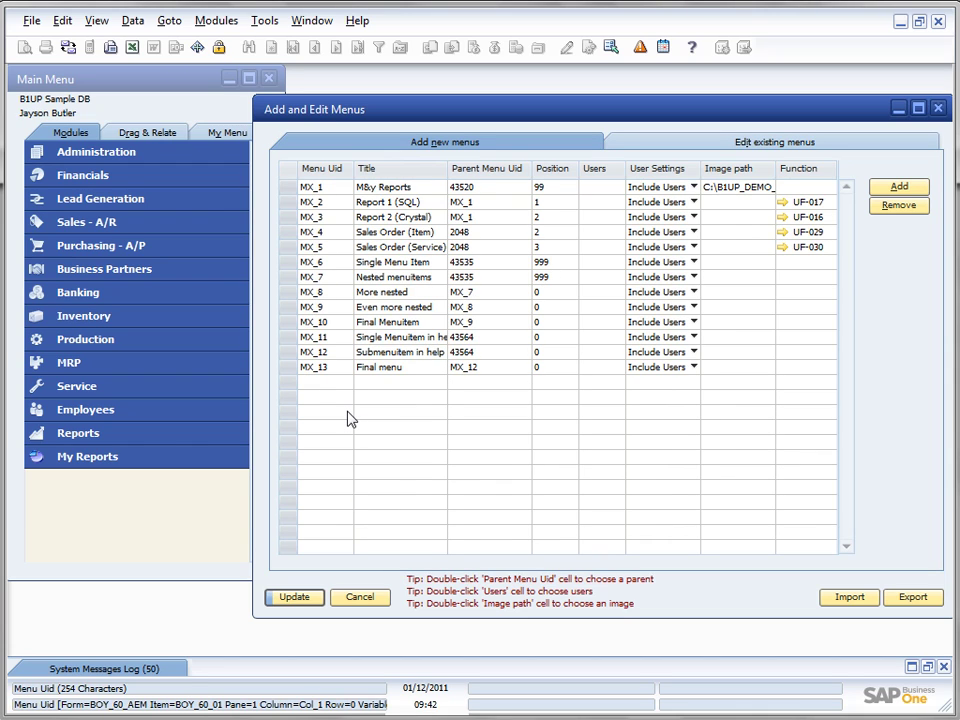
{"action": "left_click", "coordinate": [214, 22]}
{"action": "mouse_move", "coordinate": [247, 305]}
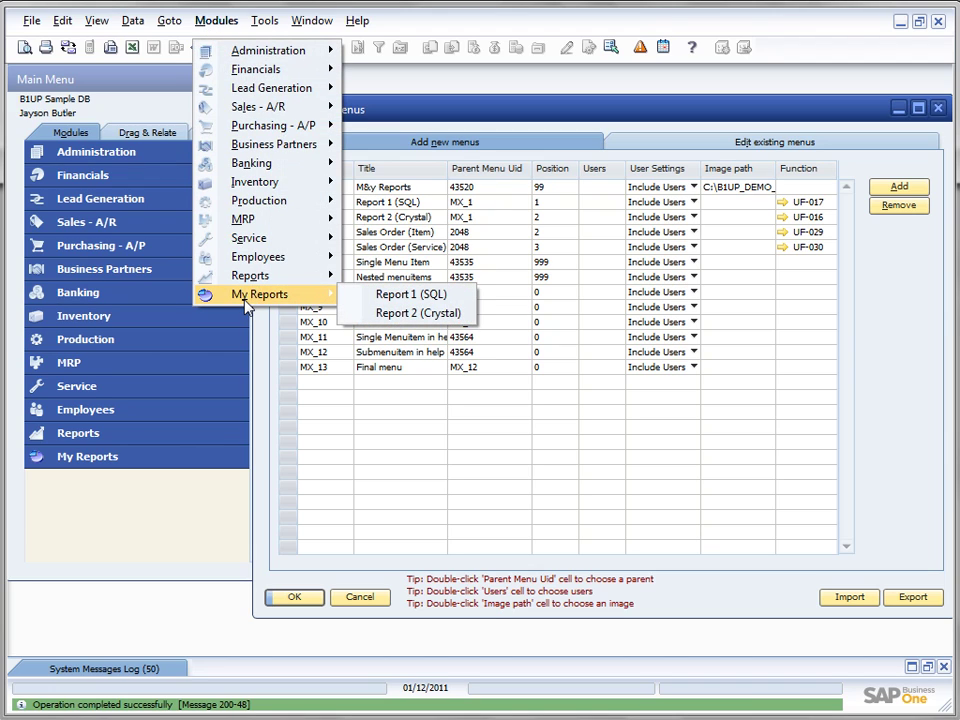
{"action": "left_click", "coordinate": [386, 82]}
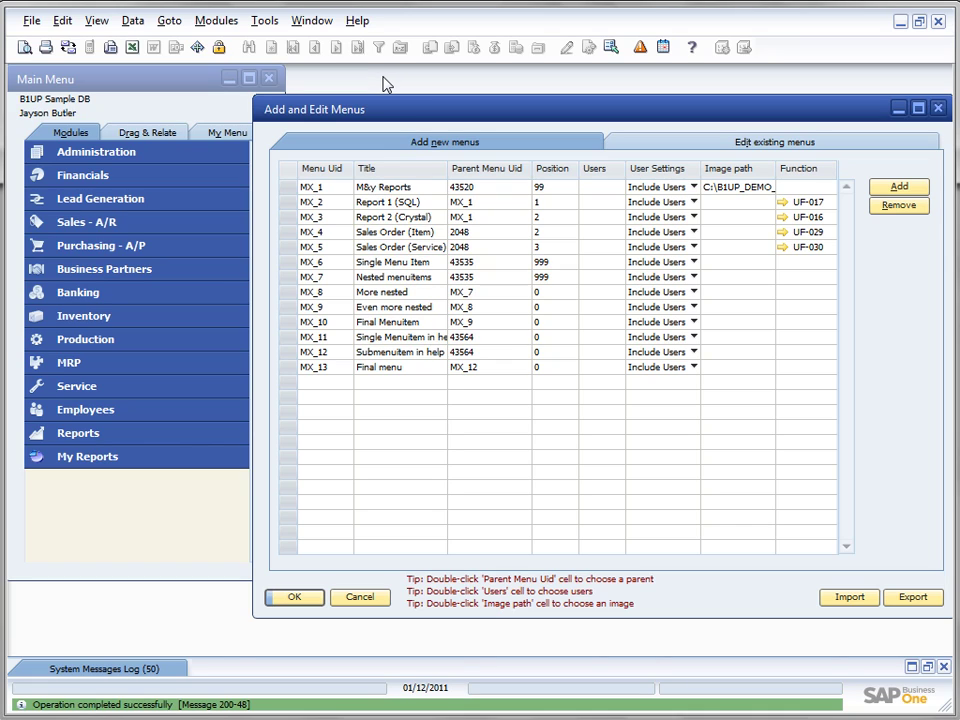
Step: Check the entries of the My Reports submenu under Modules for shortcut letters
{"action": "key", "text": "alt+m"}
{"action": "key", "text": "Escape"}
{"action": "key", "text": "alt+m"}
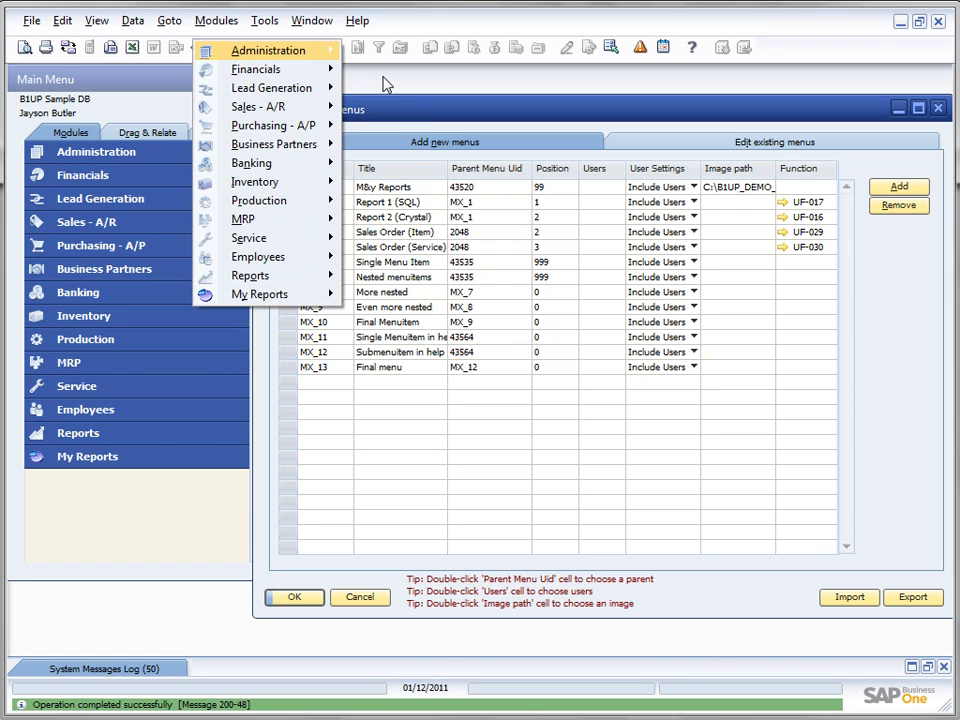
{"action": "key", "text": "Up"}
{"action": "key", "text": "Right"}
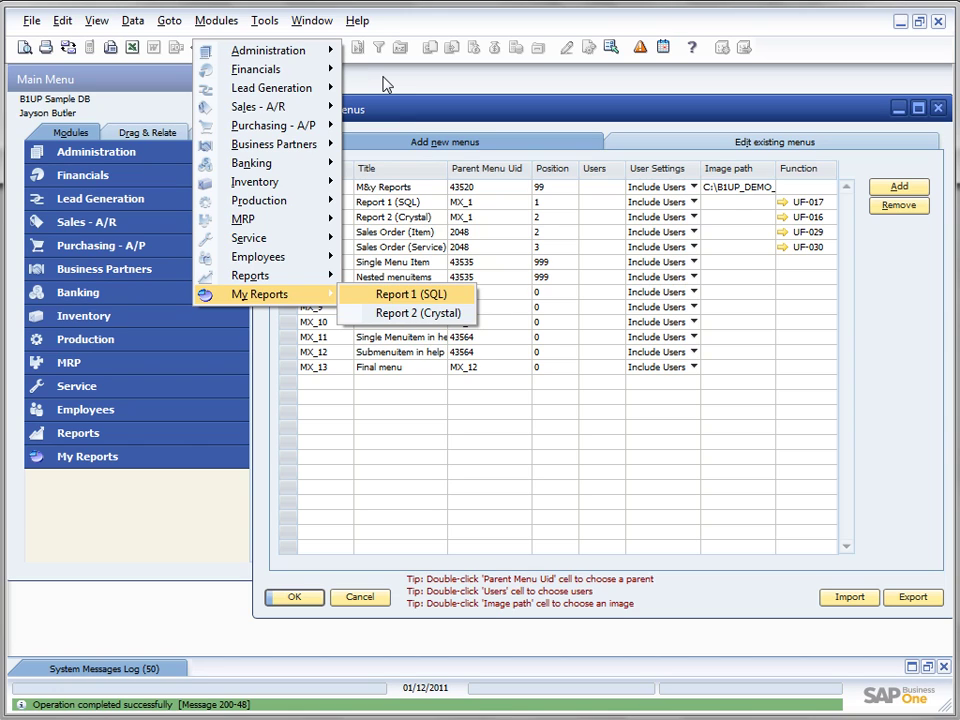
{"action": "key", "text": "Escape"}
{"action": "key", "text": "Escape"}
Step: Change the two report titles to "&Report 1 (SQL)" and "R&eport 2 (Crystal)", and save the update
{"action": "left_click", "coordinate": [362, 202]}
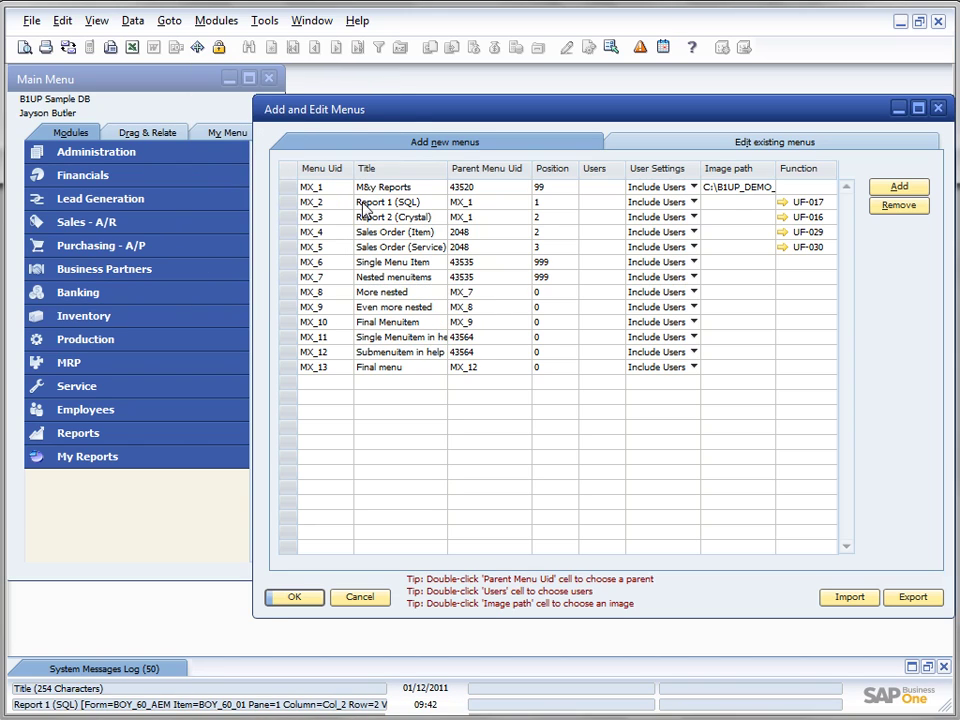
{"action": "key", "text": "Home"}
{"action": "type", "text": "&"}
{"action": "key", "text": "Down"}
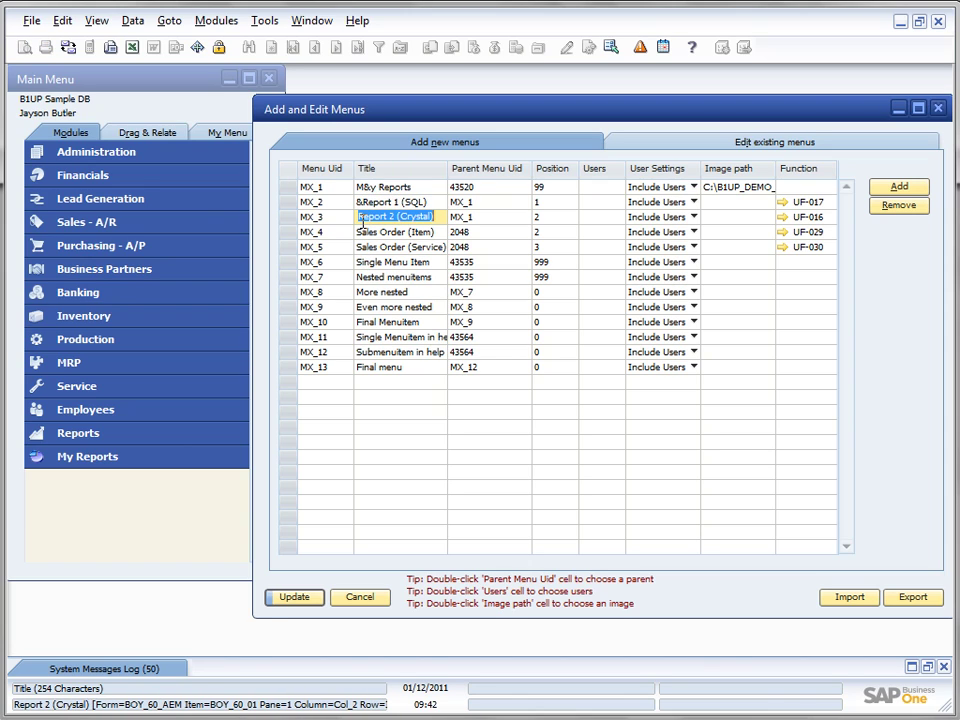
{"action": "type", "text": "&"}
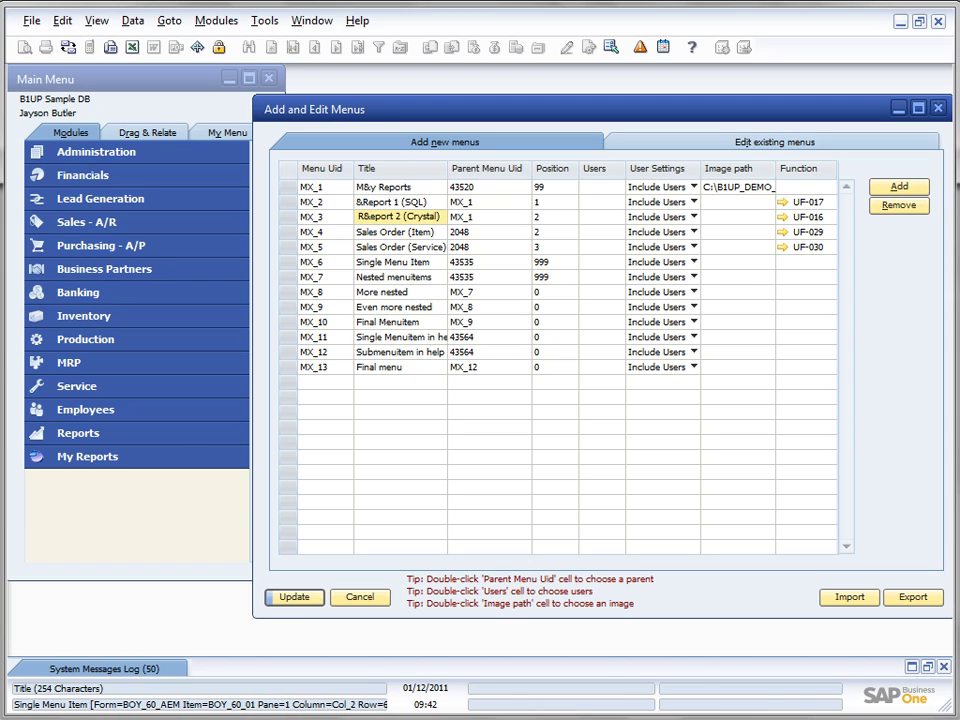
{"action": "left_click", "coordinate": [298, 597]}
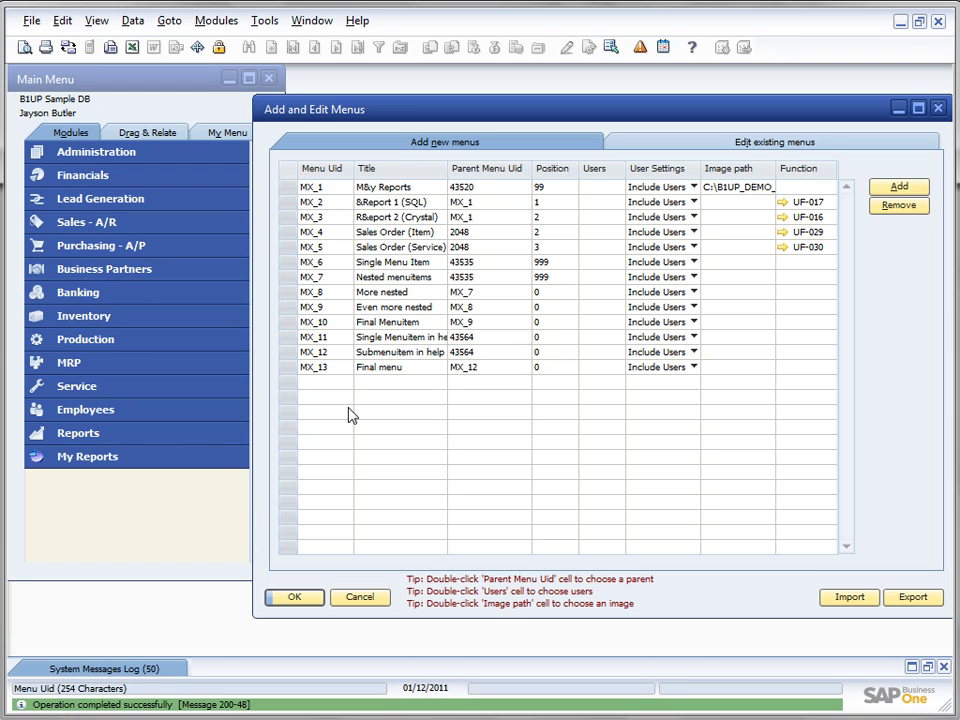
Step: Test the new shortcut letters by launching Report 1 (SQL) from My Reports, and cancel its survey variables
{"action": "key", "text": "alt+m"}
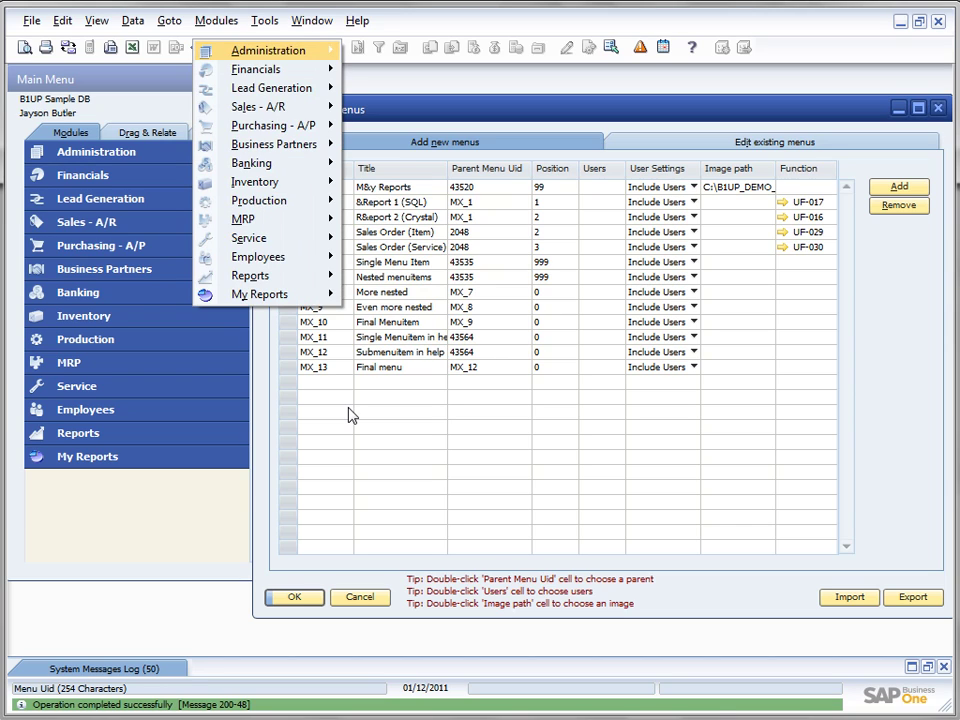
{"action": "key", "text": "y"}
{"action": "key", "text": "Return"}
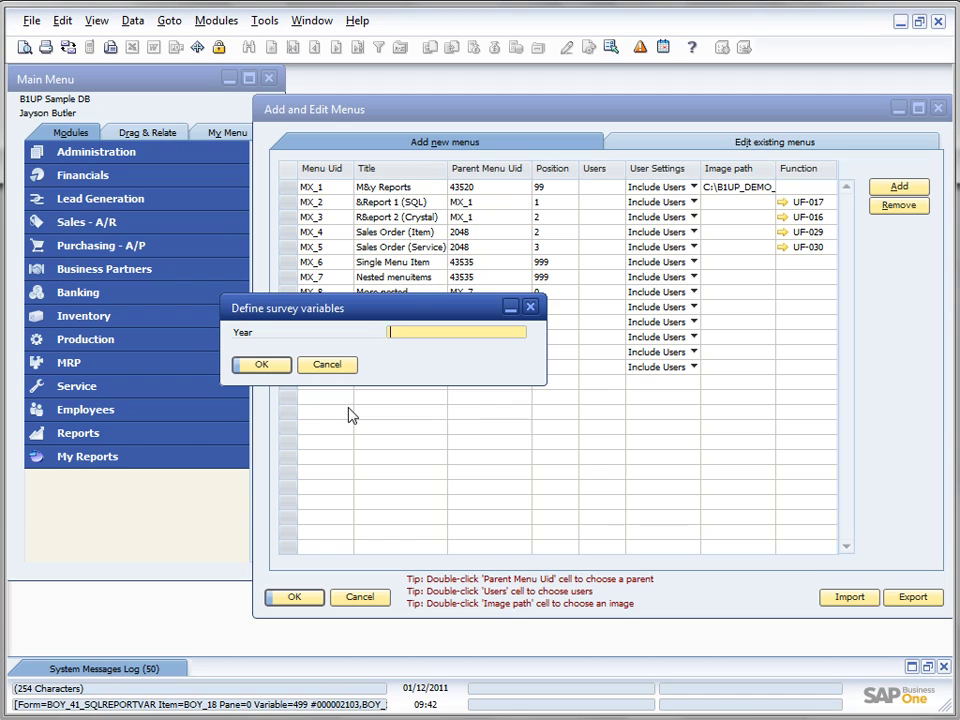
{"action": "left_click", "coordinate": [326, 364]}
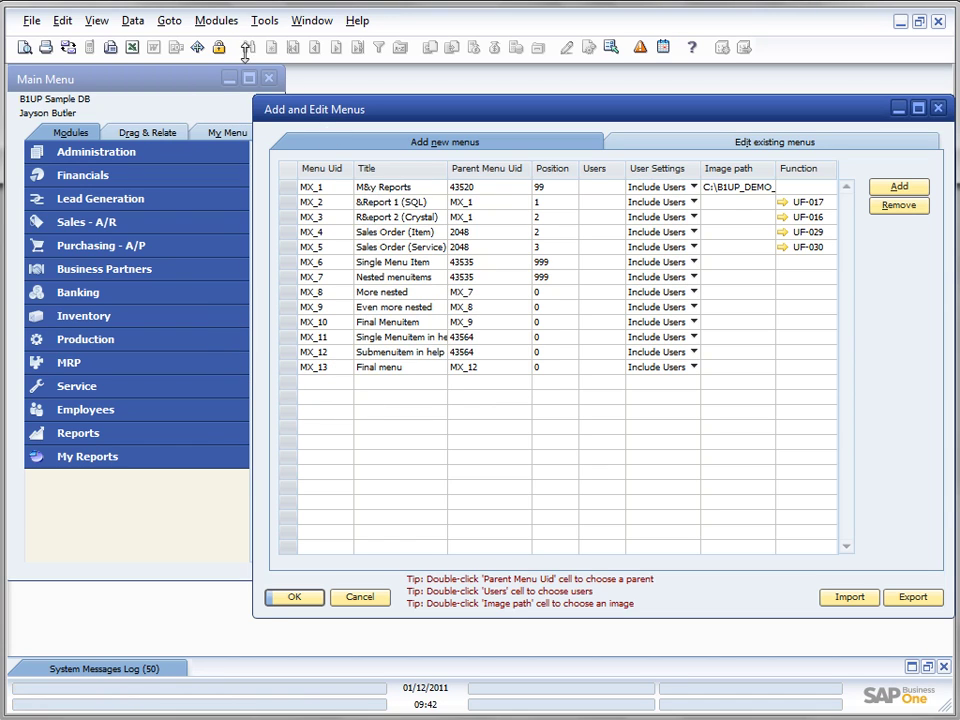
Step: Examine the Modules entries, including My Reports, and compare the My Reports parent menu UID with the top-level menus
{"action": "left_click", "coordinate": [216, 22]}
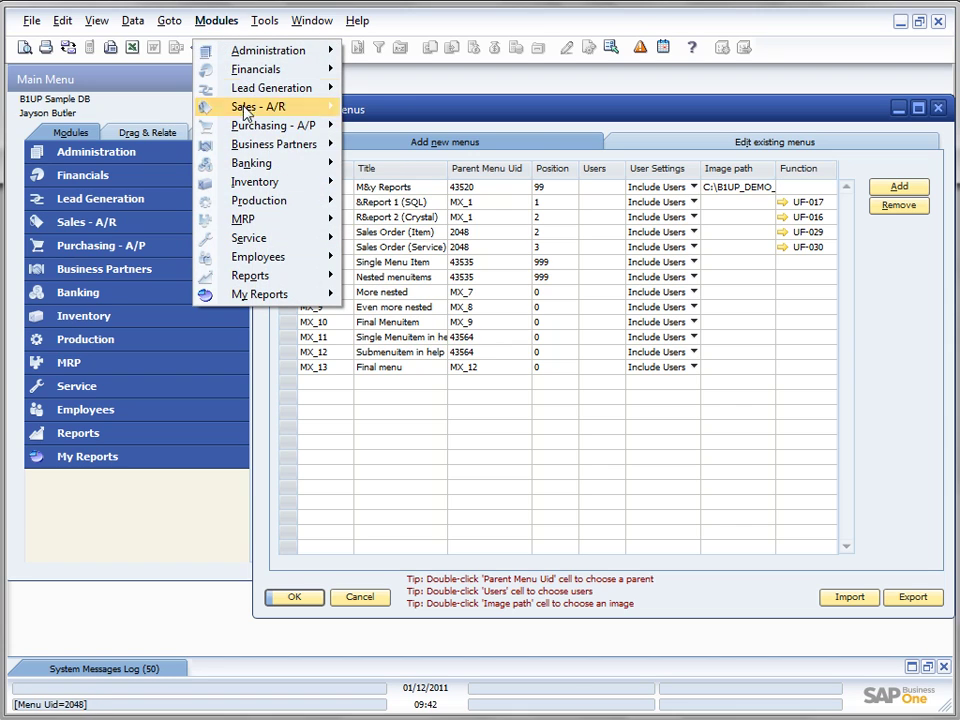
{"action": "mouse_move", "coordinate": [241, 150]}
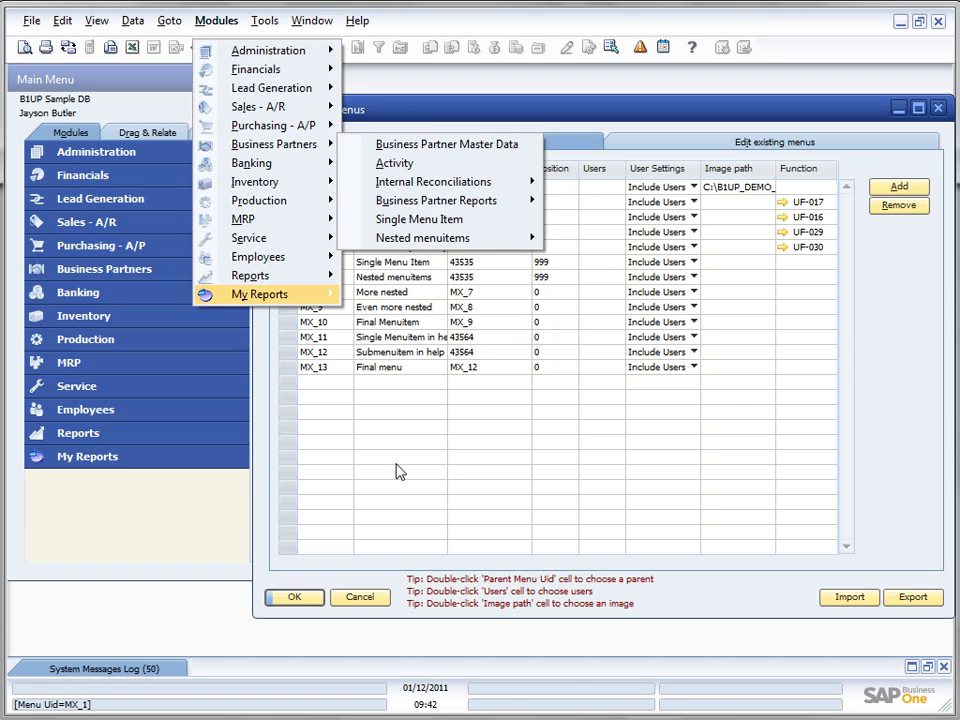
{"action": "left_click", "coordinate": [383, 392]}
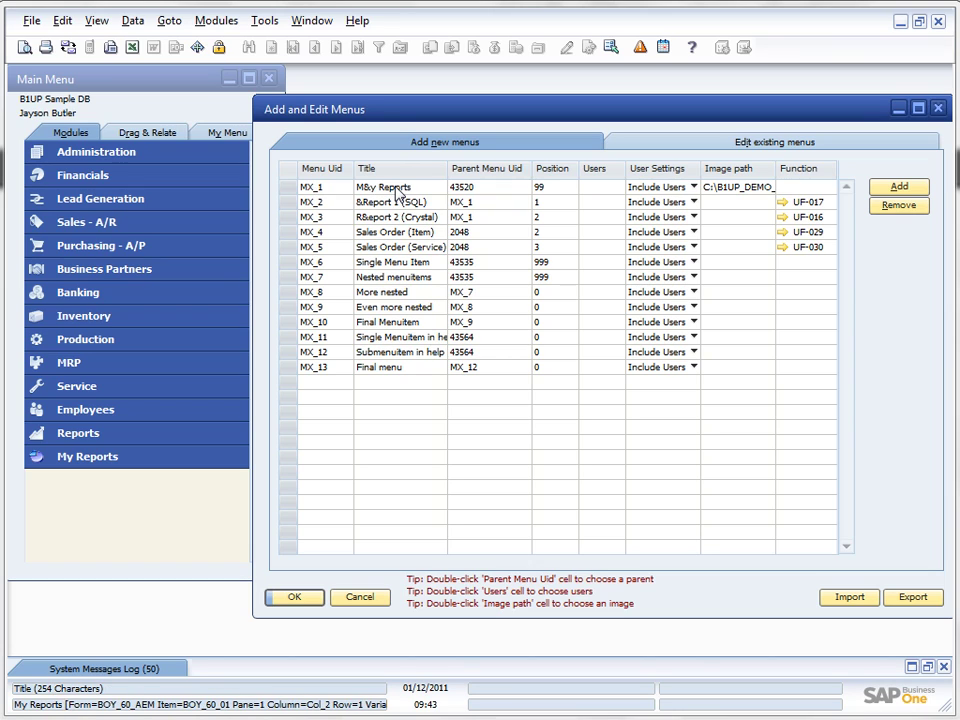
{"action": "left_click", "coordinate": [208, 19]}
{"action": "left_click", "coordinate": [463, 183]}
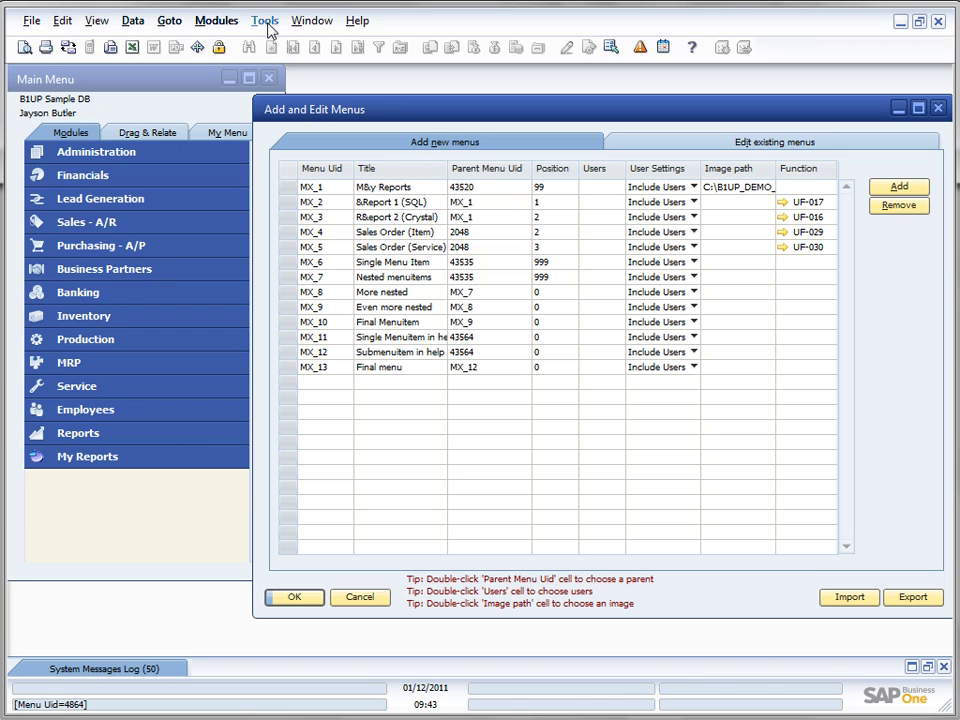
Step: Set the parent menu UID of My Reports to 4864, save the update, and check the entry under Tools
{"action": "left_click", "coordinate": [463, 186]}
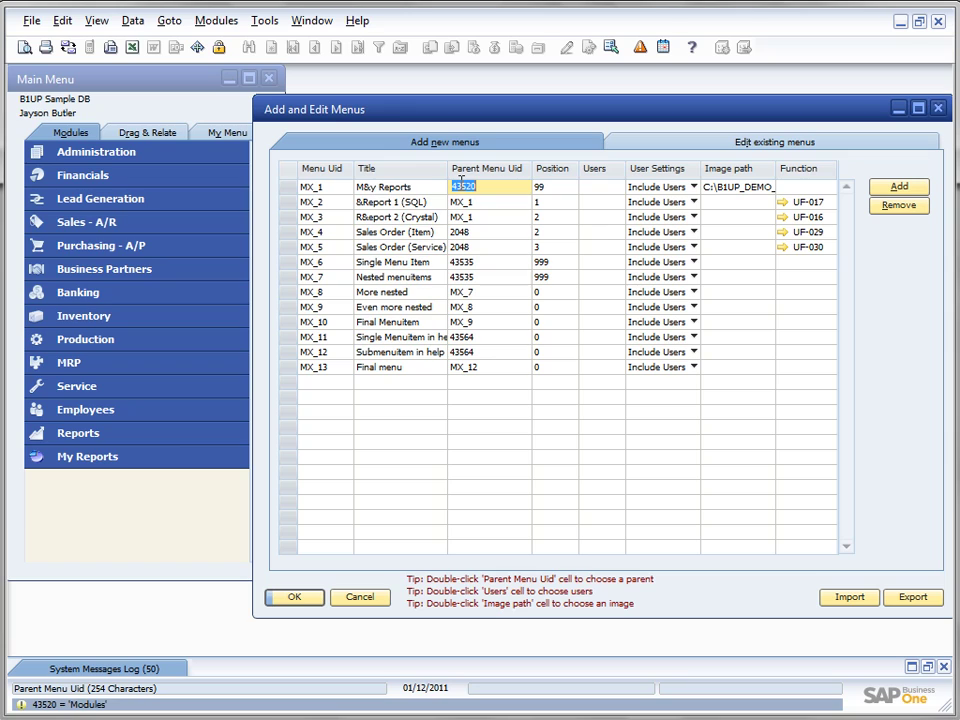
{"action": "type", "text": "4"}
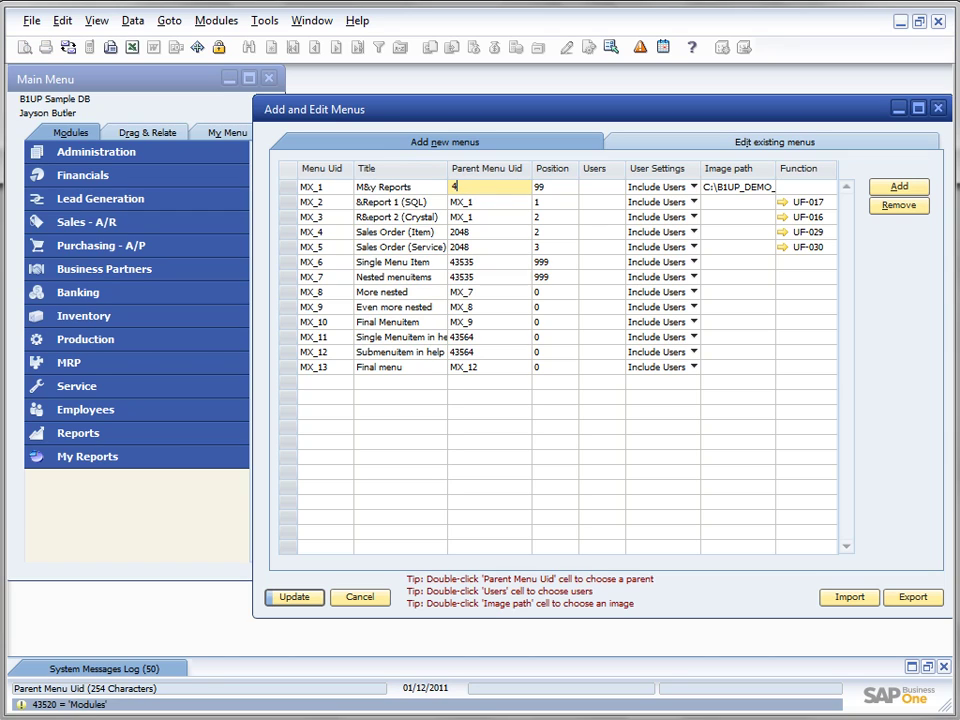
{"action": "type", "text": "864"}
{"action": "left_click", "coordinate": [313, 598]}
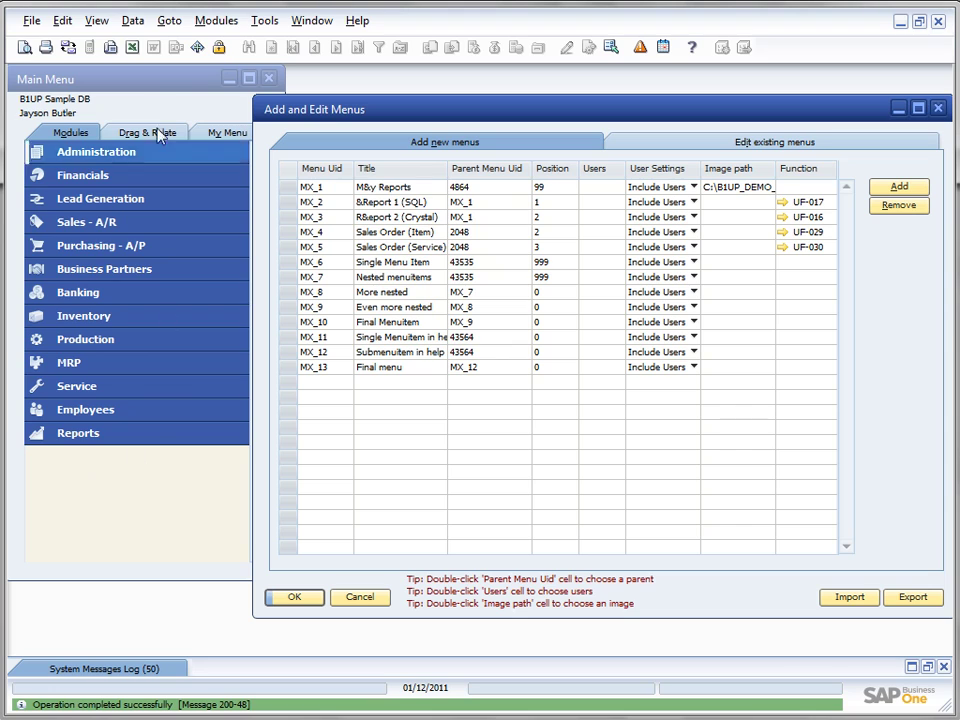
{"action": "left_click", "coordinate": [257, 22]}
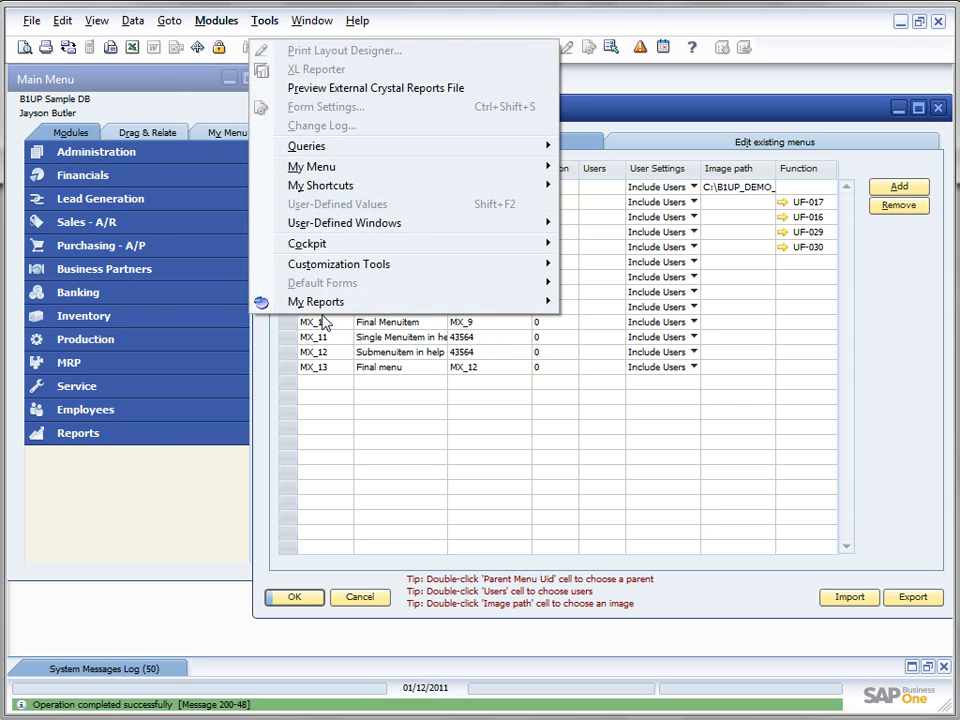
{"action": "mouse_move", "coordinate": [320, 312]}
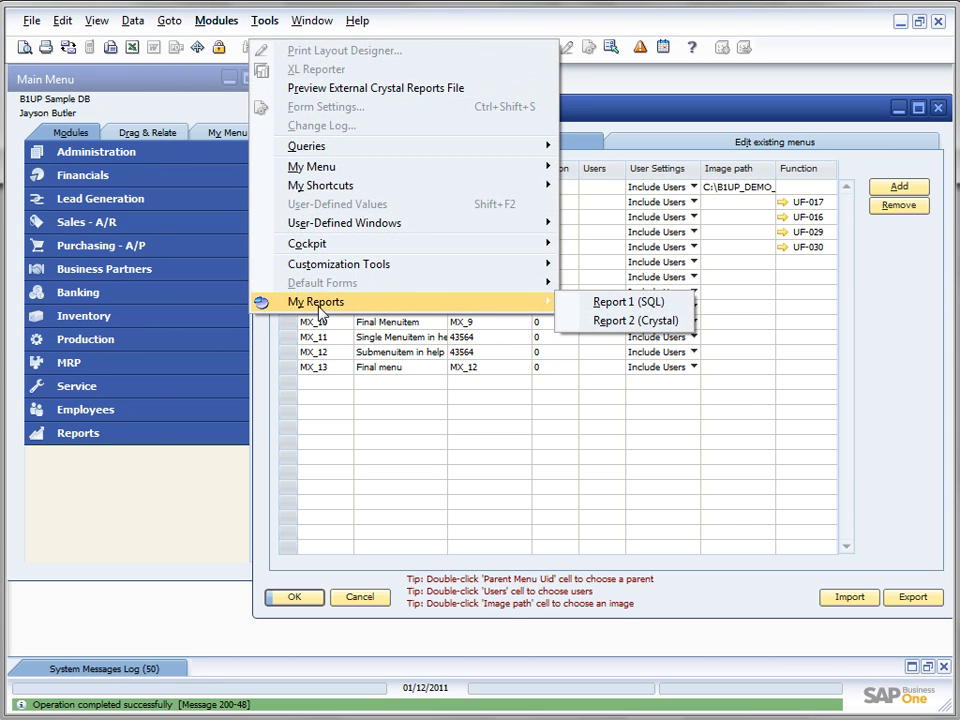
{"action": "left_click", "coordinate": [471, 454]}
Step: Choose Modules (43520) from the common menu items as the parent of My Reports, and save the update
{"action": "left_click", "coordinate": [466, 200]}
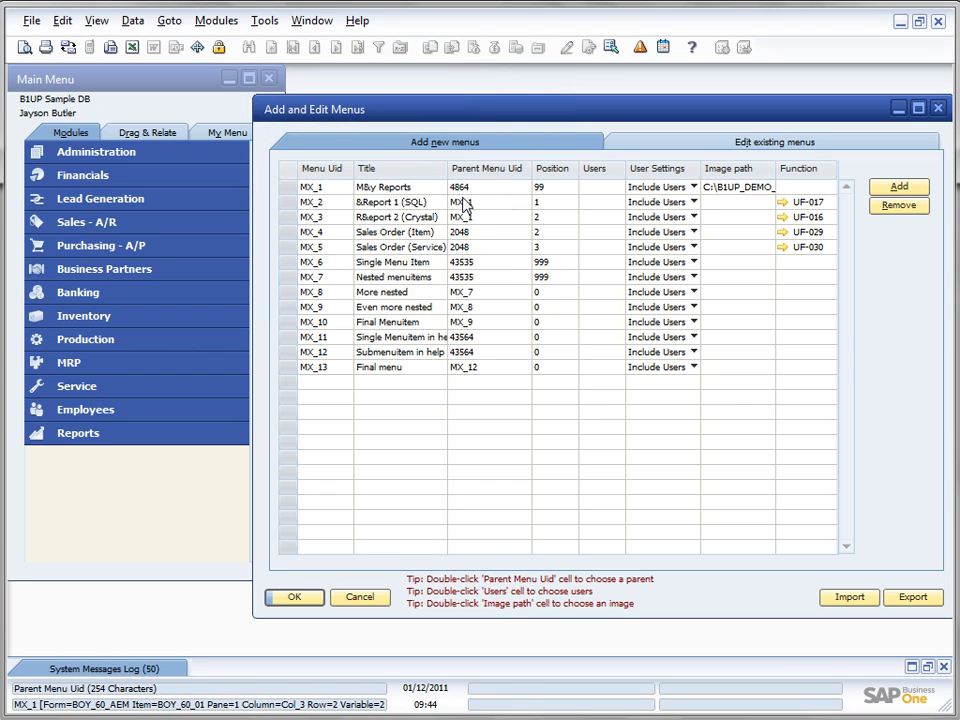
{"action": "left_click", "coordinate": [464, 187]}
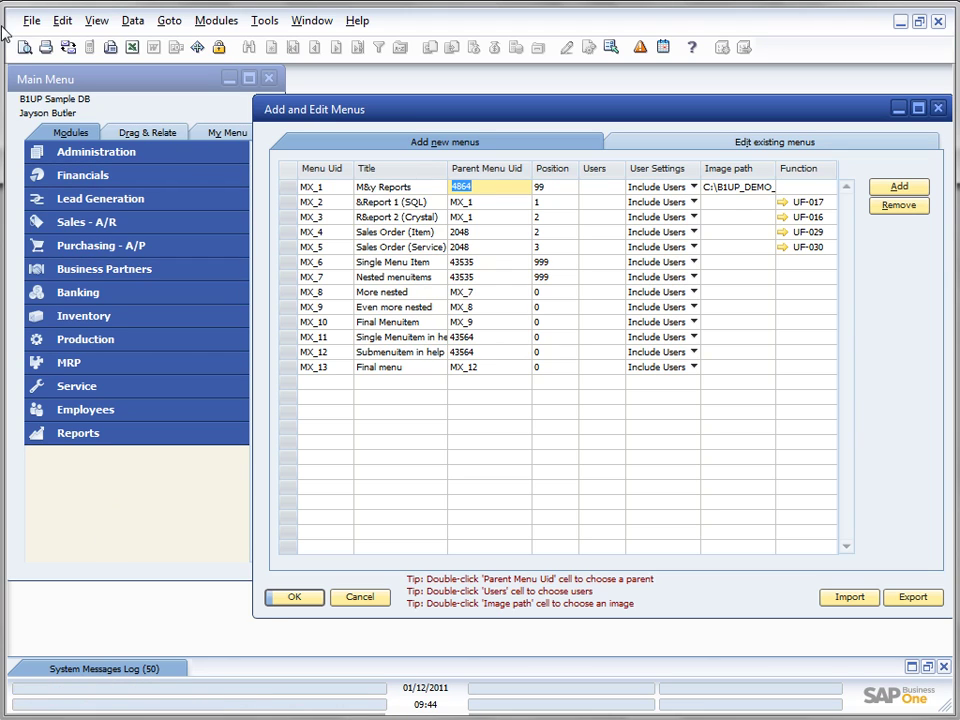
{"action": "double_click", "coordinate": [487, 185]}
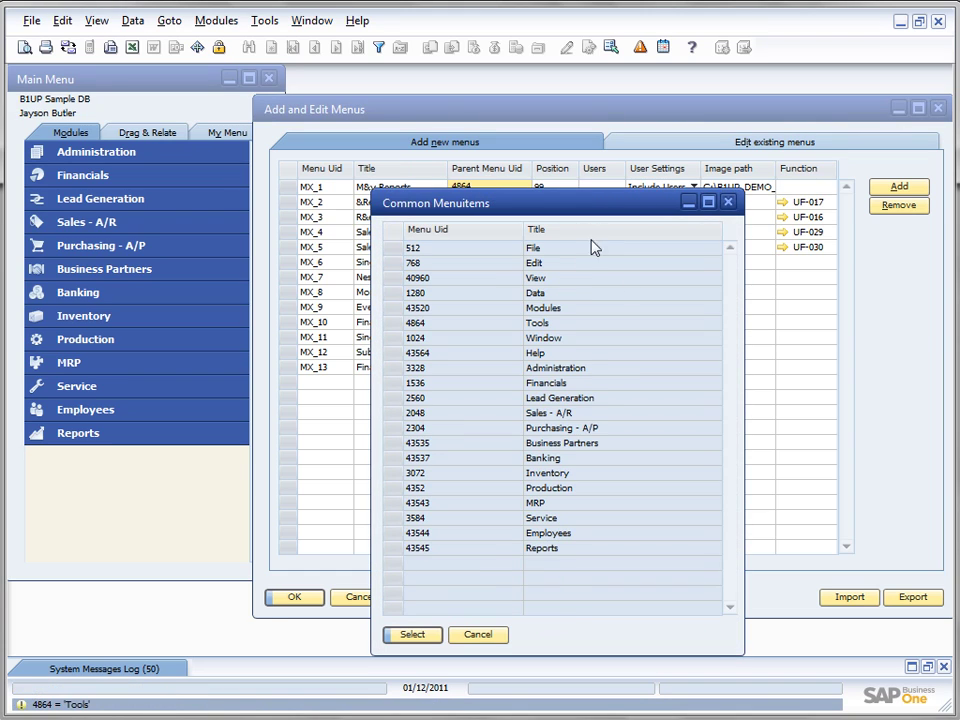
{"action": "left_click", "coordinate": [530, 310]}
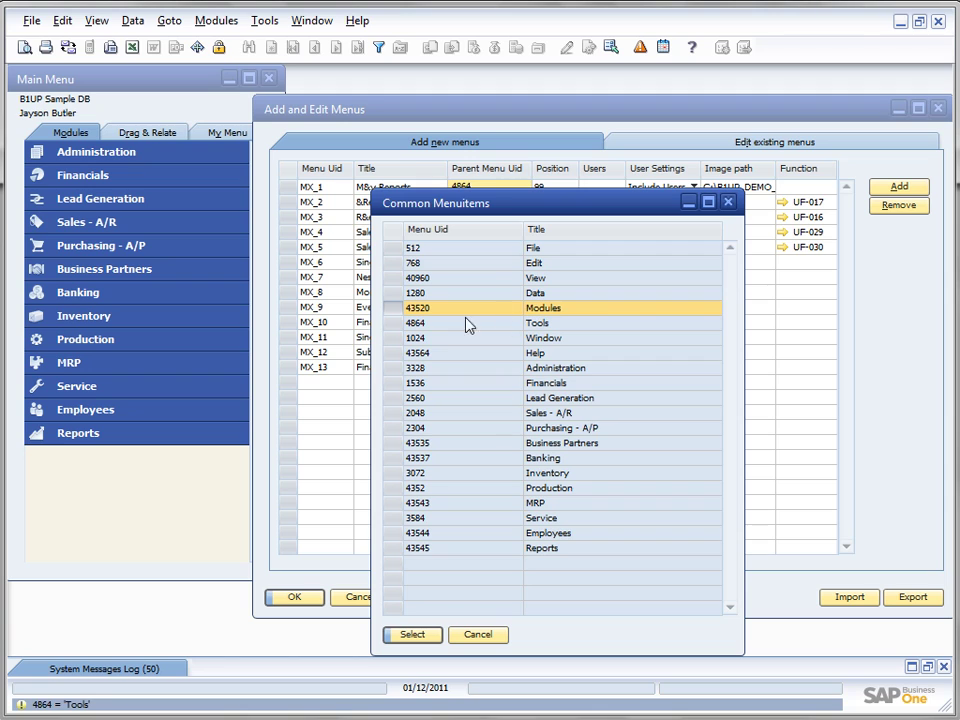
{"action": "left_click", "coordinate": [413, 635]}
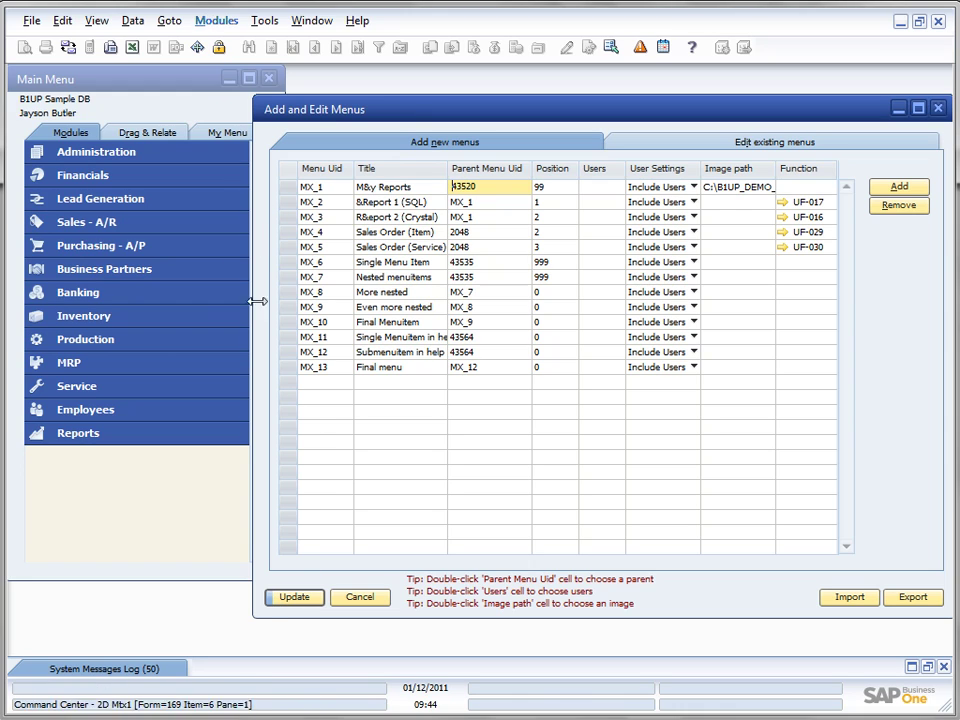
{"action": "left_click", "coordinate": [298, 598]}
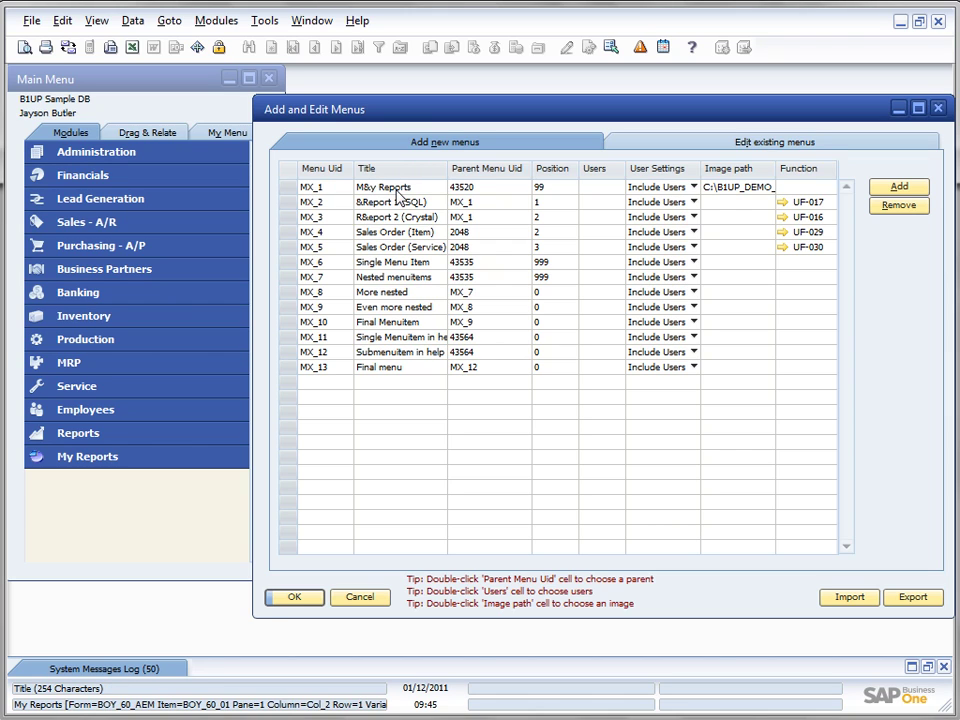
Step: Expand My Reports in the Main Menu and check the parent menu UIDs of its two reports
{"action": "left_click", "coordinate": [167, 456]}
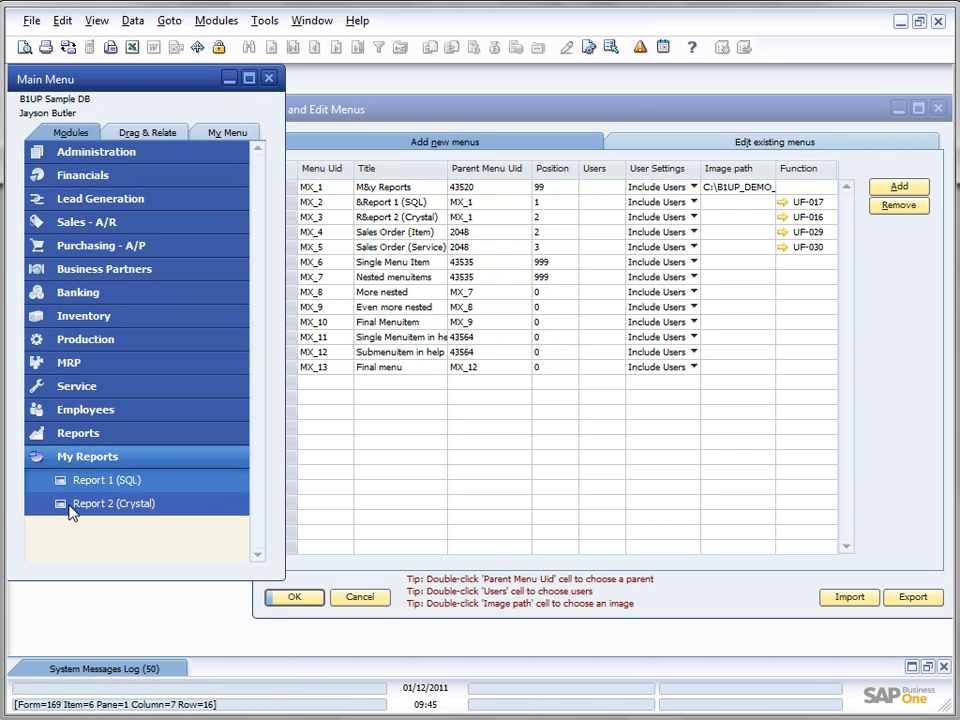
{"action": "left_click", "coordinate": [331, 204]}
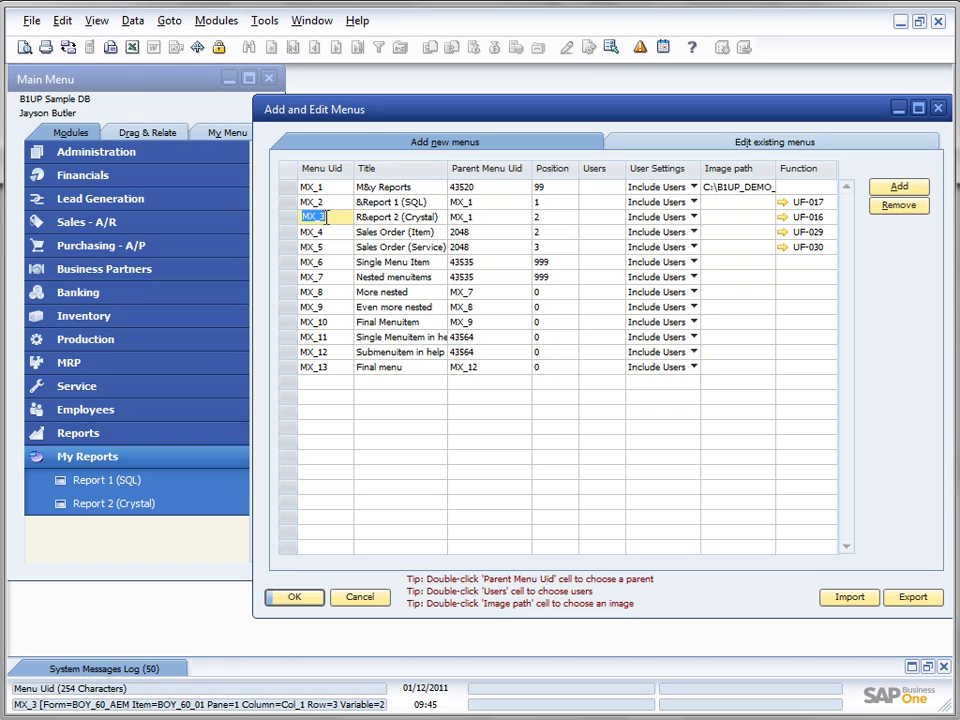
{"action": "left_click", "coordinate": [472, 203]}
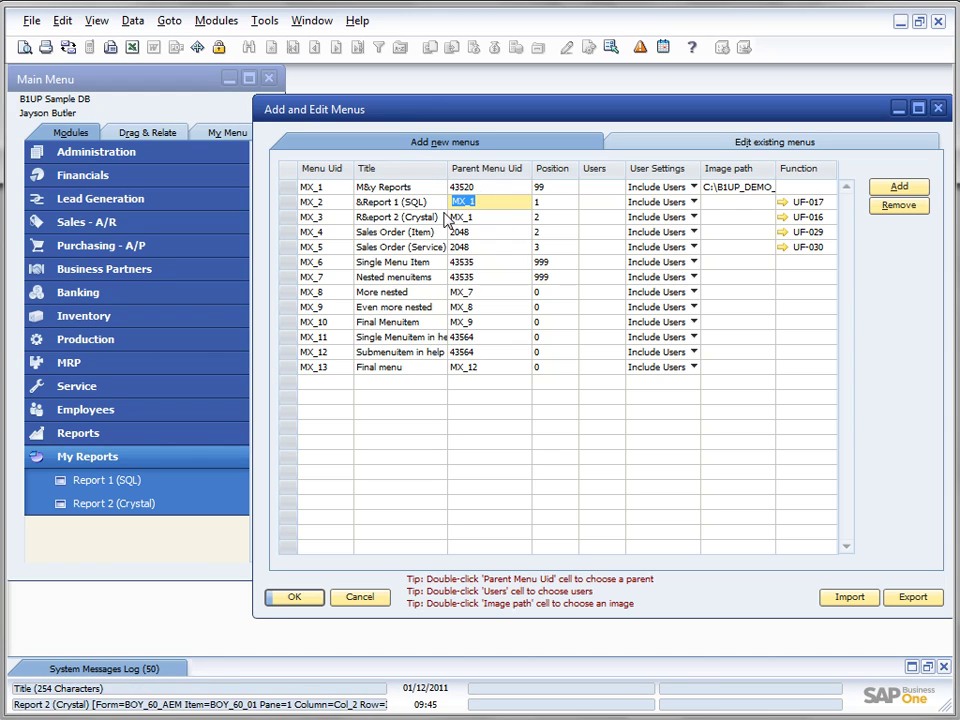
{"action": "left_click", "coordinate": [465, 217]}
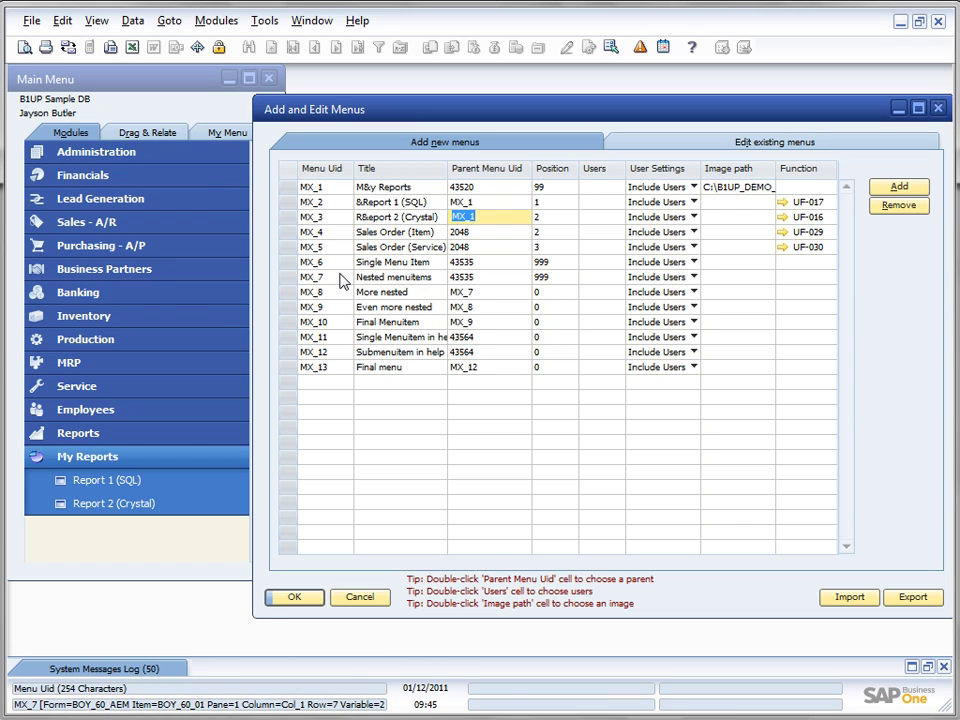
Step: Expand Nested menuitems under Business Partners down to Final Menuitem, comparing each level with its parent menu UID
{"action": "left_click", "coordinate": [395, 277]}
{"action": "left_click", "coordinate": [476, 278]}
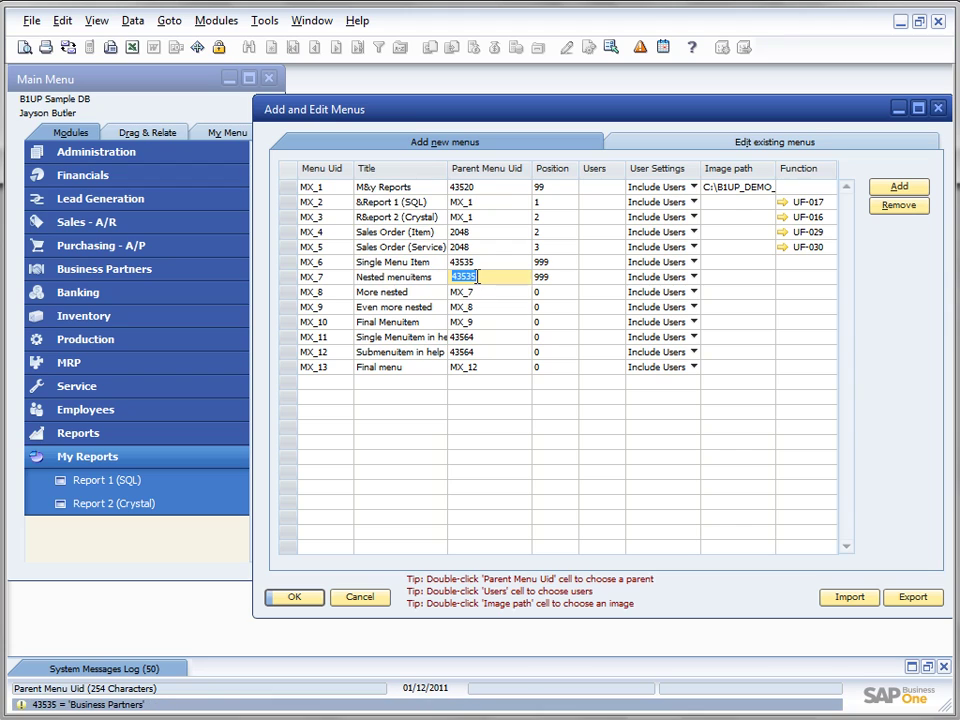
{"action": "left_click", "coordinate": [139, 268]}
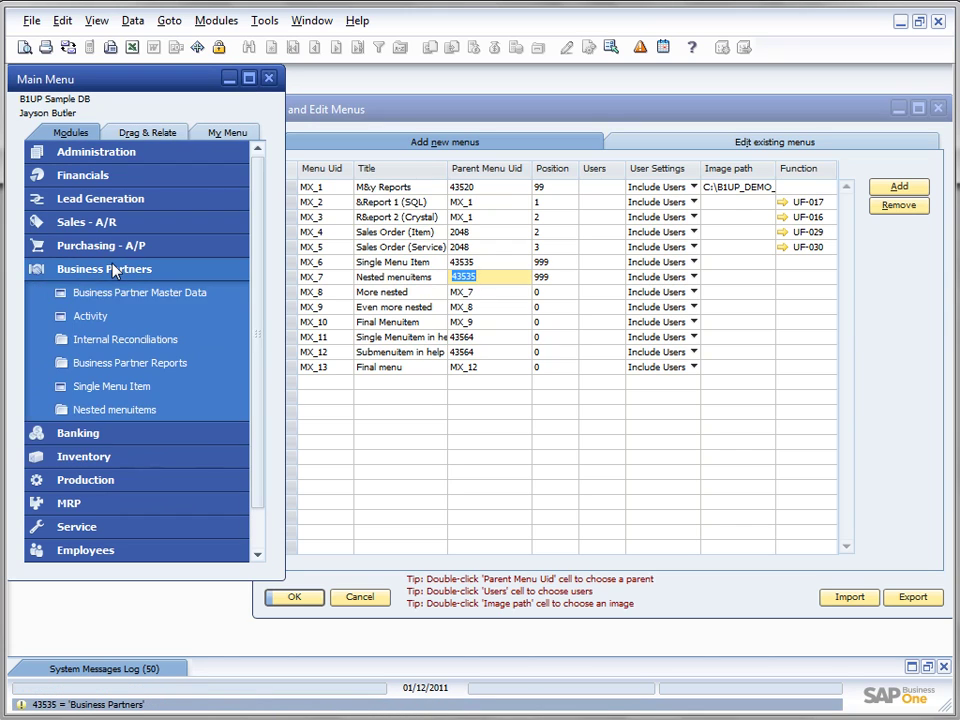
{"action": "left_click", "coordinate": [90, 417]}
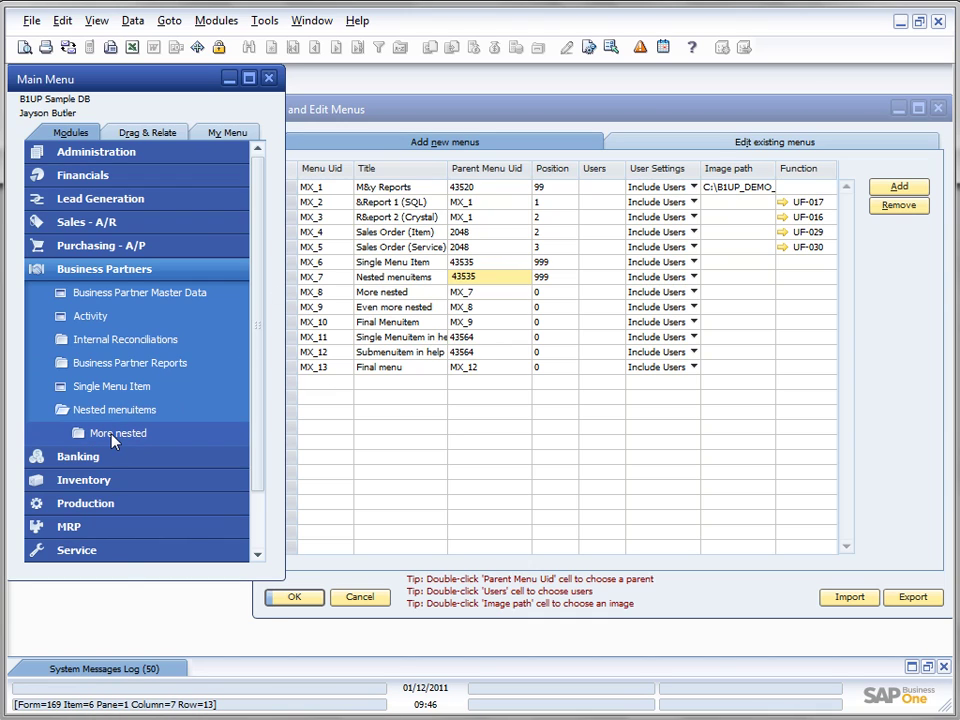
{"action": "left_click", "coordinate": [80, 433]}
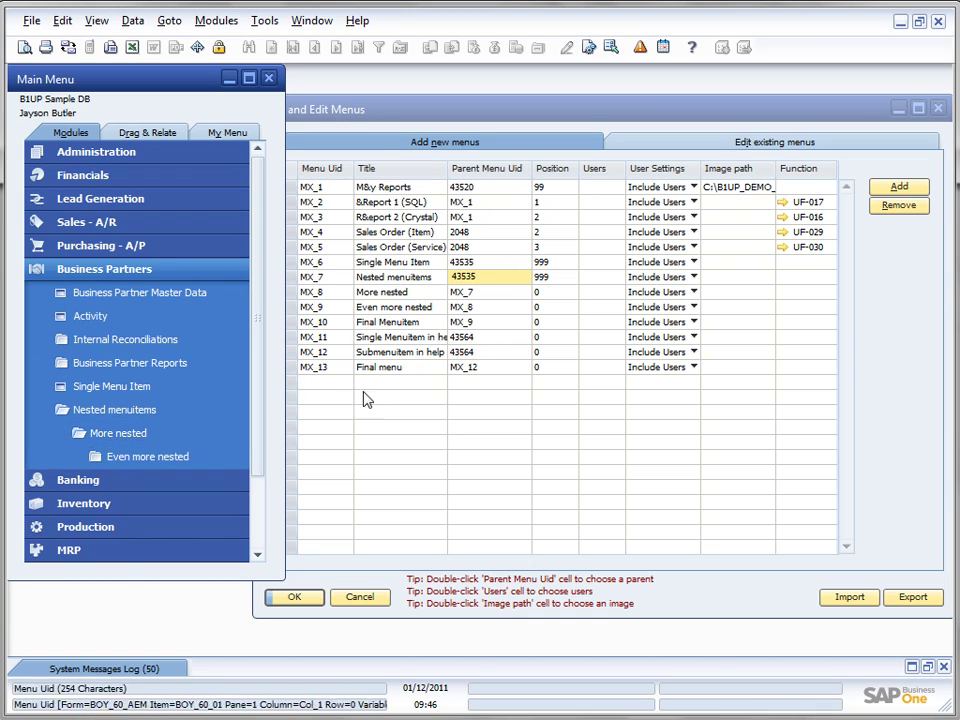
{"action": "left_click", "coordinate": [152, 457]}
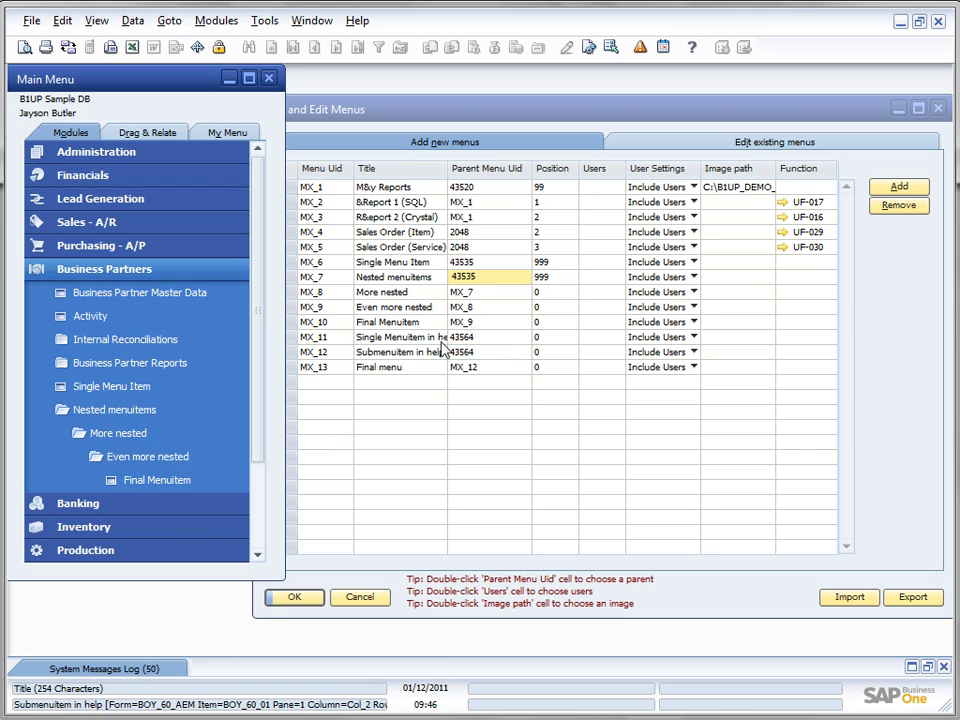
{"action": "left_click", "coordinate": [118, 458]}
{"action": "left_click", "coordinate": [118, 458]}
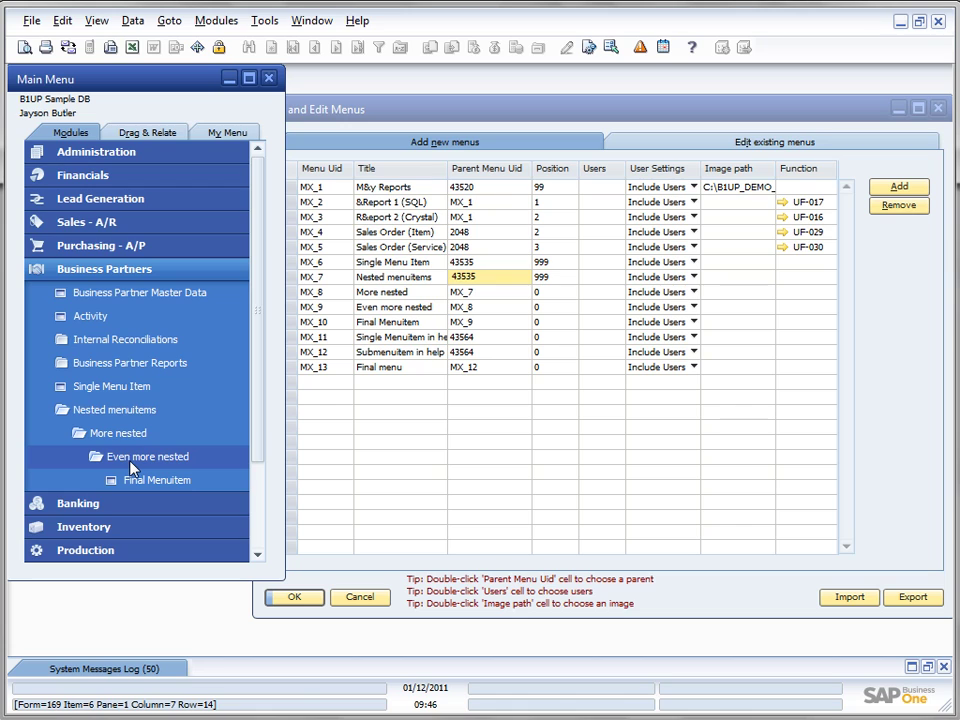
{"action": "left_click", "coordinate": [436, 122]}
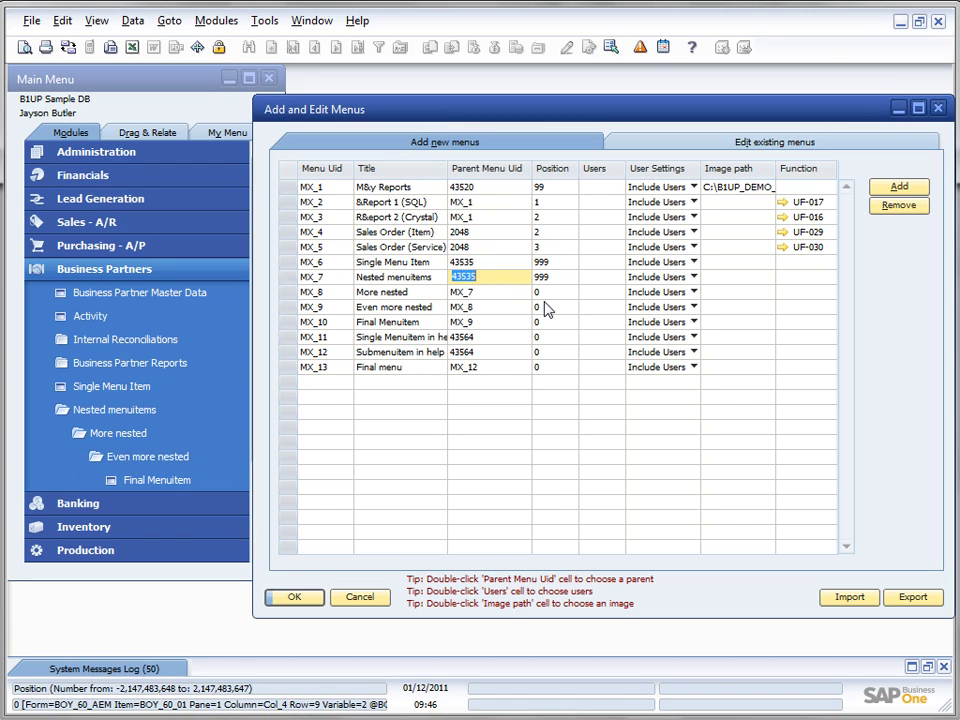
Step: Set the position of Single Menu Item to 0, save the update, and check its placement under Business Partners
{"action": "left_click", "coordinate": [102, 275]}
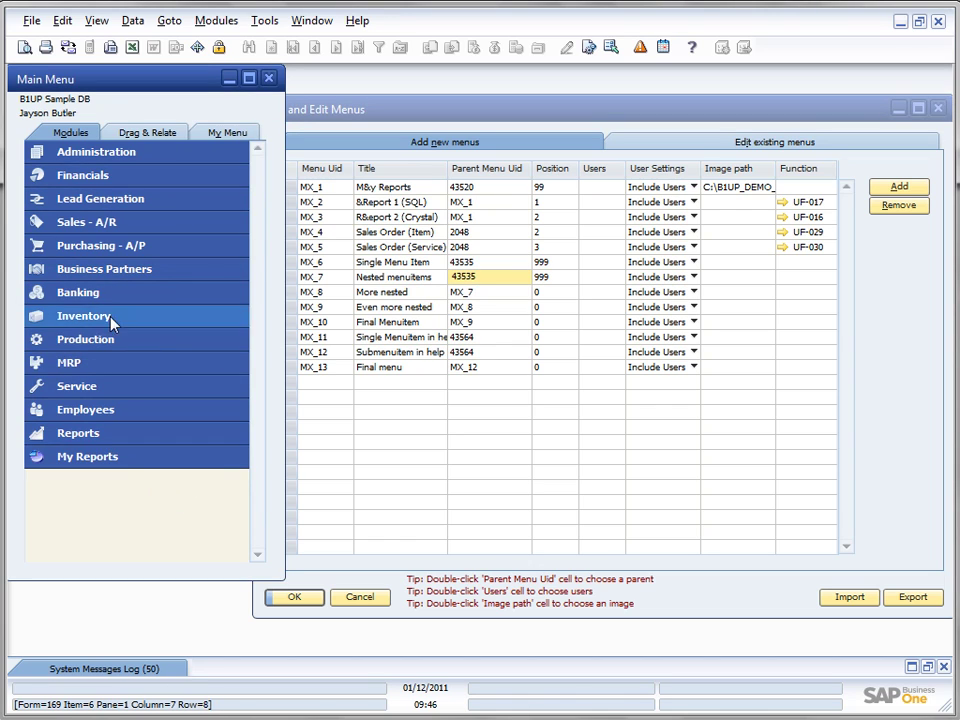
{"action": "left_click", "coordinate": [111, 268]}
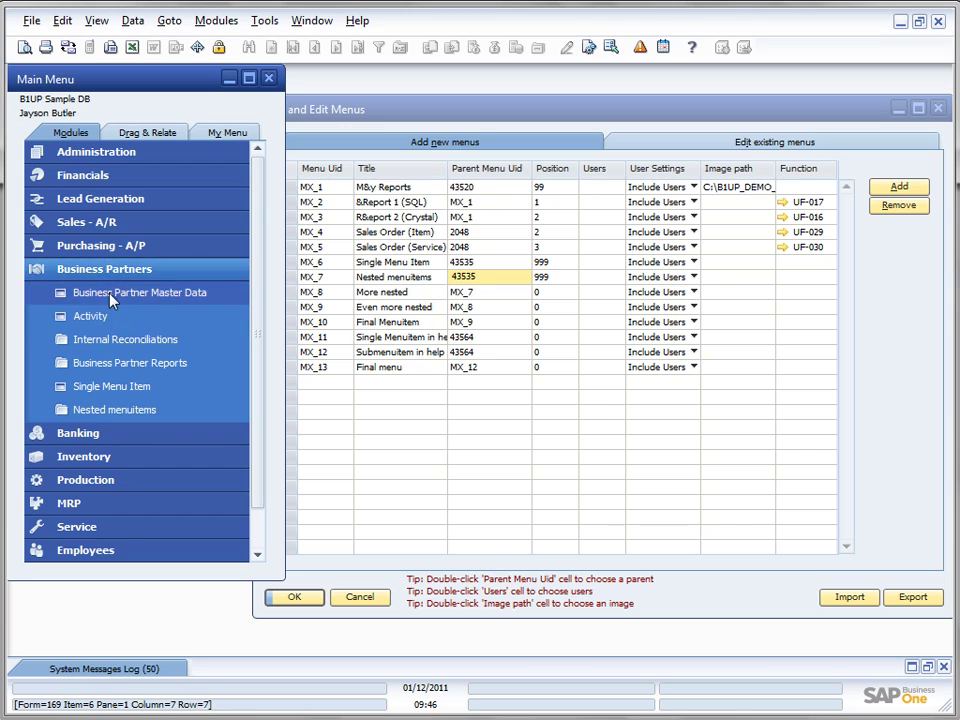
{"action": "left_click", "coordinate": [457, 276]}
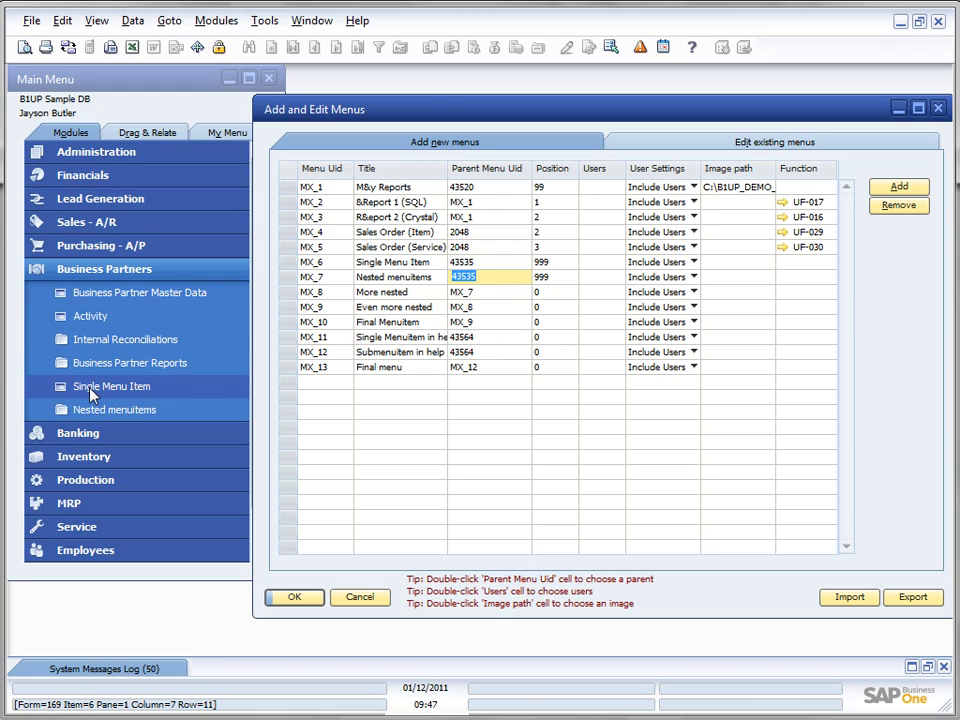
{"action": "left_click", "coordinate": [545, 263]}
{"action": "type", "text": "0"}
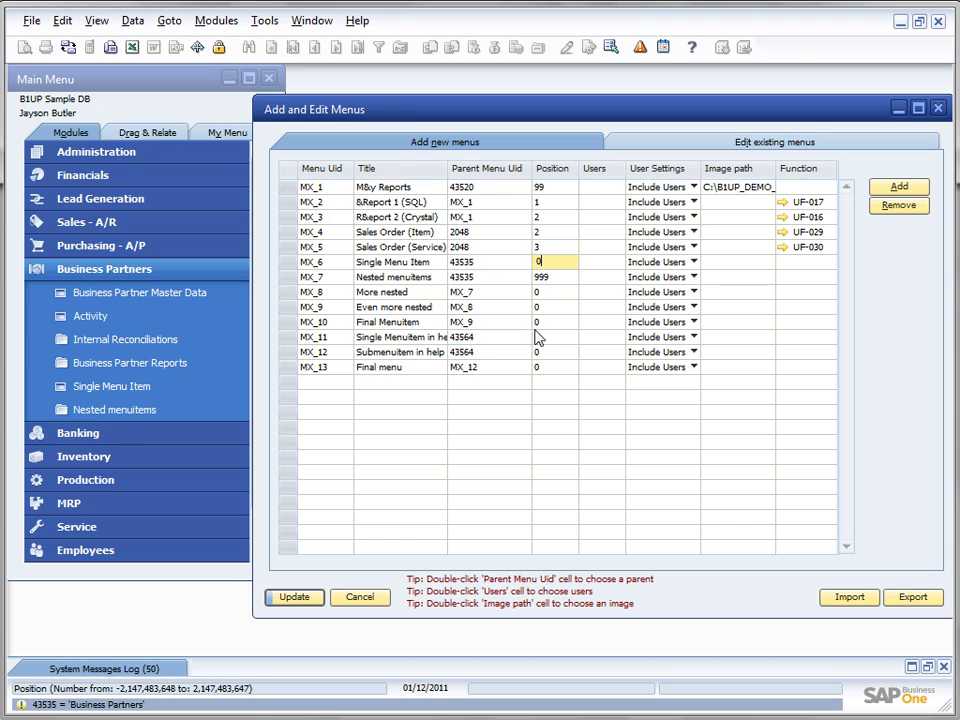
{"action": "left_click", "coordinate": [292, 597]}
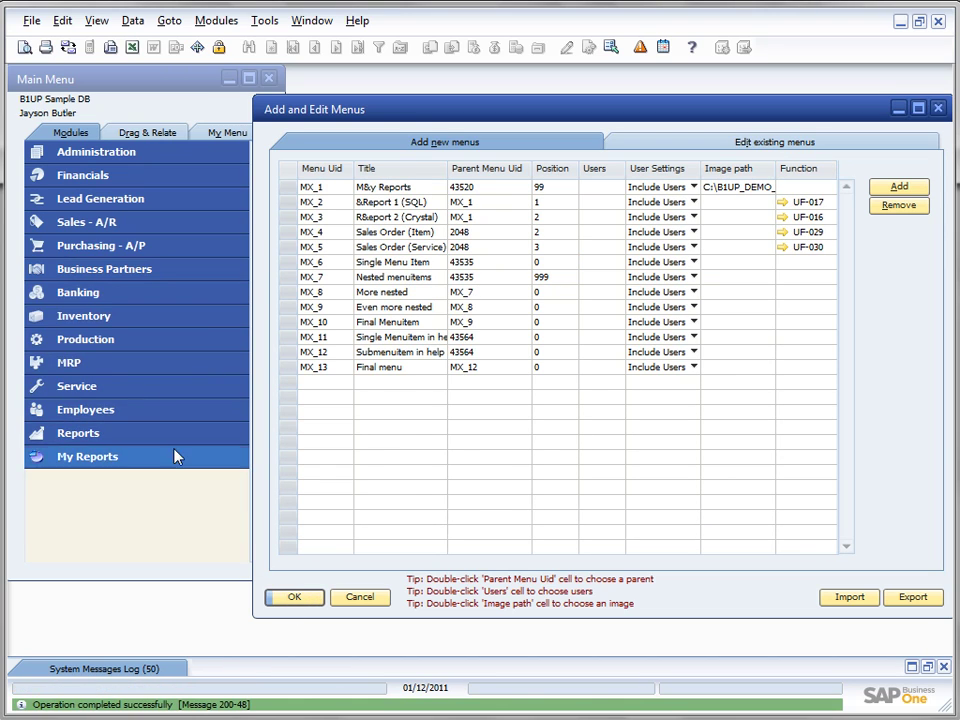
{"action": "left_click", "coordinate": [88, 276]}
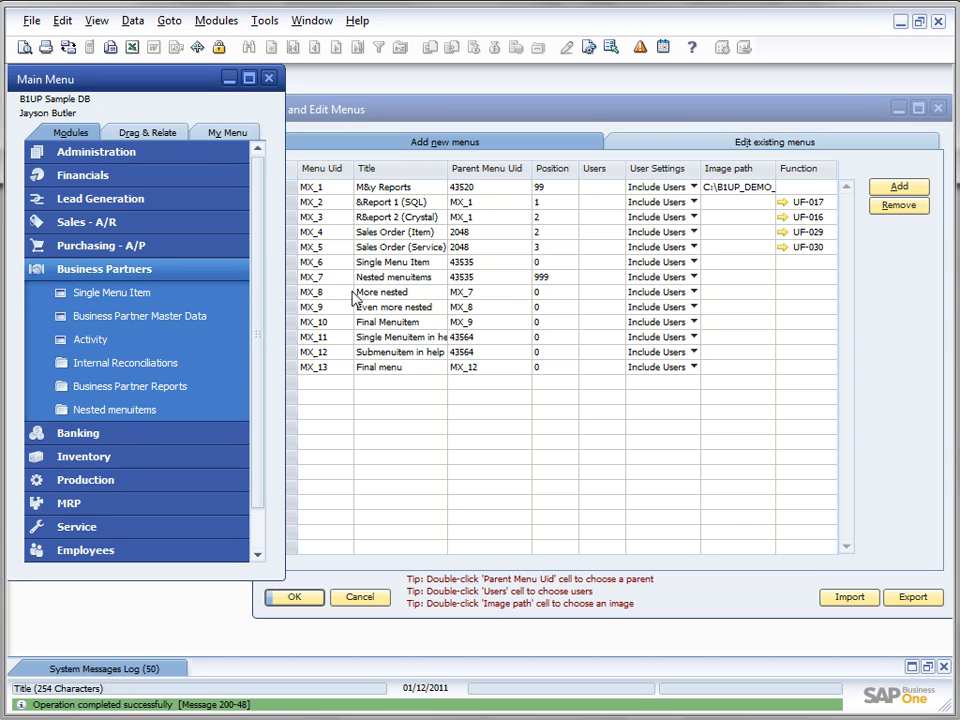
Step: Set the position of Single Menu Item to 1, save the update, and check the order under Business Partners
{"action": "left_click", "coordinate": [565, 262]}
{"action": "type", "text": "1"}
{"action": "left_click", "coordinate": [294, 596]}
{"action": "left_click", "coordinate": [104, 268]}
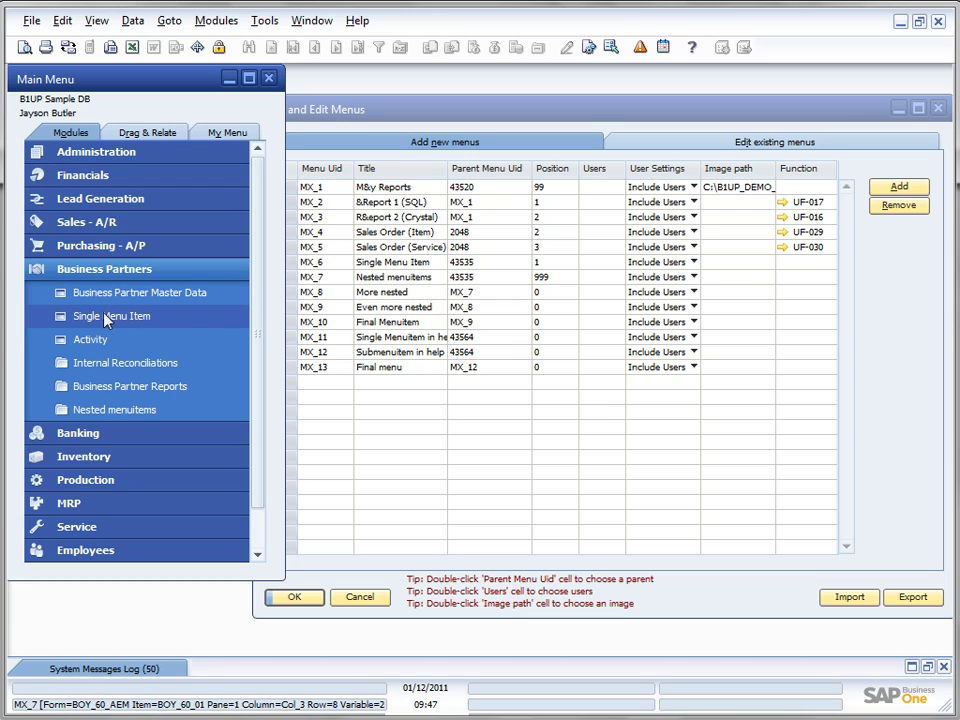
Step: Set the position of Single Menu Item to 999, save the update, and check the order under Business Partners
{"action": "left_click", "coordinate": [551, 263]}
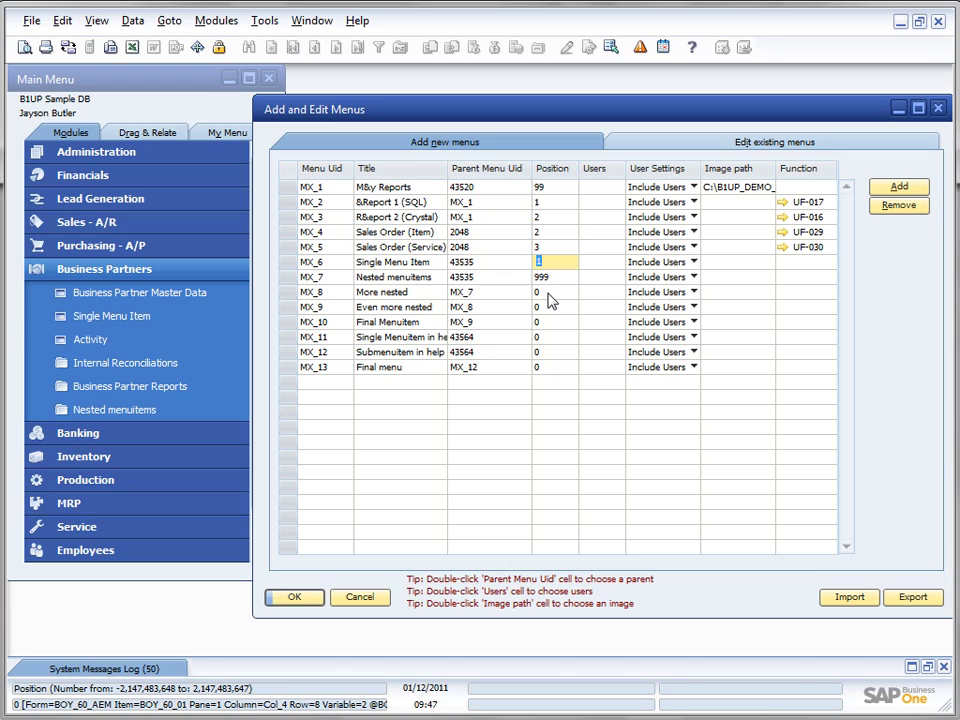
{"action": "type", "text": "999"}
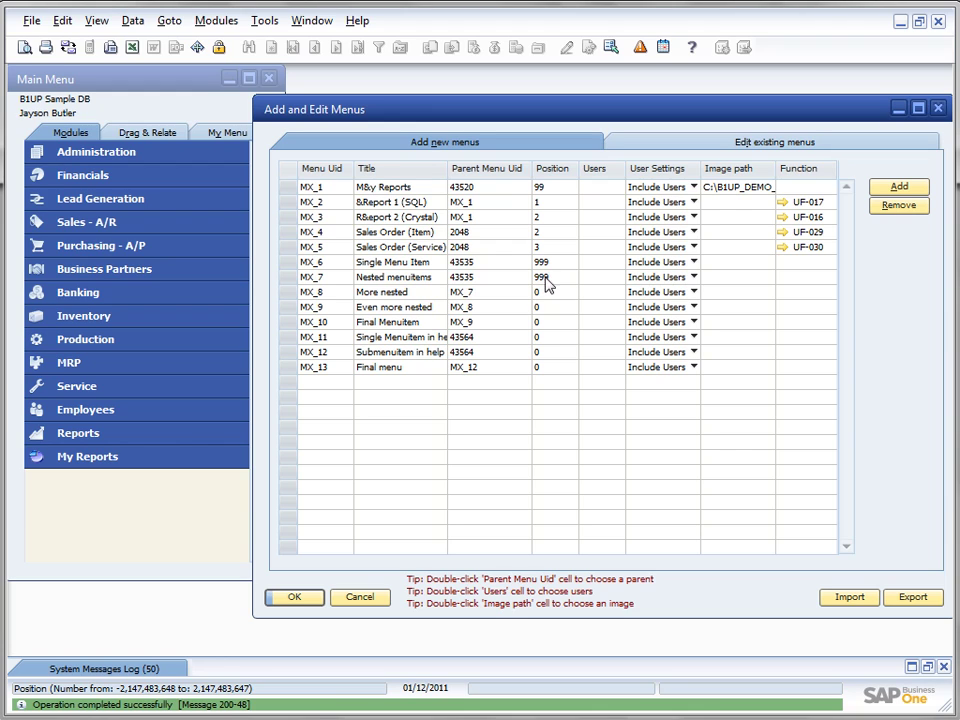
{"action": "left_click", "coordinate": [98, 269]}
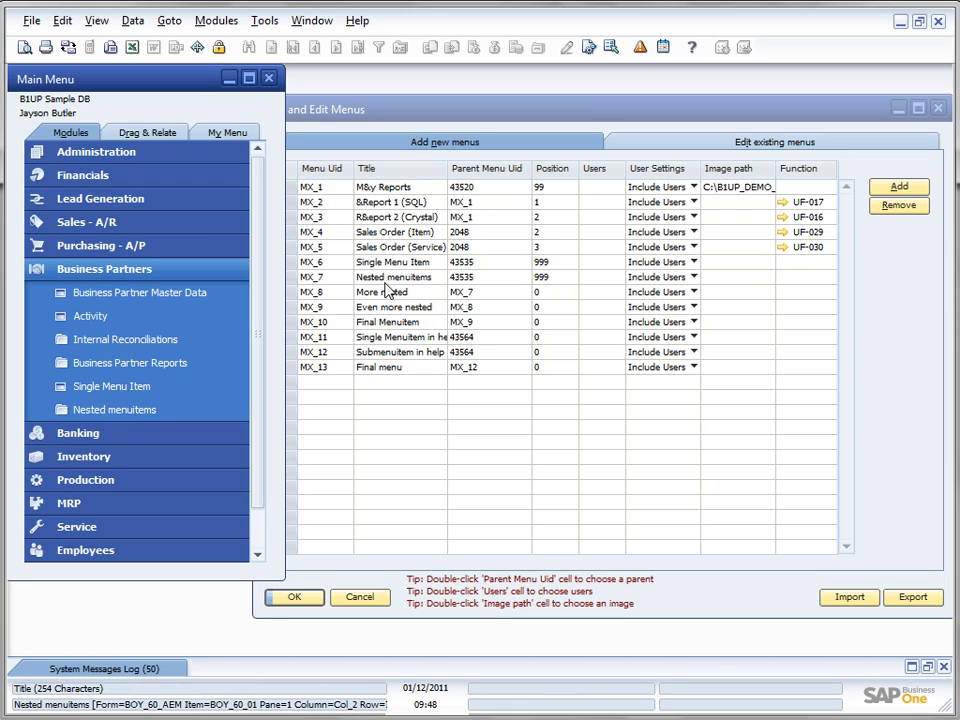
Step: Set the position of Single Menu Item to 998 and save the update
{"action": "left_click", "coordinate": [540, 264]}
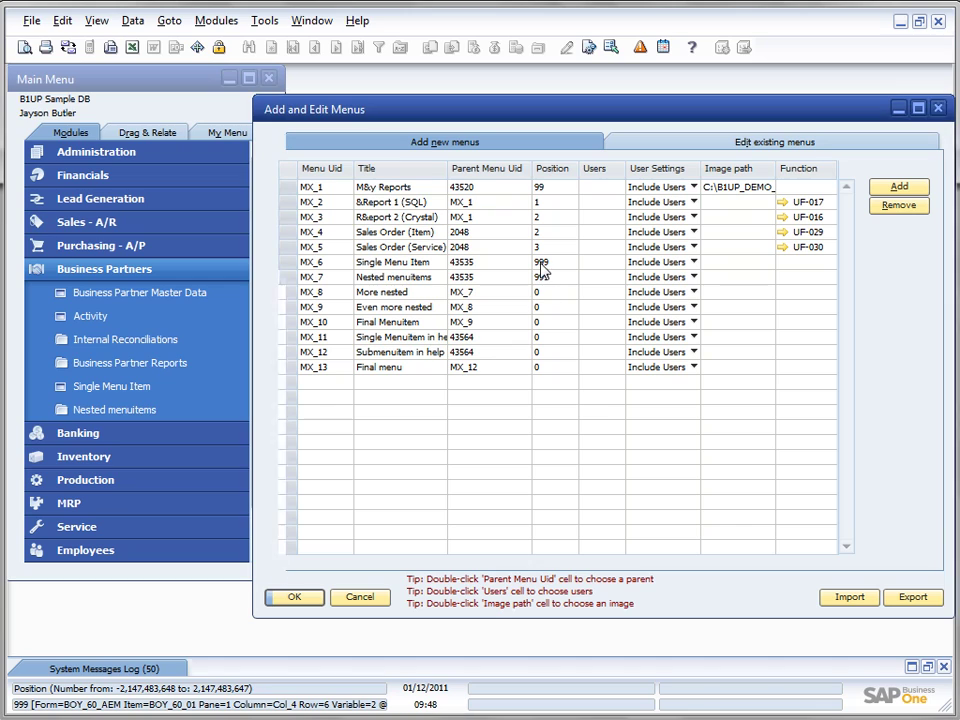
{"action": "type", "text": "9"}
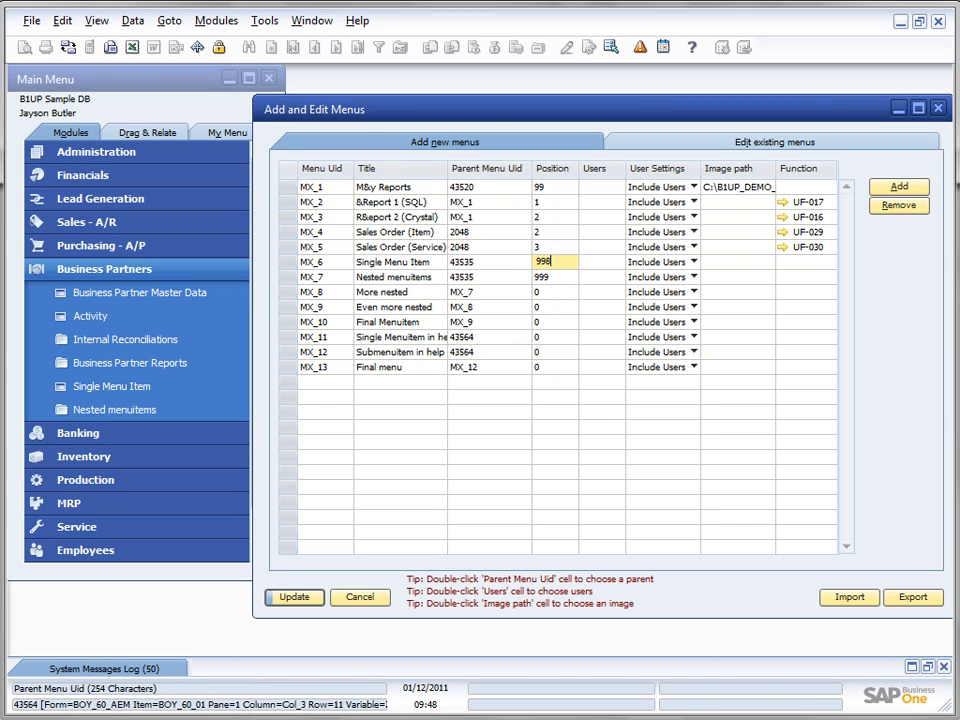
{"action": "left_click", "coordinate": [292, 598]}
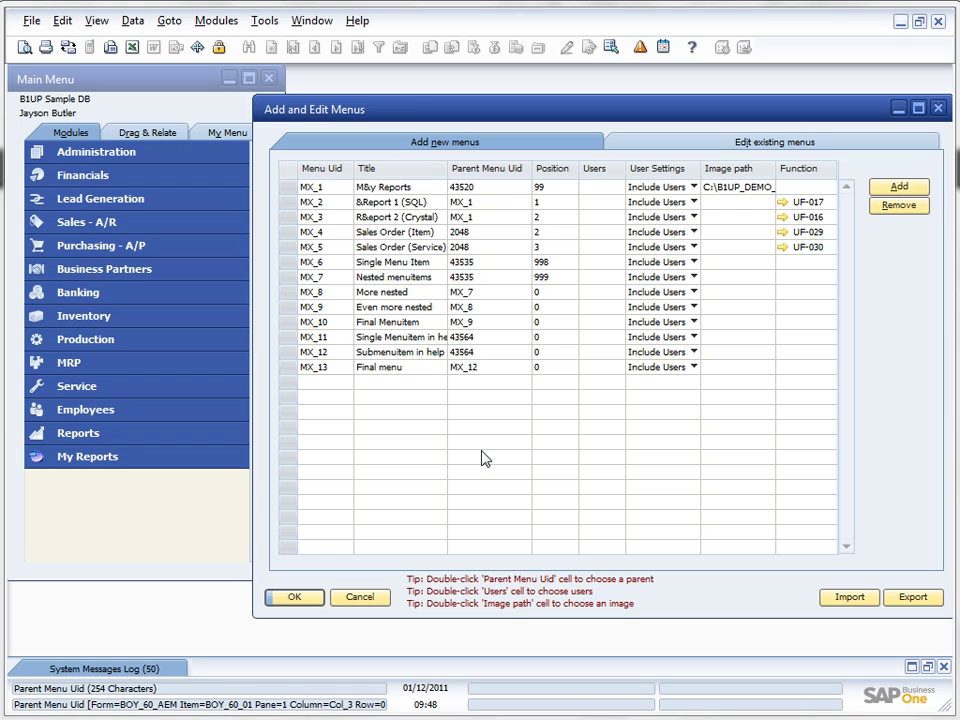
Step: Assign the manager account and a second user to My Reports from the Select Users list
{"action": "left_click", "coordinate": [598, 187]}
{"action": "right_click", "coordinate": [598, 187]}
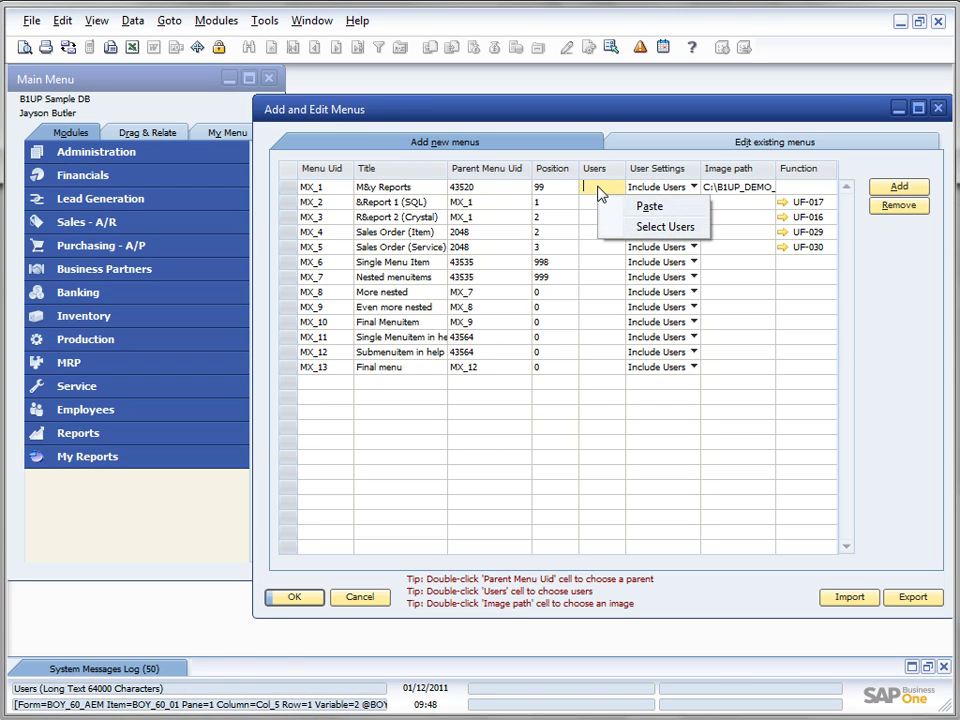
{"action": "left_click", "coordinate": [627, 231]}
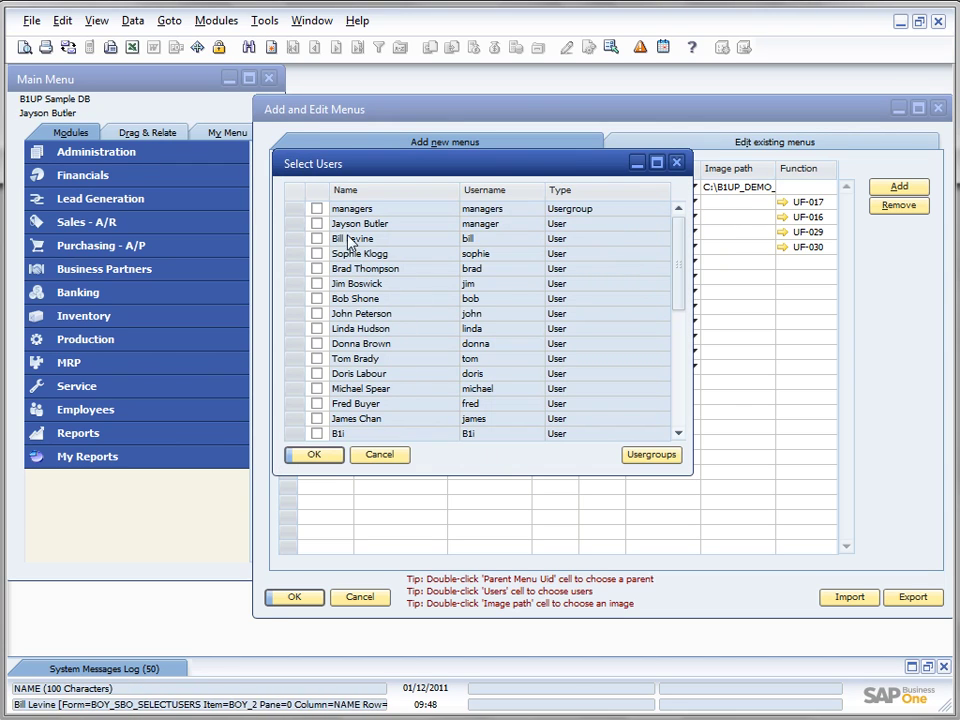
{"action": "left_click", "coordinate": [317, 223]}
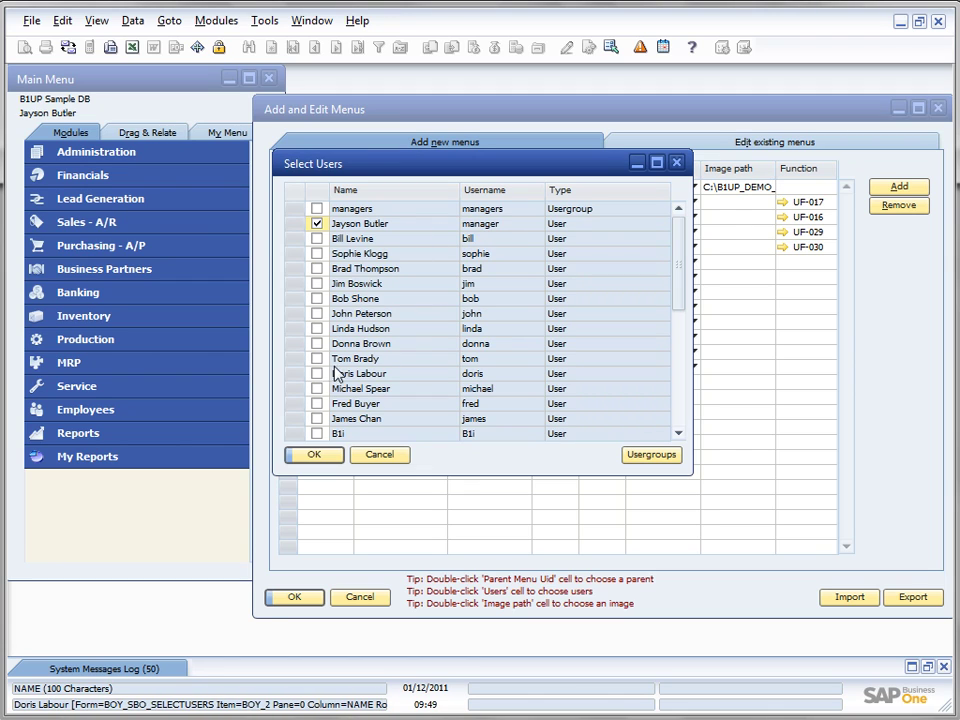
{"action": "left_click", "coordinate": [316, 314]}
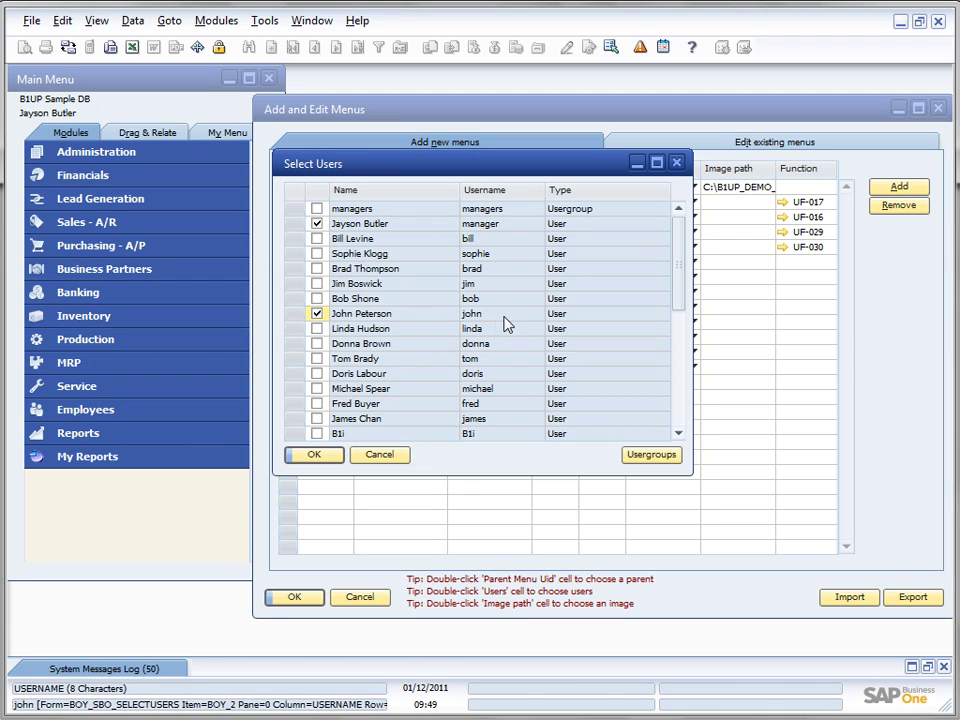
{"action": "left_click", "coordinate": [312, 456]}
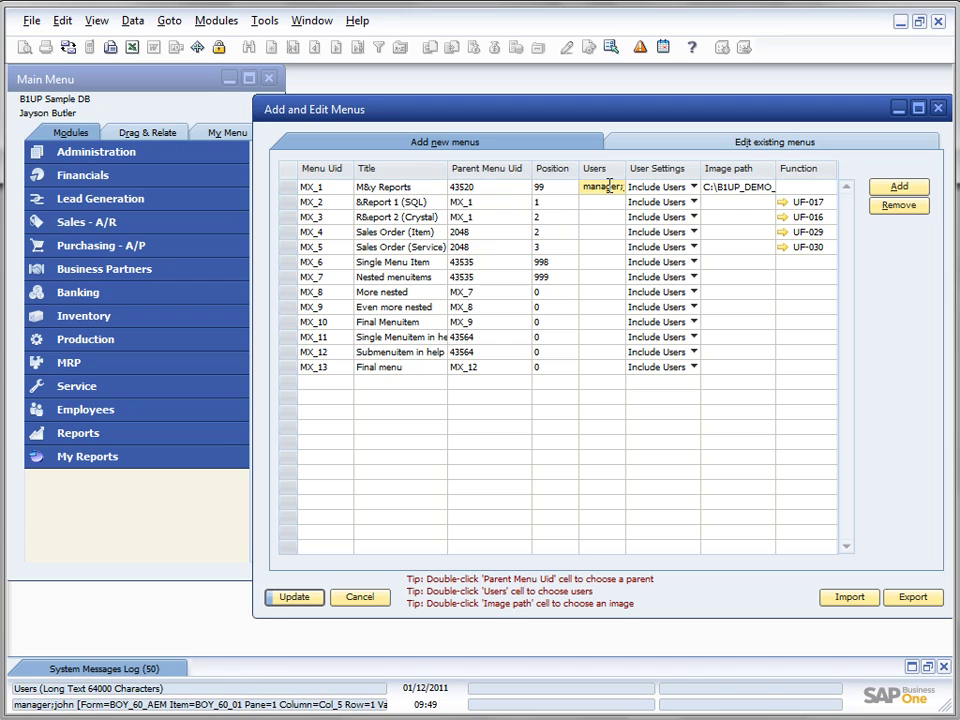
Step: Copy the user list of My Reports to Report 1 (SQL) and Report 2 (Crystal), save the update, and check My Reports
{"action": "type", "text": "john"}
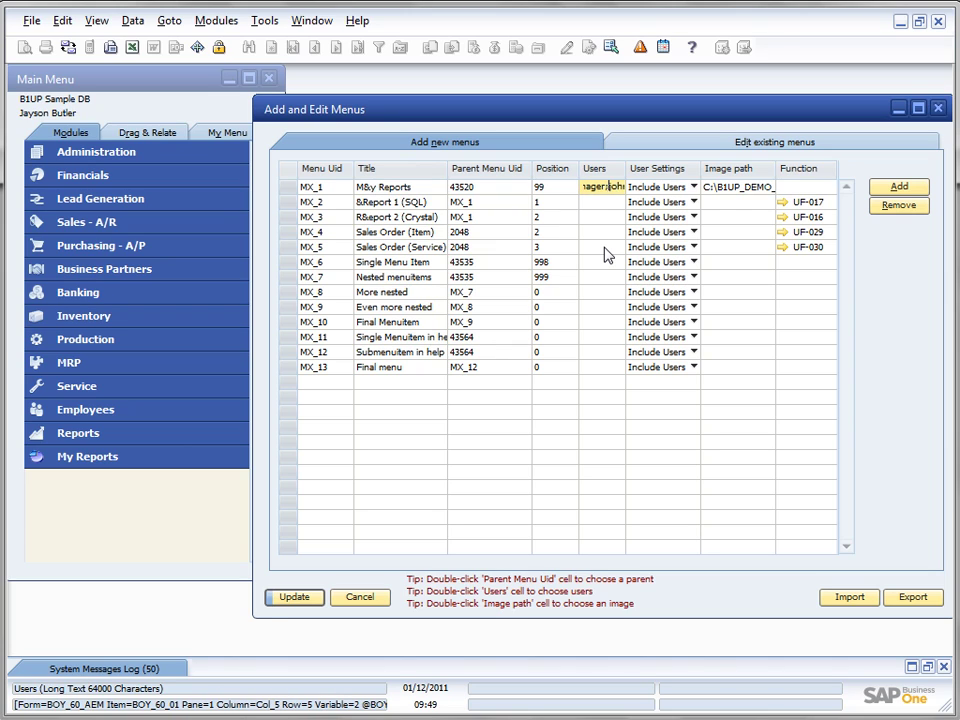
{"action": "key", "text": "shift+Home"}
{"action": "key", "text": "ctrl+c"}
{"action": "left_click", "coordinate": [596, 201]}
{"action": "key", "text": "ctrl+v"}
{"action": "left_click", "coordinate": [590, 218]}
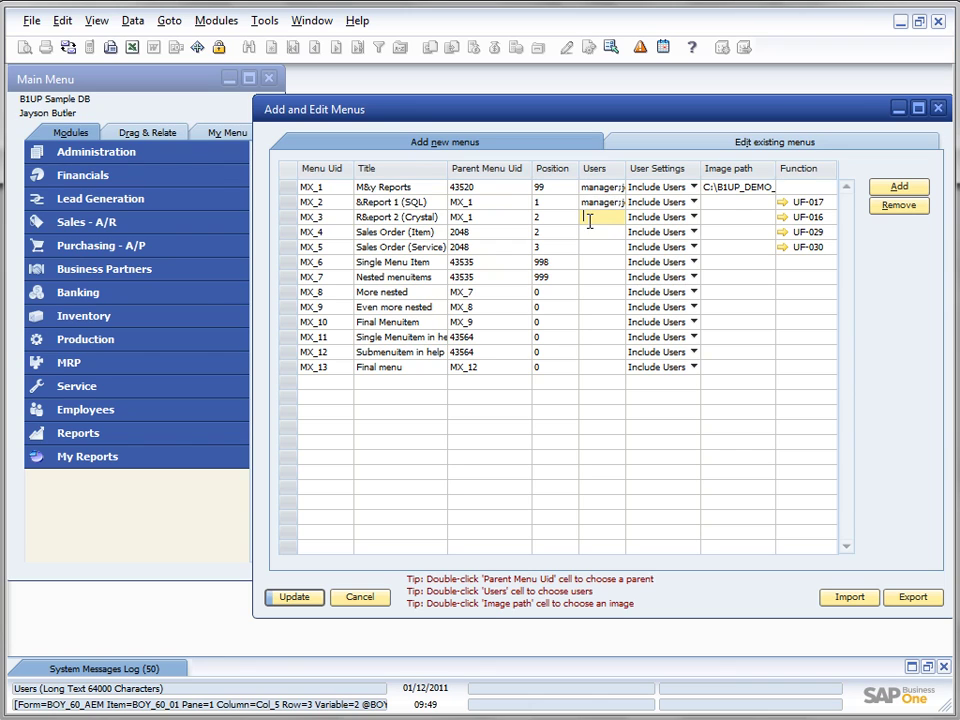
{"action": "key", "text": "ctrl+v"}
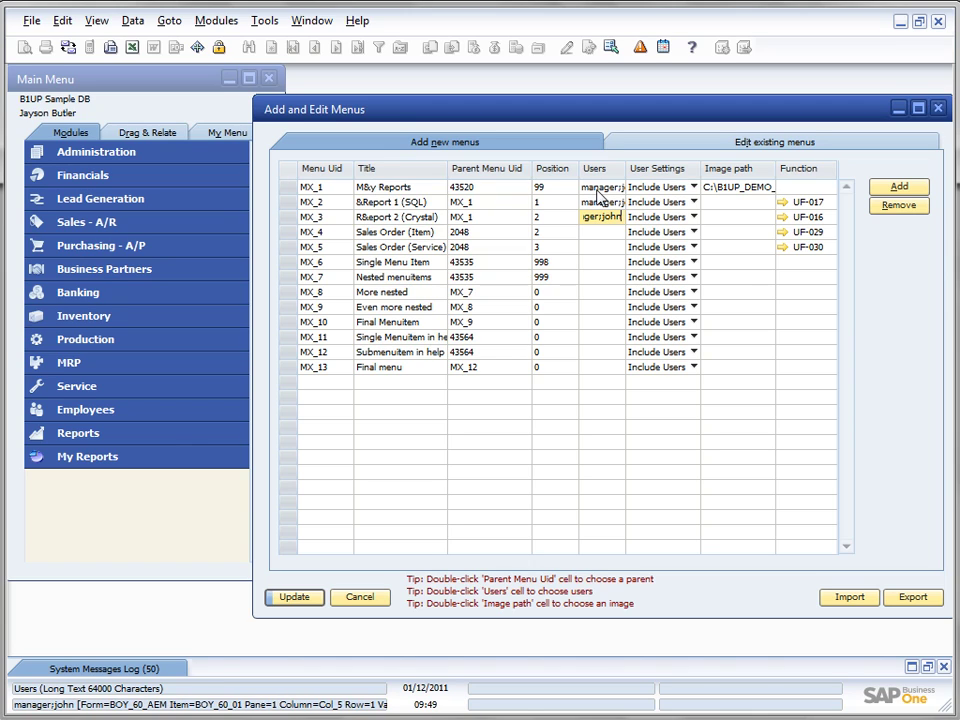
{"action": "left_click", "coordinate": [300, 600]}
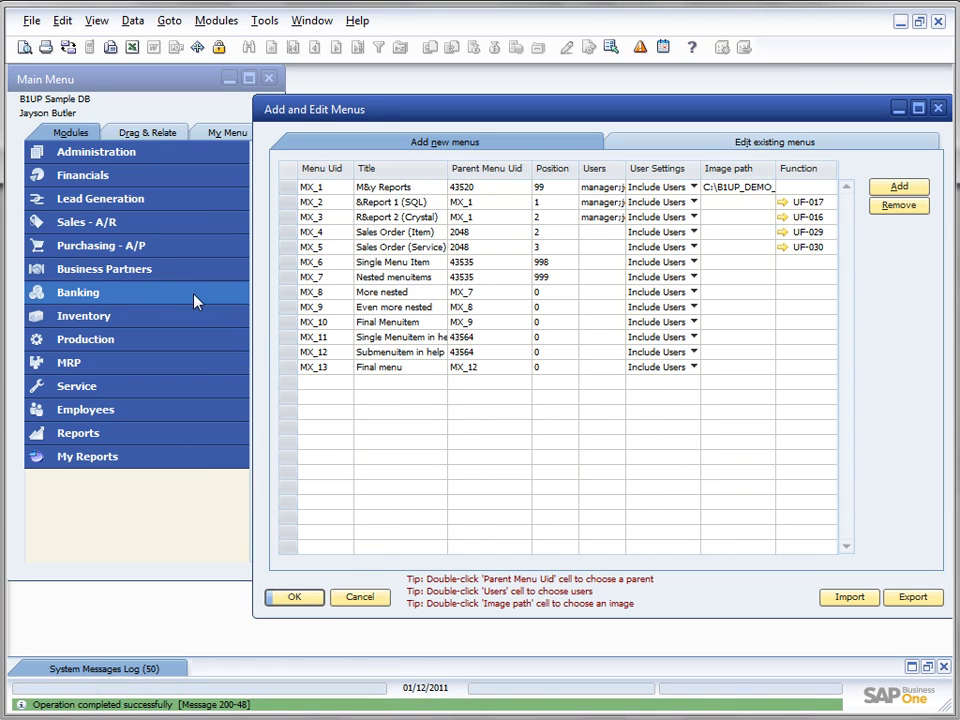
{"action": "left_click", "coordinate": [101, 466]}
{"action": "left_click", "coordinate": [101, 466]}
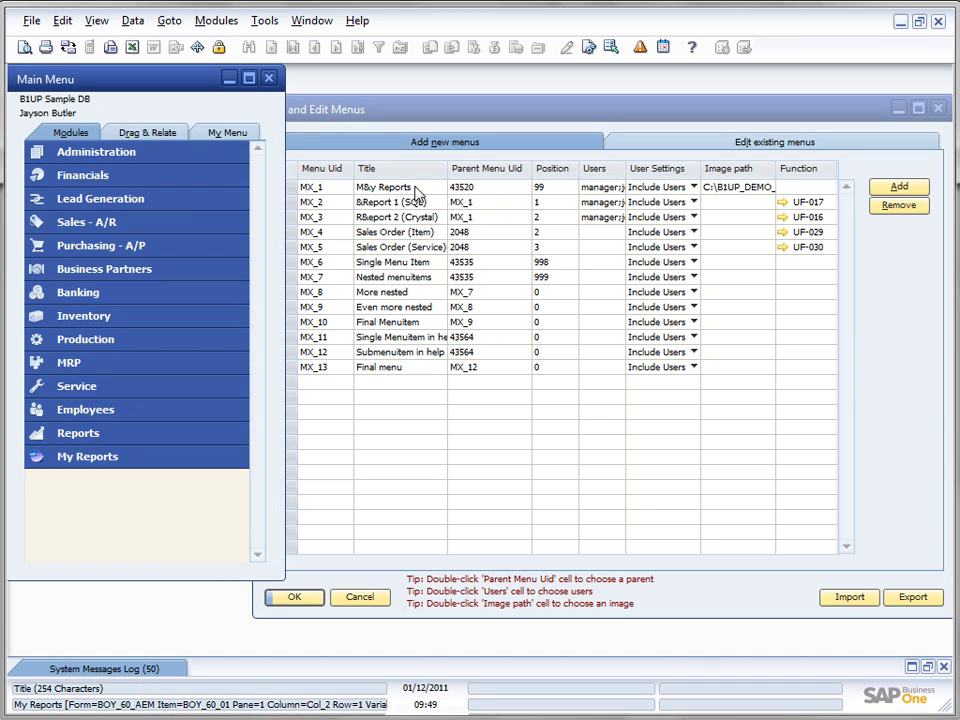
Step: Change the user settings of My Reports, Report 1 (SQL) and Report 2 (Crystal) to Exclude Users, and save the update
{"action": "left_click", "coordinate": [646, 189]}
{"action": "left_click", "coordinate": [648, 190]}
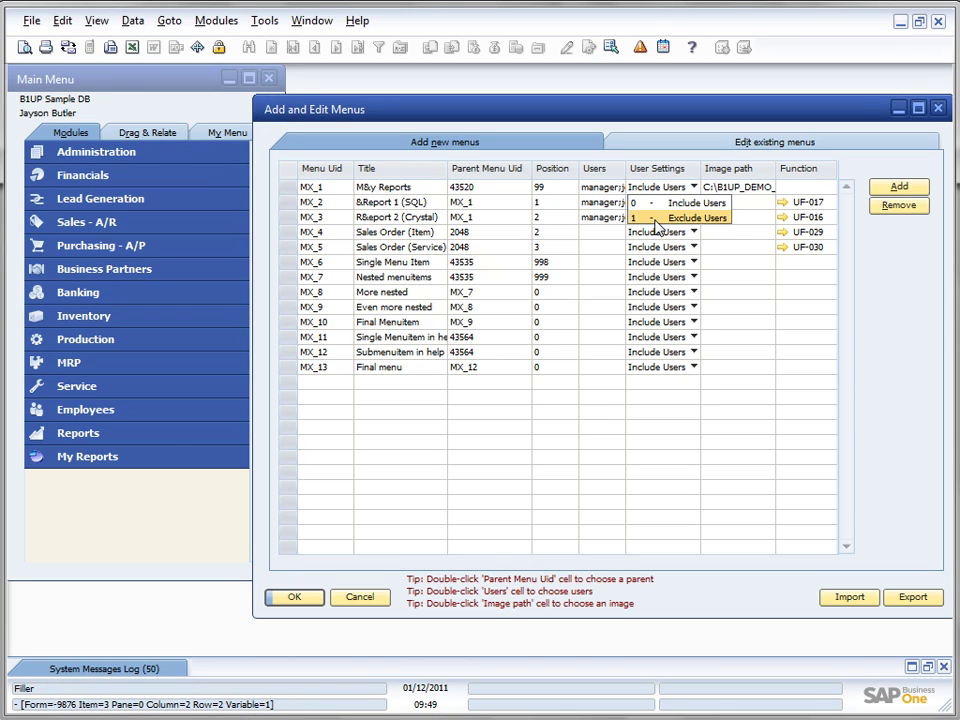
{"action": "left_click", "coordinate": [658, 217]}
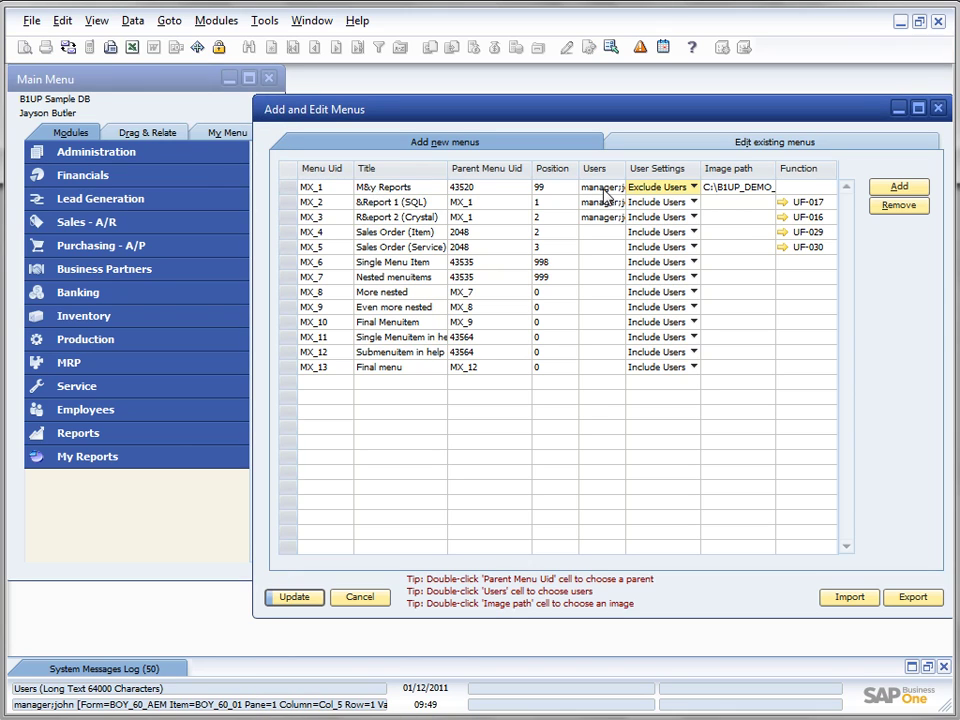
{"action": "left_click", "coordinate": [638, 216]}
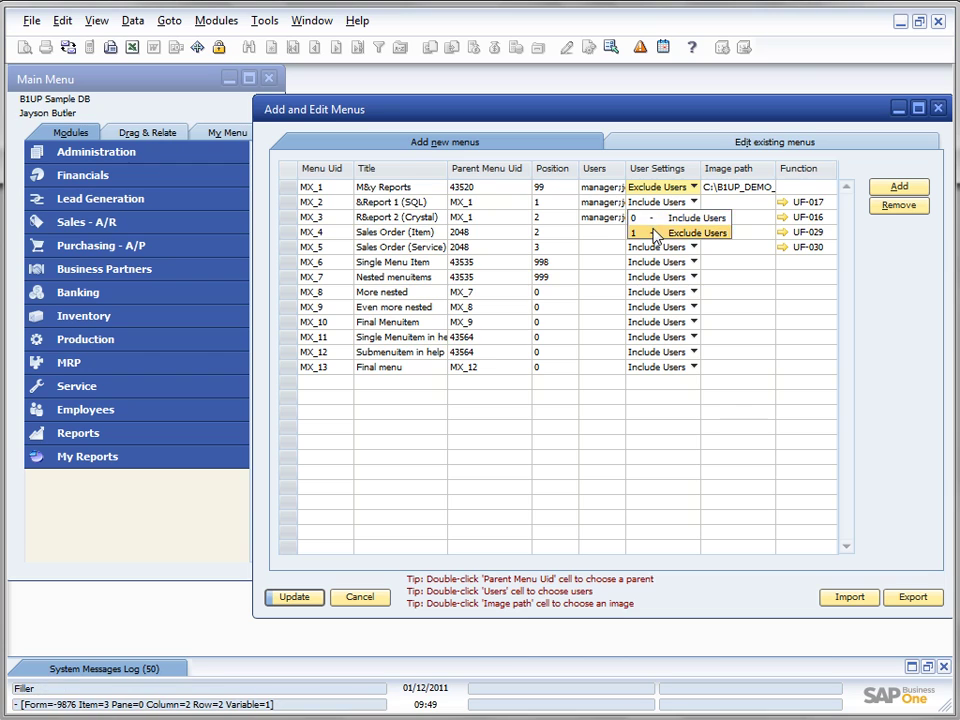
{"action": "left_click", "coordinate": [653, 230]}
{"action": "left_click", "coordinate": [645, 216]}
{"action": "left_click", "coordinate": [650, 247]}
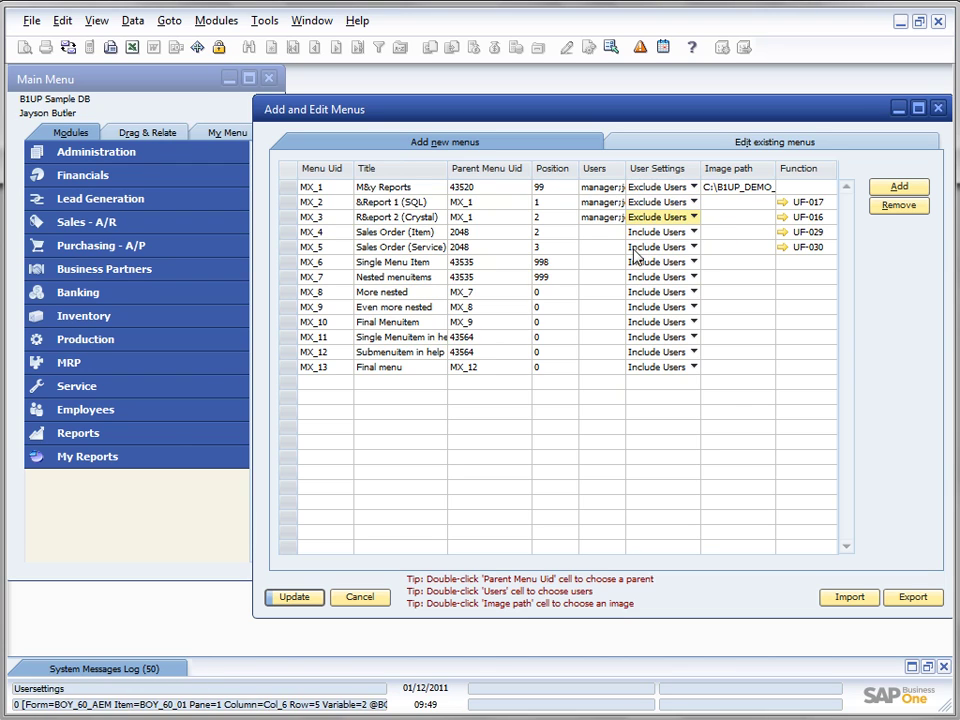
{"action": "left_click", "coordinate": [291, 597]}
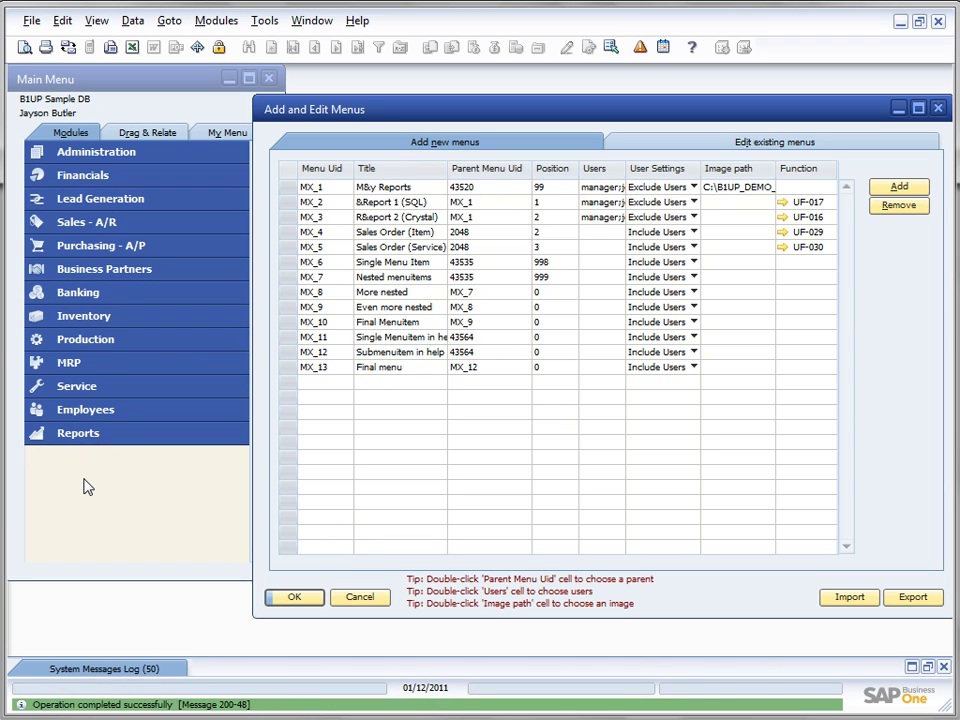
Step: Set the user settings of My Reports and its two reports back to Include Users
{"action": "left_click", "coordinate": [604, 217]}
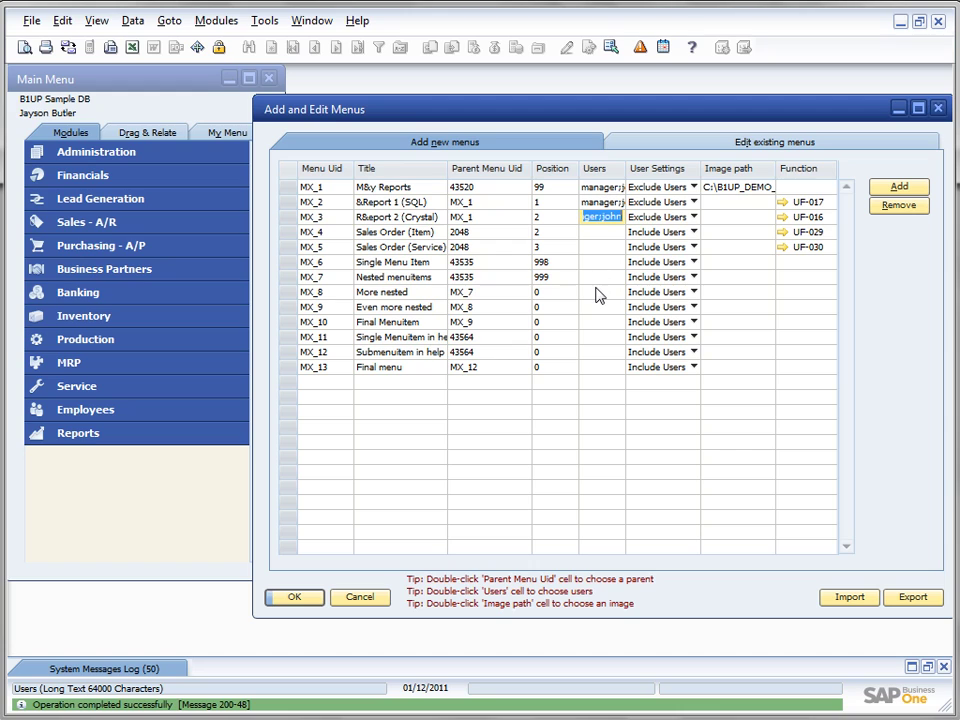
{"action": "left_click", "coordinate": [632, 231]}
{"action": "left_click", "coordinate": [655, 233]}
{"action": "left_click", "coordinate": [662, 217]}
{"action": "left_click", "coordinate": [662, 217]}
{"action": "left_click", "coordinate": [658, 187]}
{"action": "left_click", "coordinate": [653, 203]}
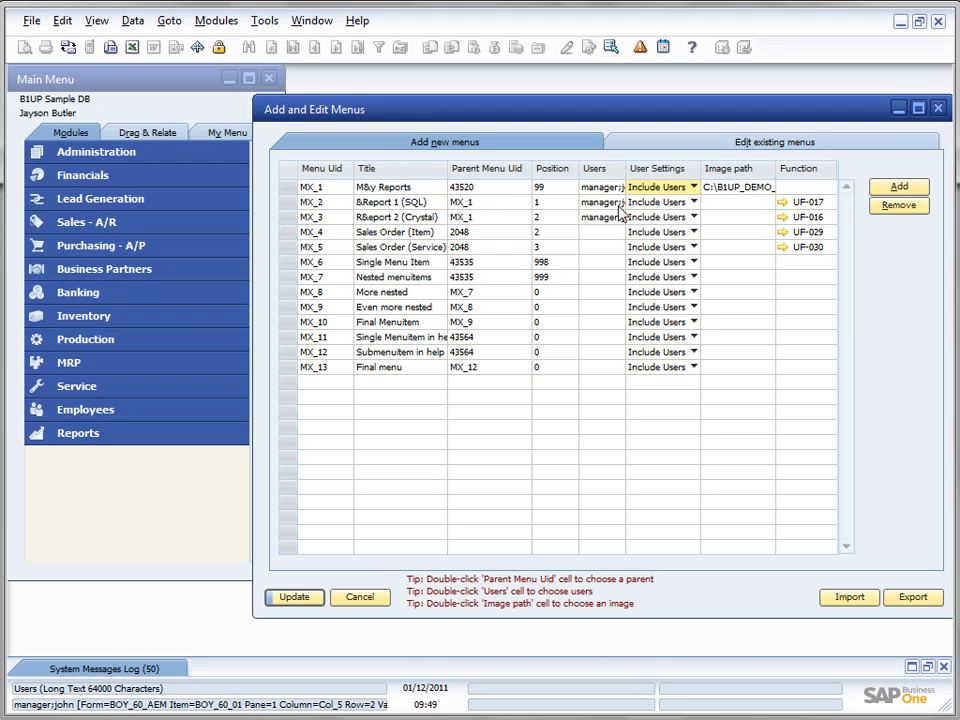
Step: Clear the assigned users of My Reports, Report 1 (SQL) and Report 2 (Crystal), and save the update
{"action": "left_click", "coordinate": [590, 218]}
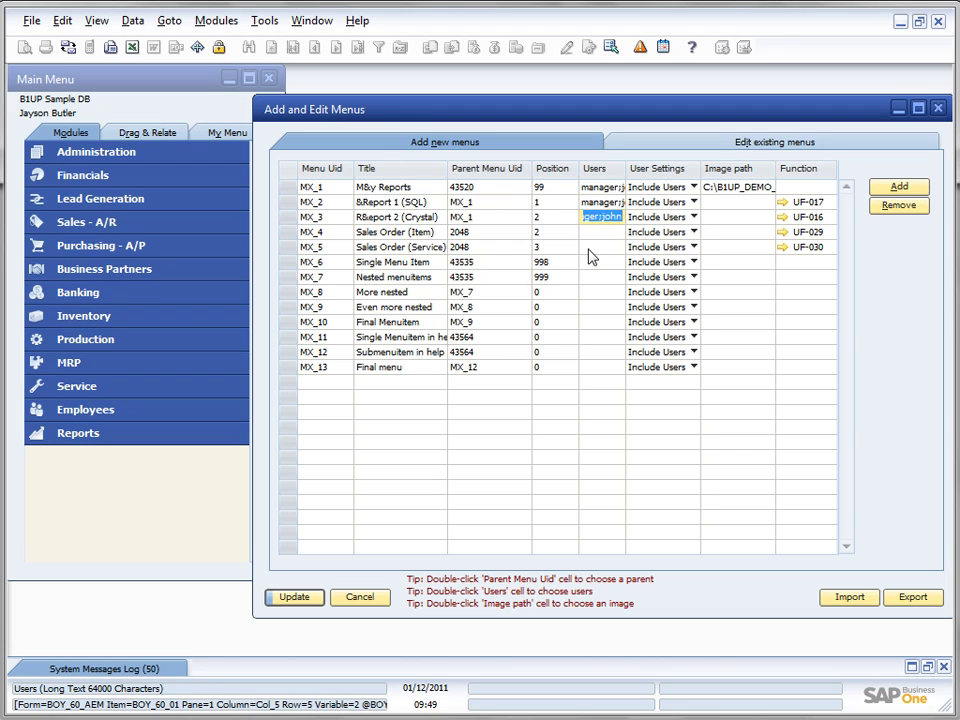
{"action": "key", "text": "Delete"}
{"action": "left_click", "coordinate": [589, 202]}
{"action": "key", "text": "Delete"}
{"action": "left_click", "coordinate": [590, 188]}
{"action": "key", "text": "Delete"}
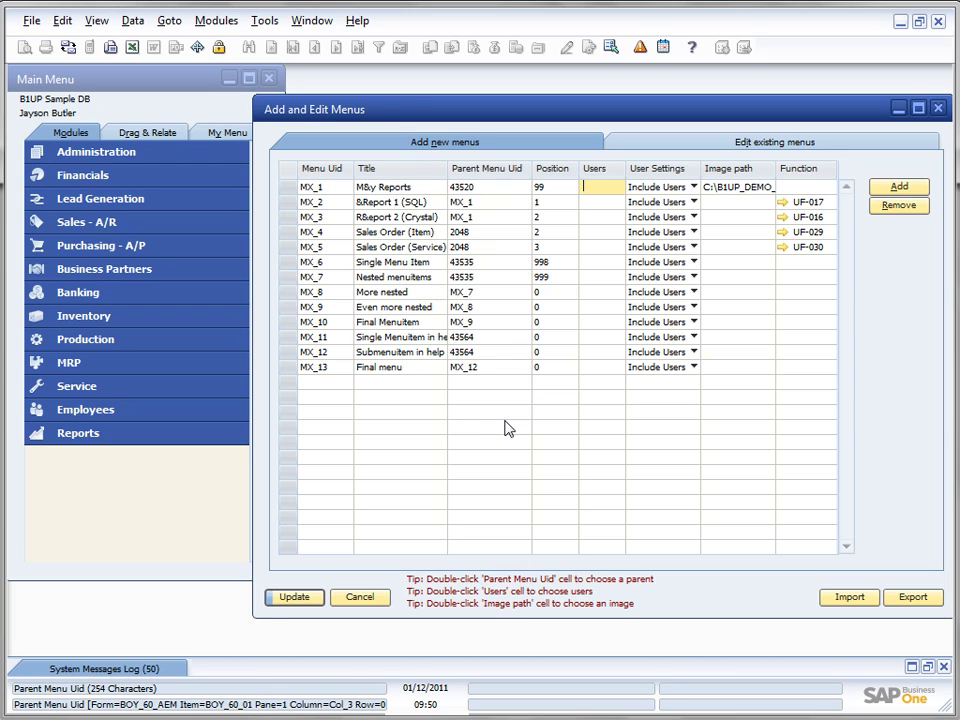
{"action": "left_click", "coordinate": [316, 603]}
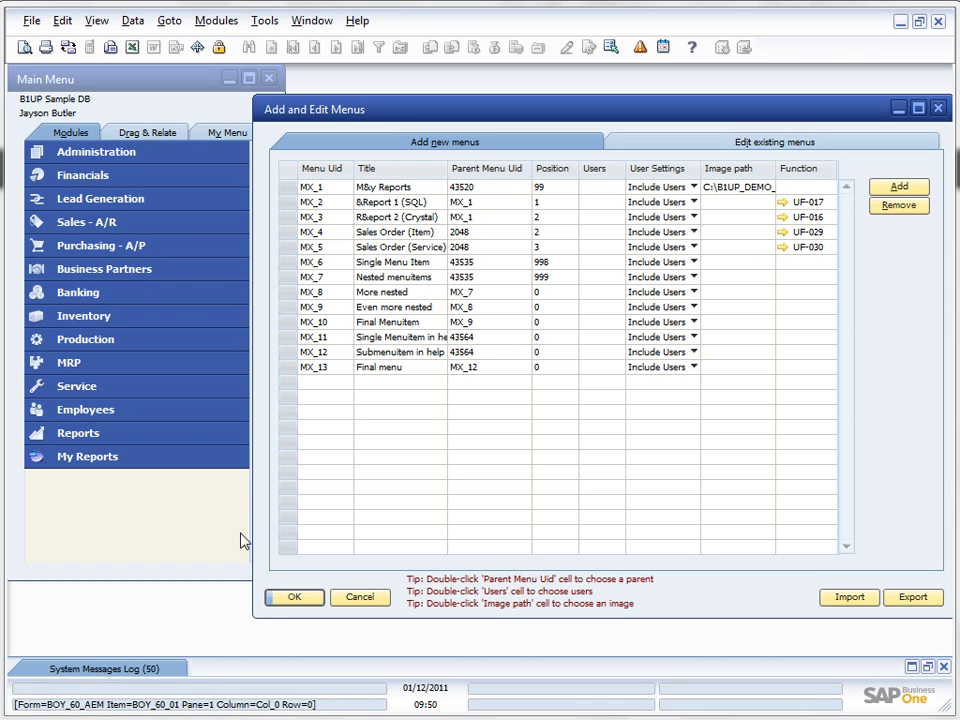
Step: Expand My Reports in the Main Menu to examine its icon, and read its full image path through to the file name
{"action": "left_click", "coordinate": [87, 461]}
{"action": "left_click", "coordinate": [58, 463]}
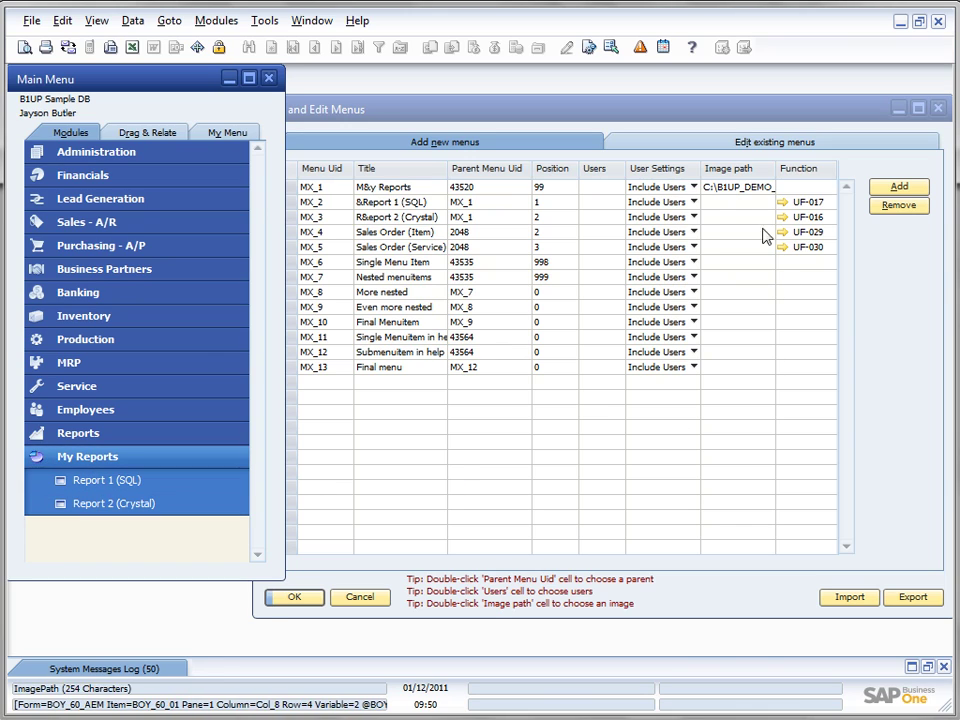
{"action": "left_click", "coordinate": [704, 188]}
{"action": "left_click", "coordinate": [713, 187]}
{"action": "key", "text": "Home"}
{"action": "key", "text": "Right"}
{"action": "key", "text": "Right"}
{"action": "key", "text": "Right"}
{"action": "key", "text": "Right"}
{"action": "key", "text": "Right"}
{"action": "key", "text": "Right"}
{"action": "key", "text": "Right"}
{"action": "key", "text": "Right"}
{"action": "key", "text": "Right"}
{"action": "key", "text": "Right"}
{"action": "key", "text": "Right"}
{"action": "key", "text": "Right"}
{"action": "key", "text": "Right"}
{"action": "key", "text": "Right"}
{"action": "key", "text": "Right"}
{"action": "key", "text": "Right"}
{"action": "key", "text": "Right"}
{"action": "key", "text": "Right"}
{"action": "key", "text": "Right"}
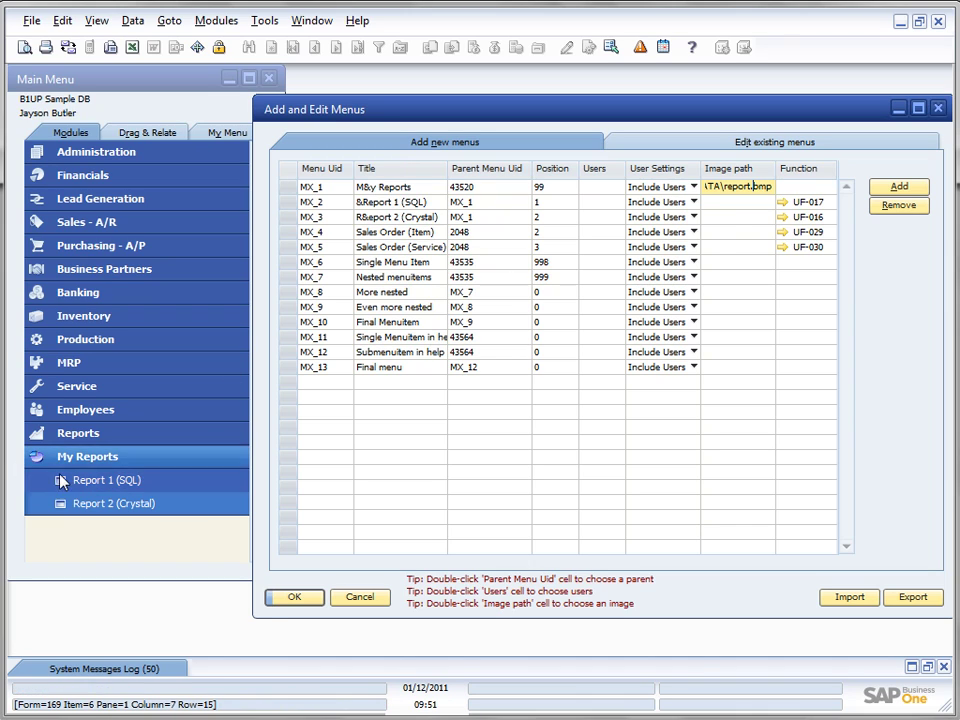
Step: Open the help topic on the Add new menus tab and read the supported image formats and required pixel size
{"action": "key", "text": "End"}
{"action": "key", "text": "Home"}
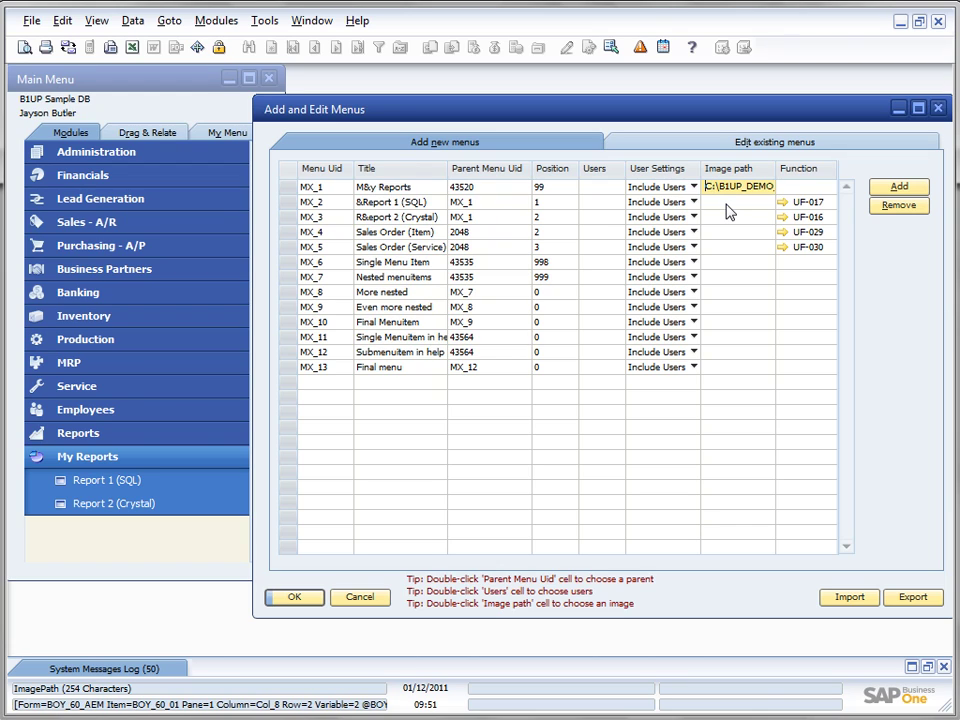
{"action": "key", "text": "F1"}
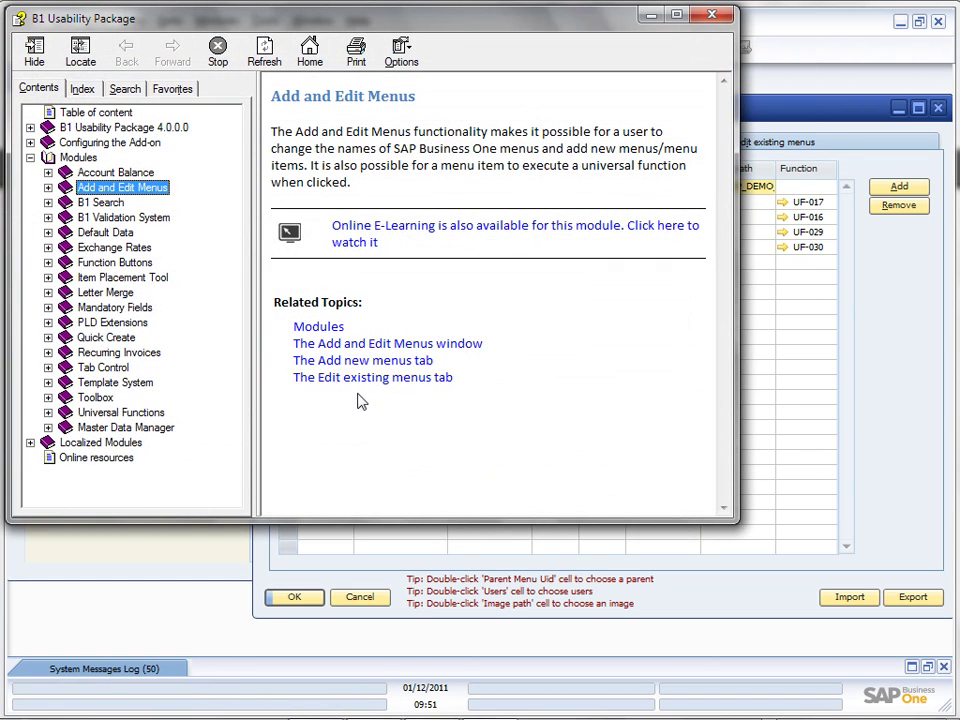
{"action": "left_click", "coordinate": [335, 362]}
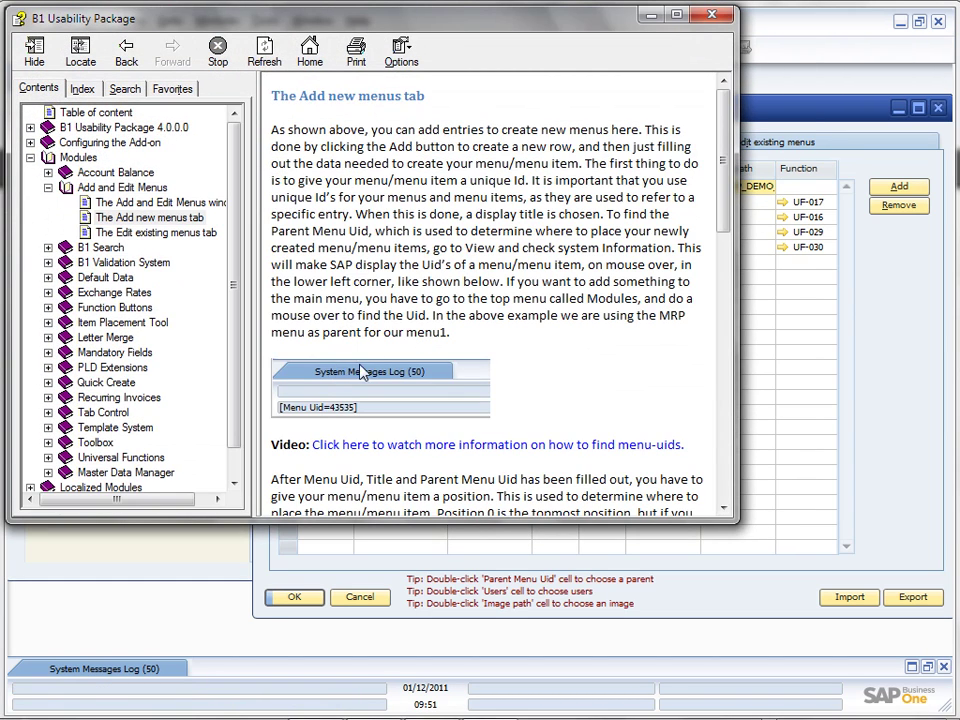
{"action": "scroll", "coordinate": [450, 313], "scroll_direction": "down", "scroll_amount": 10}
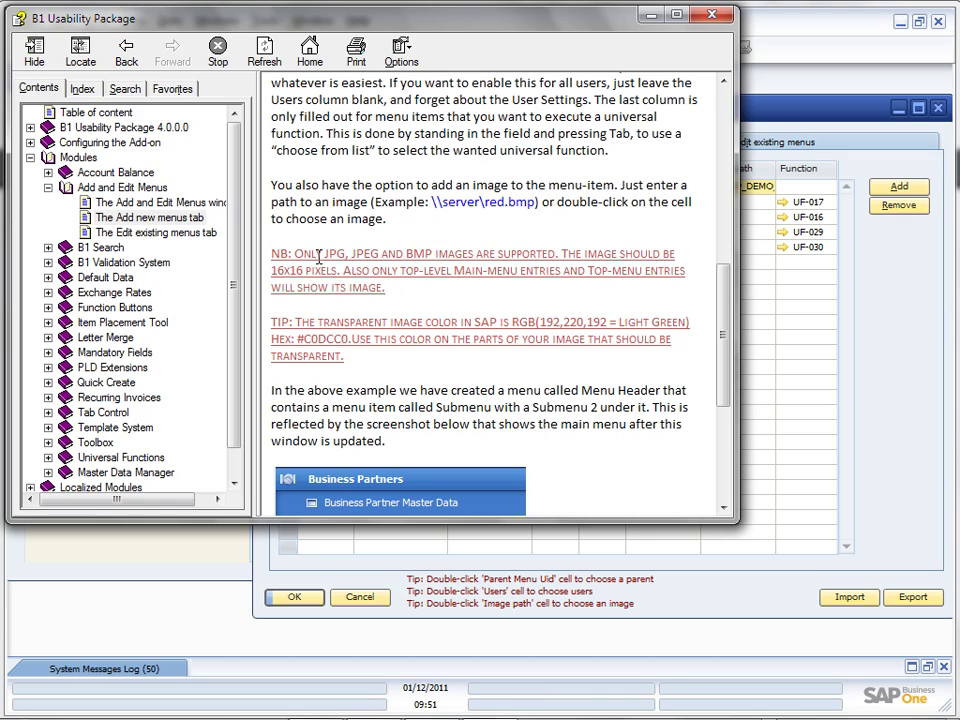
{"action": "left_click_drag", "start_coordinate": [322, 257], "coordinate": [421, 262]}
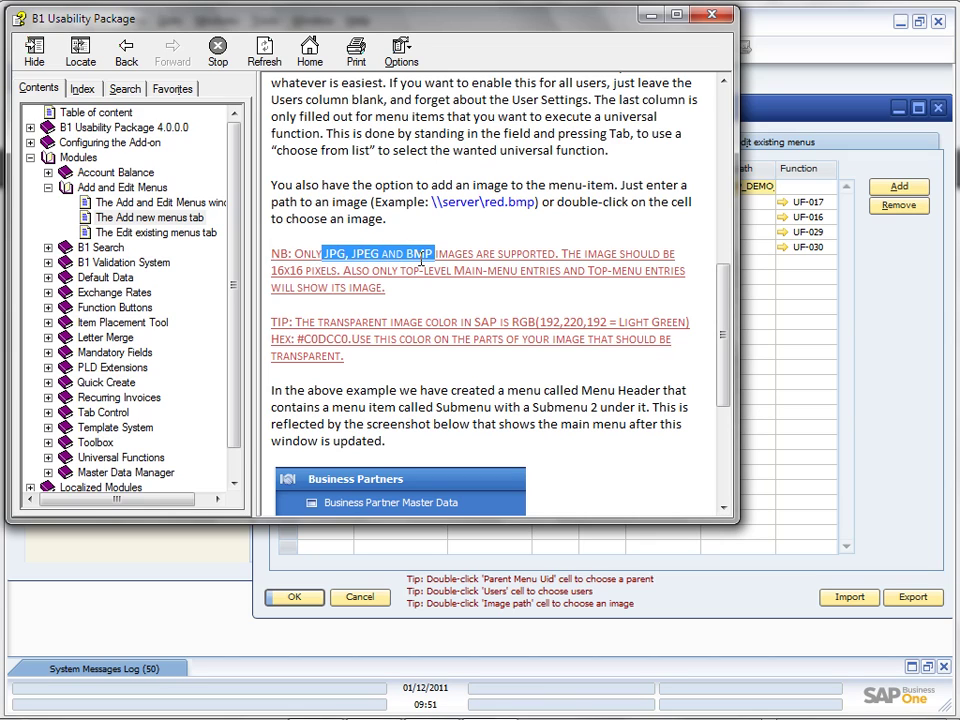
{"action": "left_click", "coordinate": [274, 270]}
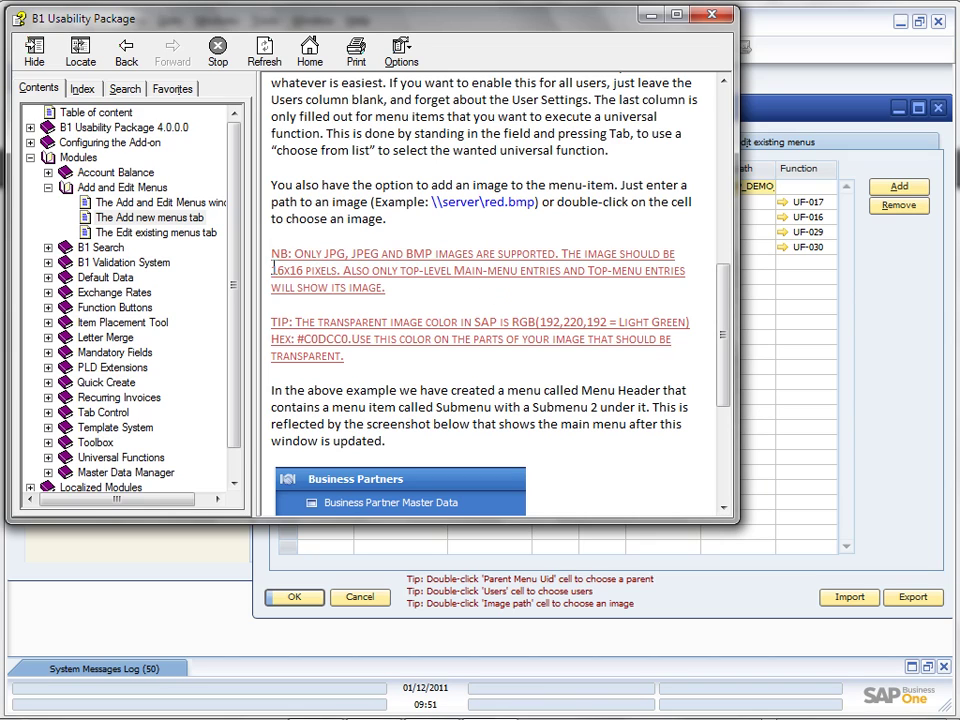
{"action": "left_click_drag", "start_coordinate": [274, 270], "coordinate": [322, 272]}
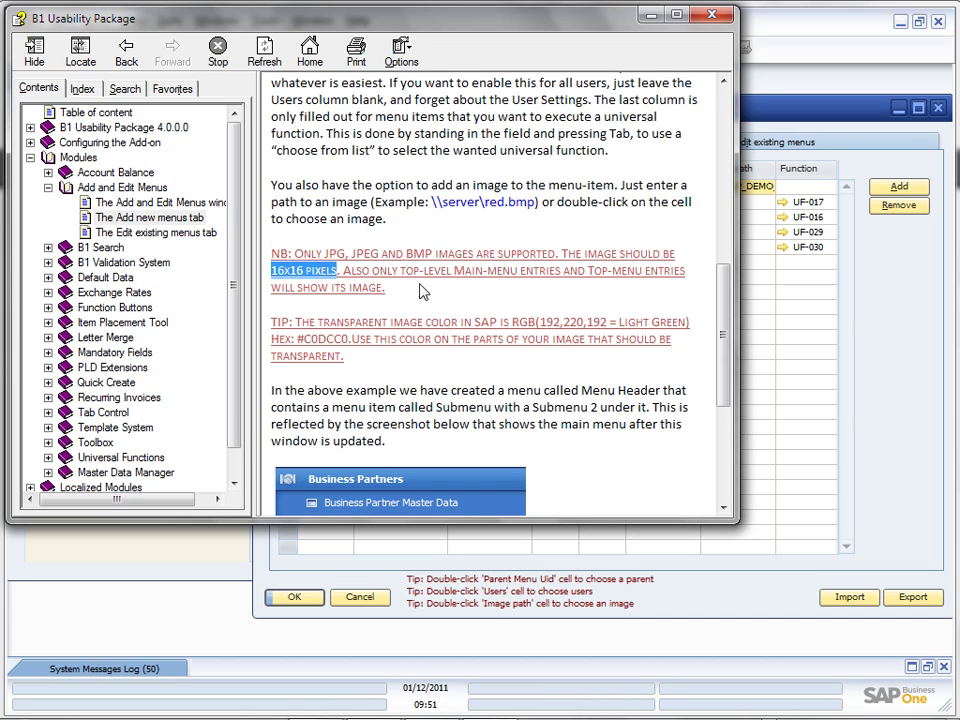
{"action": "left_click", "coordinate": [449, 294]}
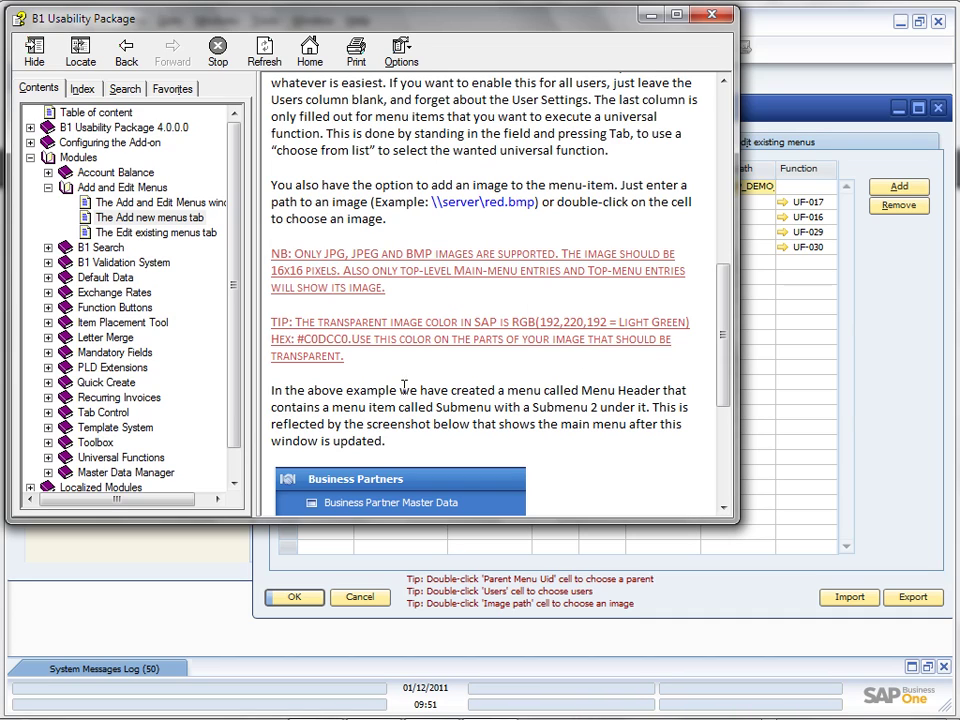
Step: Read the help tip on SAP's transparent image color, and minimize the help window
{"action": "left_click_drag", "start_coordinate": [280, 322], "coordinate": [500, 325]}
{"action": "left_click", "coordinate": [500, 325]}
{"action": "left_click_drag", "start_coordinate": [513, 322], "coordinate": [669, 322]}
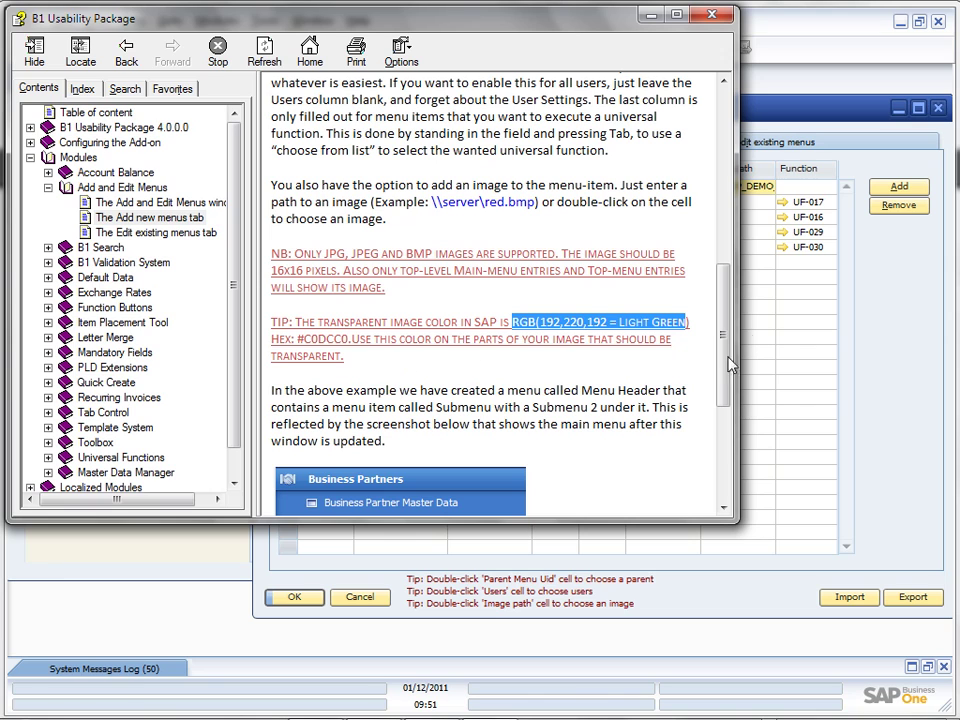
{"action": "left_click", "coordinate": [651, 17]}
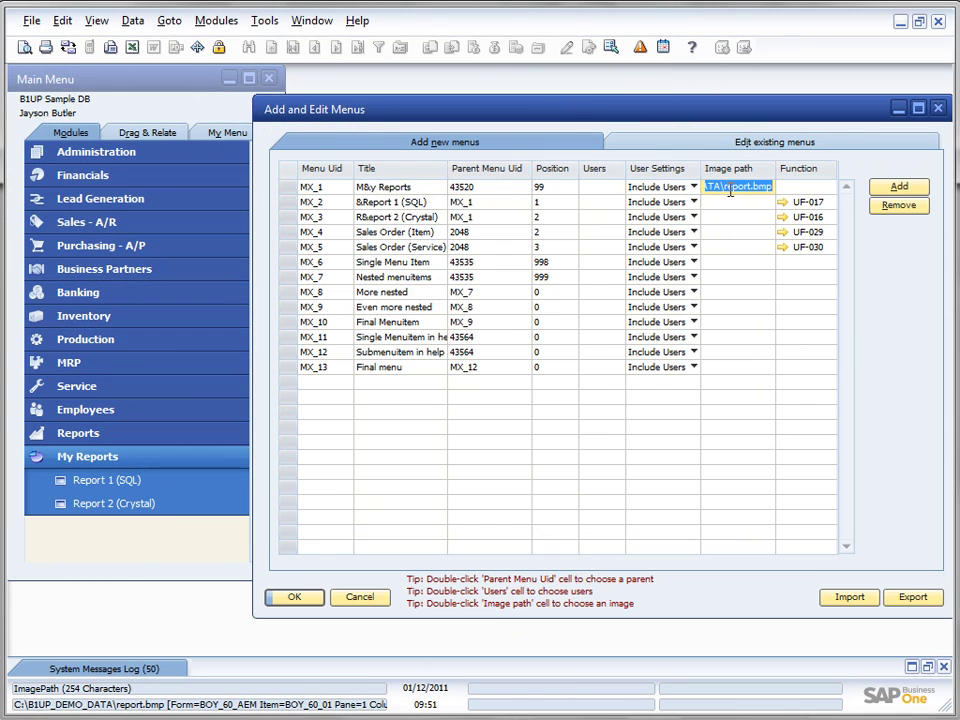
Step: Change the image file of My Reports to report_org.bmp and save the update
{"action": "type", "text": "_c"}
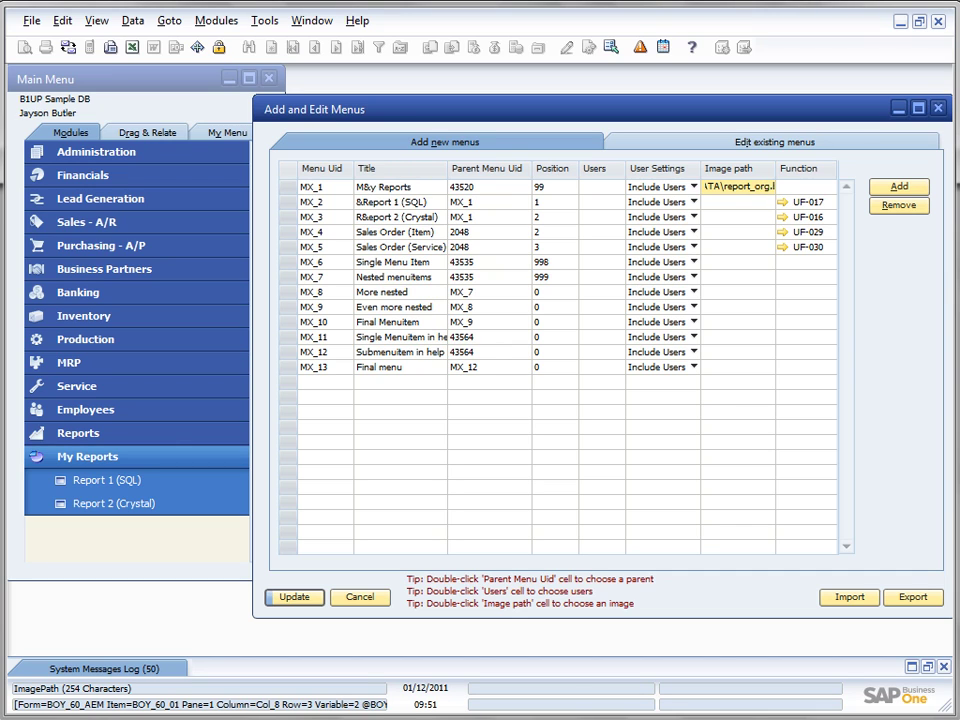
{"action": "left_click", "coordinate": [303, 597]}
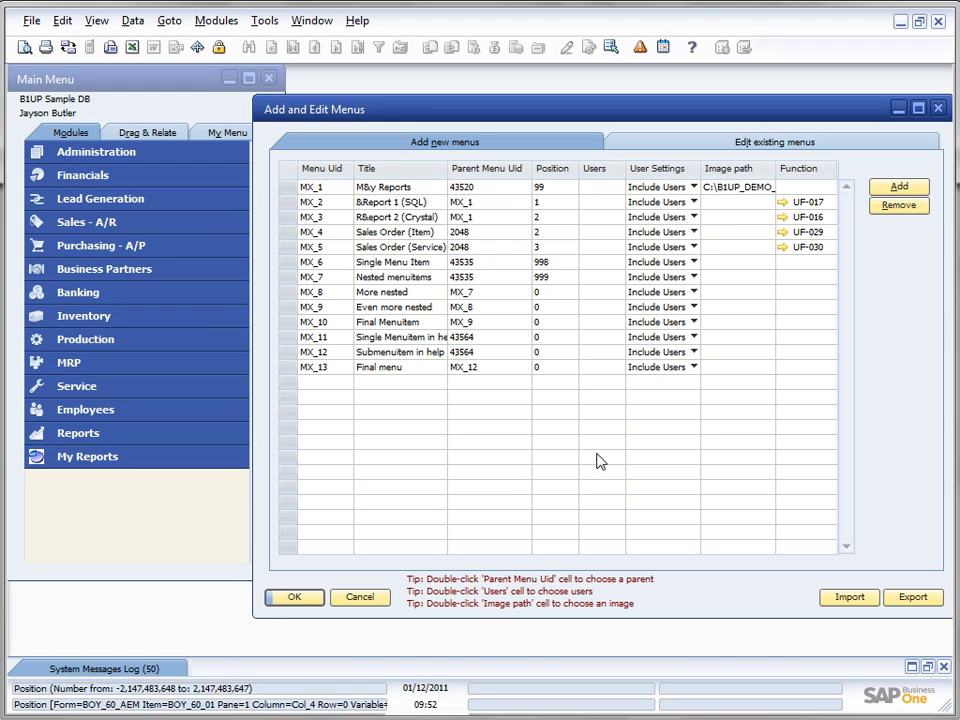
Step: Restore the image file of My Reports to report.bmp and save the update
{"action": "left_click", "coordinate": [750, 189]}
{"action": "left_click", "coordinate": [740, 187]}
{"action": "key", "text": "Delete"}
{"action": "key", "text": "Delete"}
{"action": "key", "text": "Delete"}
{"action": "key", "text": "Delete"}
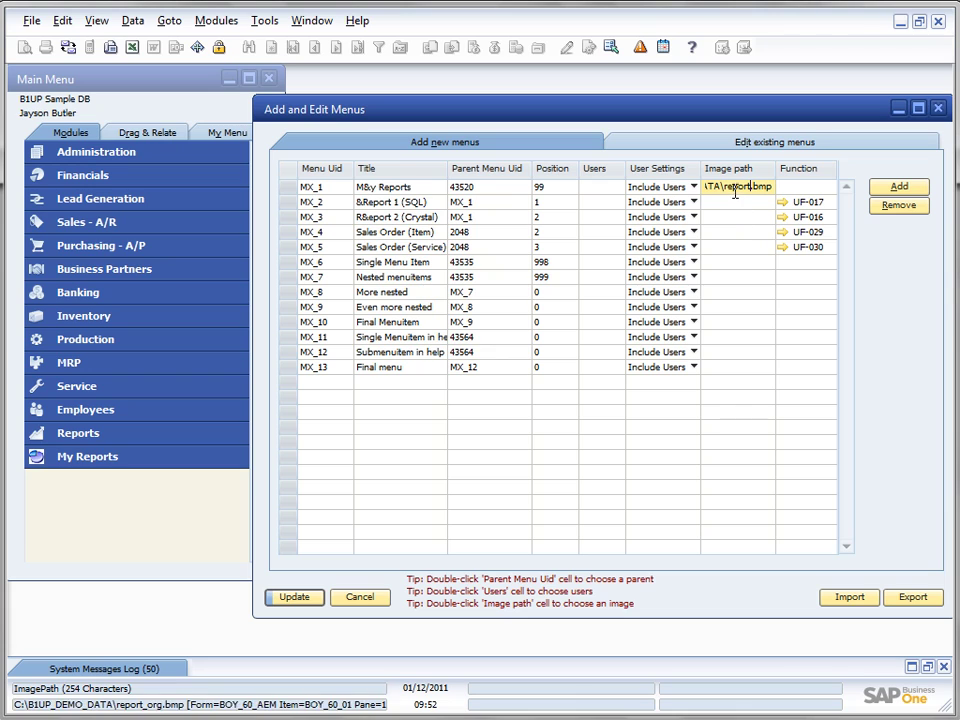
{"action": "key", "text": "Return"}
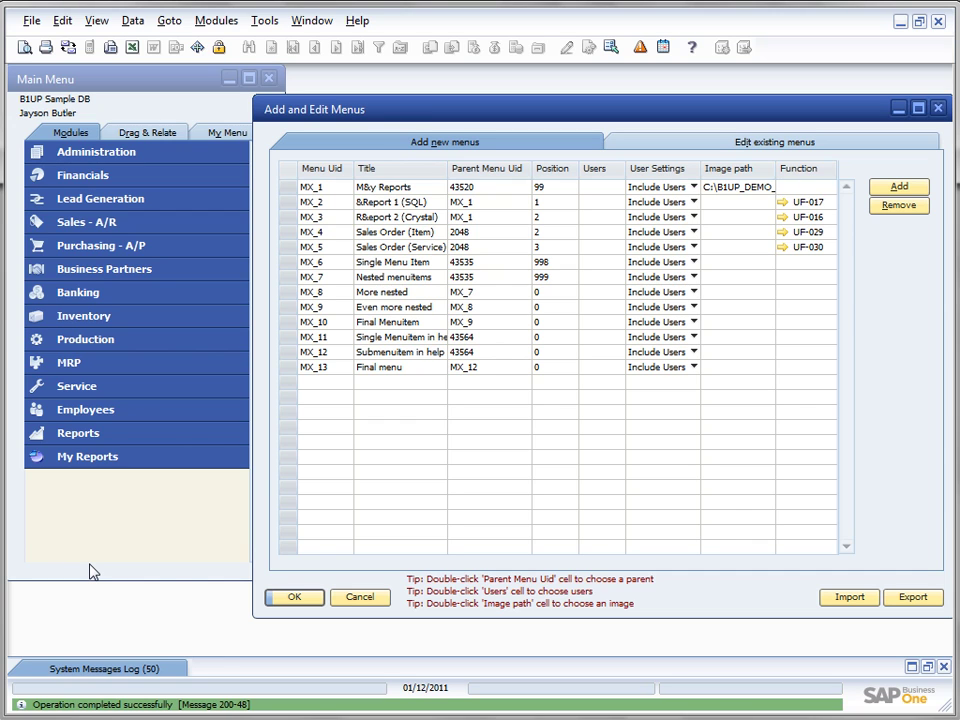
Step: Open report.bmp in Paint.NET to examine its background color, and switch back to SAP Business One
{"action": "key", "text": "super"}
{"action": "type", "text": "pain"}
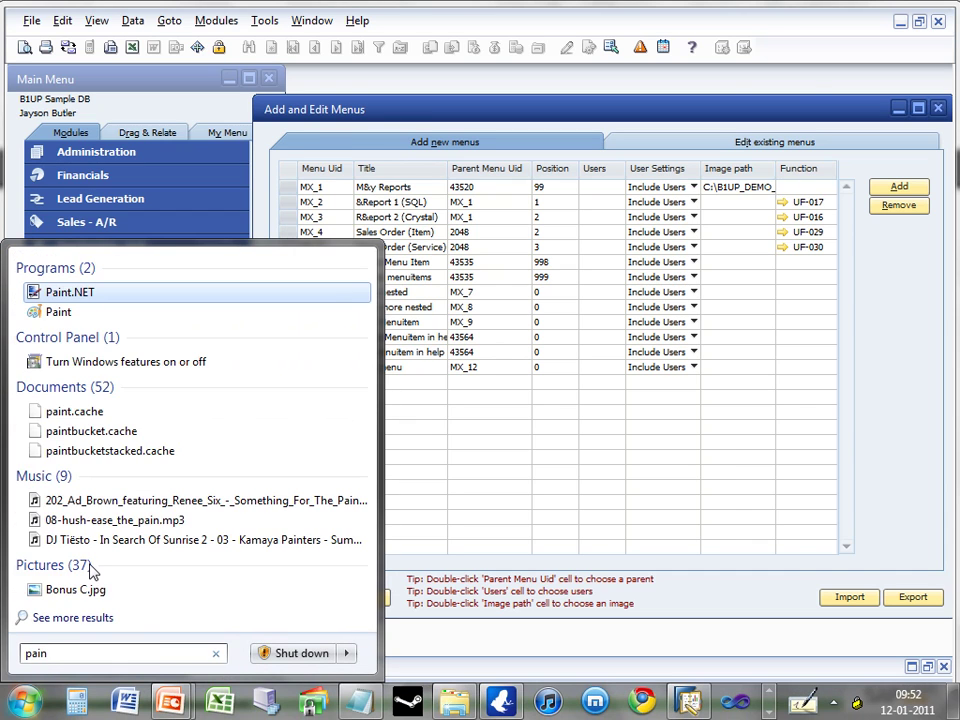
{"action": "key", "text": "Return"}
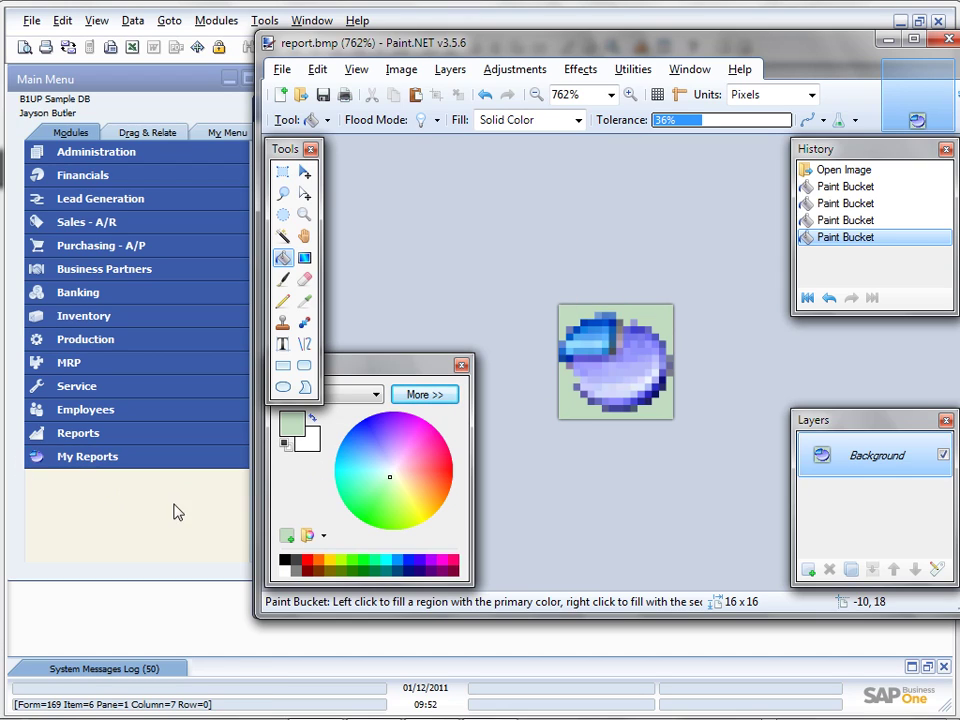
{"action": "left_click", "coordinate": [167, 536]}
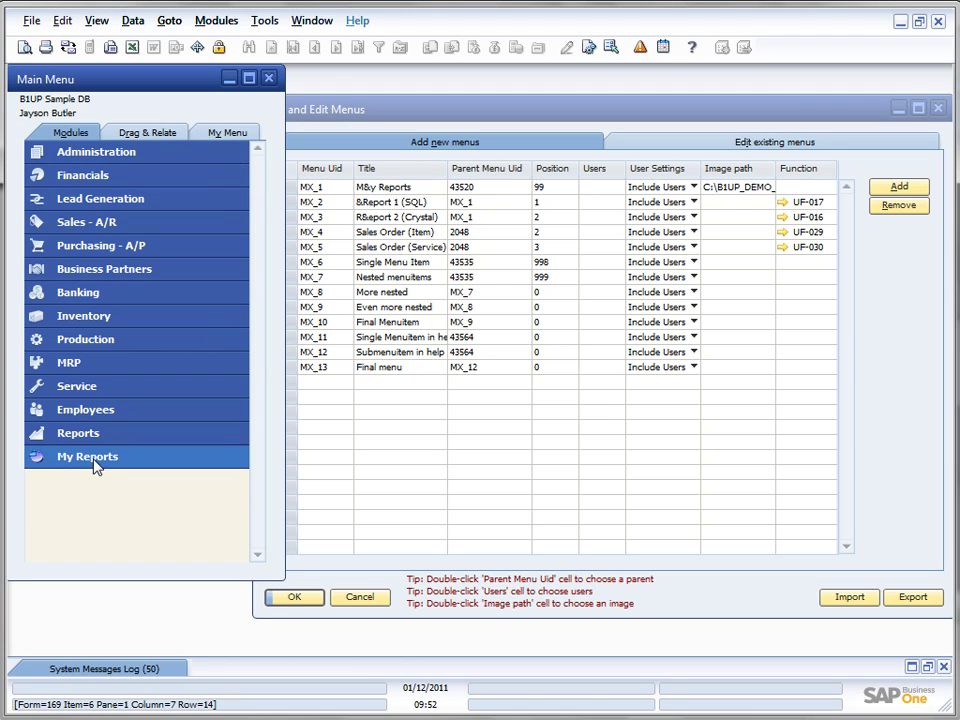
Step: Examine the icon of My Reports among the entries of the top-level Modules menu
{"action": "left_click", "coordinate": [213, 22]}
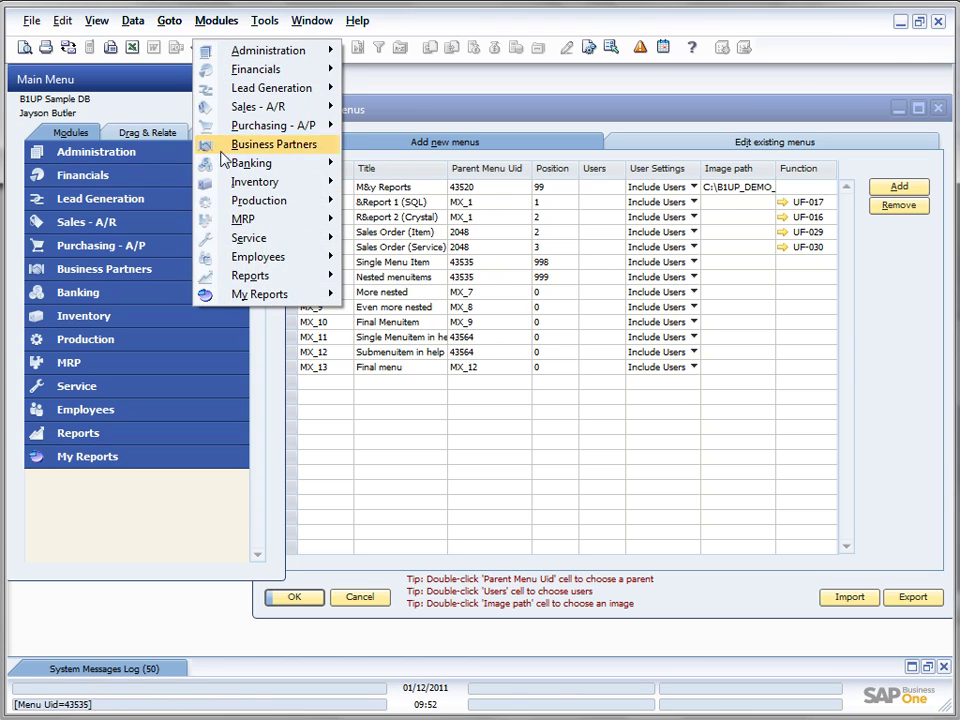
{"action": "mouse_move", "coordinate": [218, 300]}
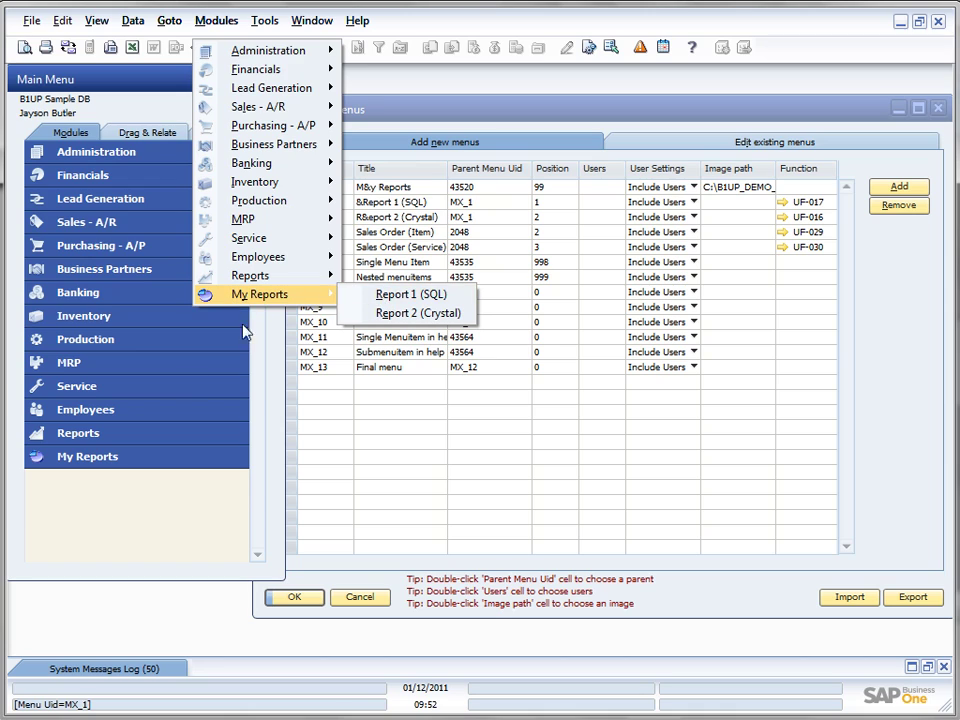
{"action": "left_click", "coordinate": [117, 485]}
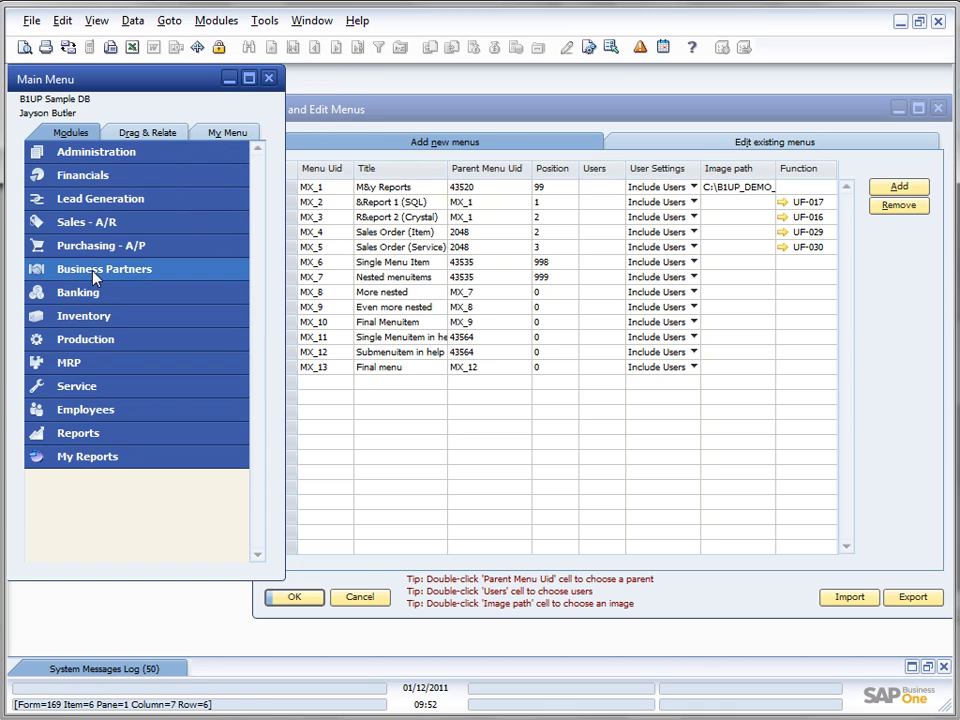
Step: Set the parent menu of My Reports to Business Partners (43535) and save the update
{"action": "left_click", "coordinate": [465, 202]}
{"action": "double_click", "coordinate": [476, 187]}
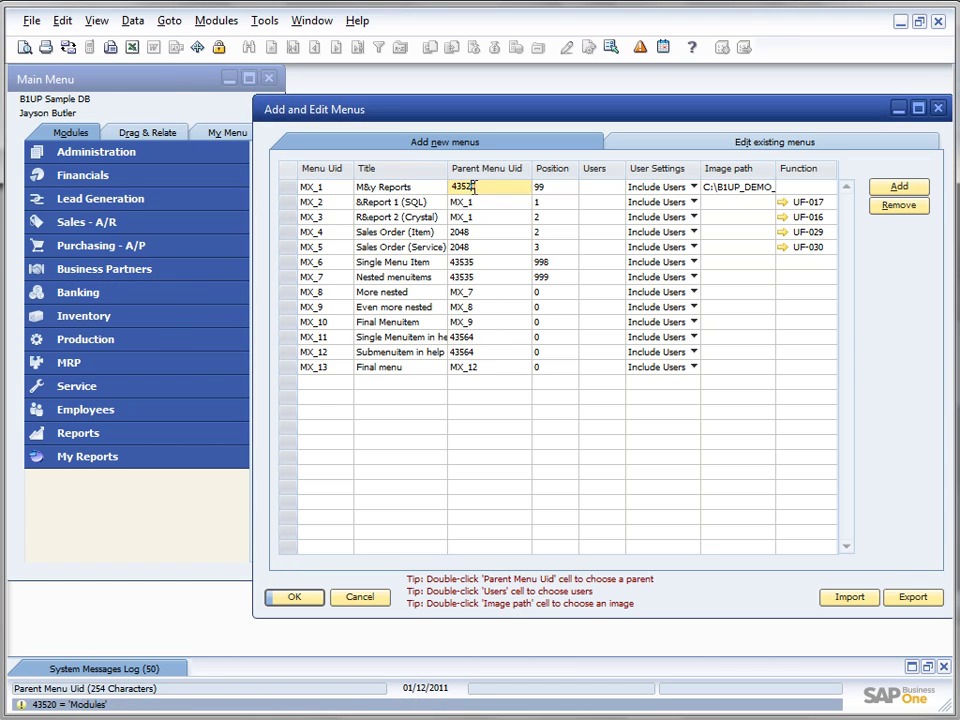
{"action": "left_click", "coordinate": [553, 443]}
{"action": "left_click", "coordinate": [400, 636]}
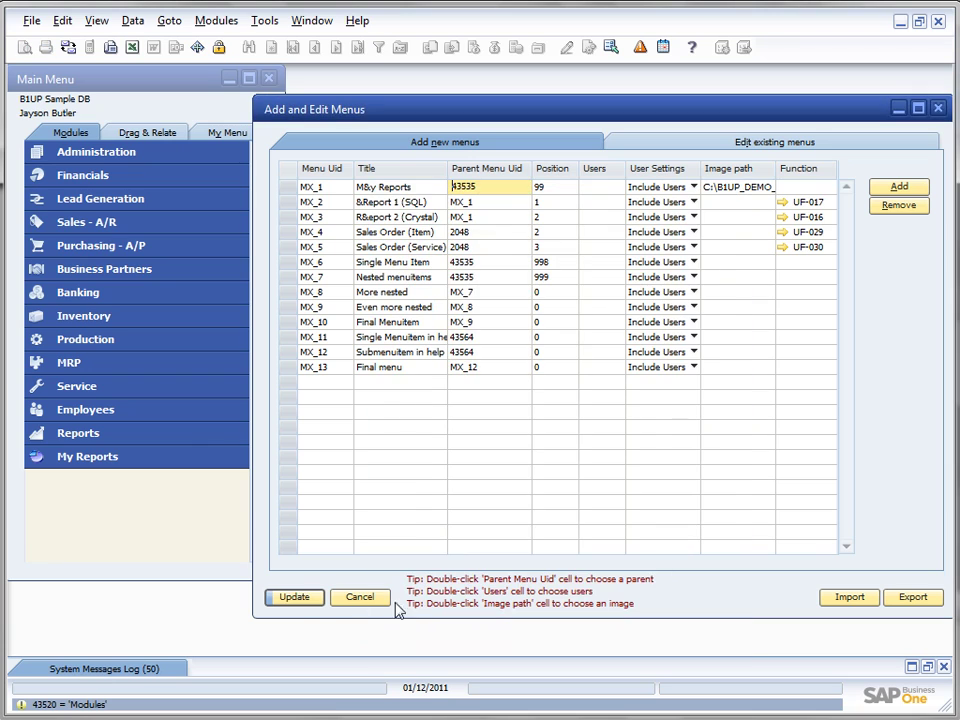
{"action": "left_click", "coordinate": [292, 597]}
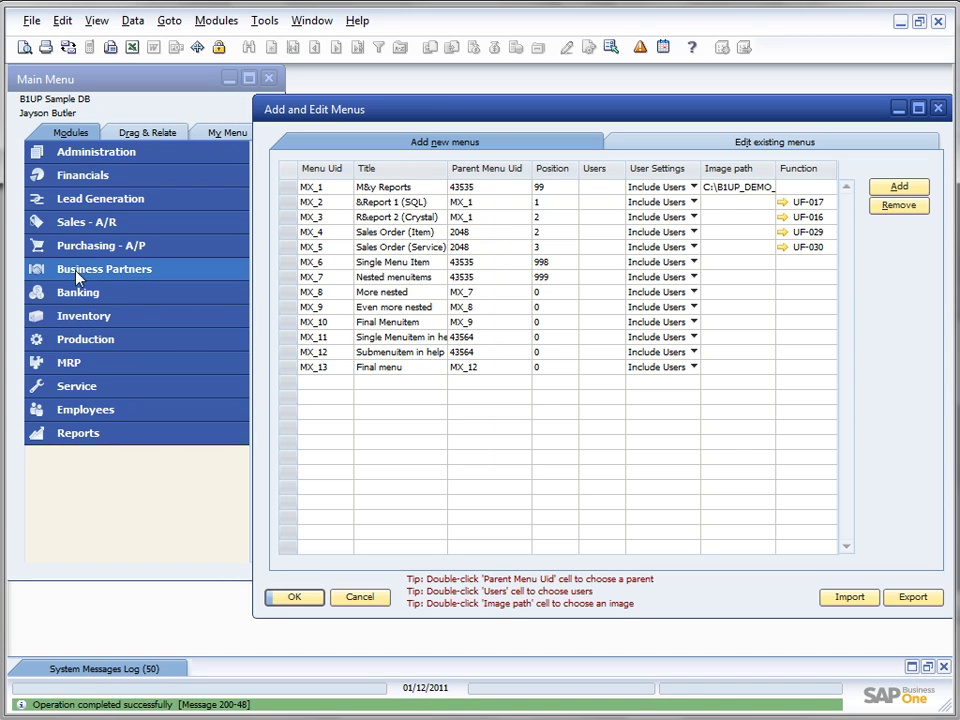
Step: Expand Business Partners in the Main Menu and examine the icon and reports of its nested My Reports entry
{"action": "left_click", "coordinate": [75, 270]}
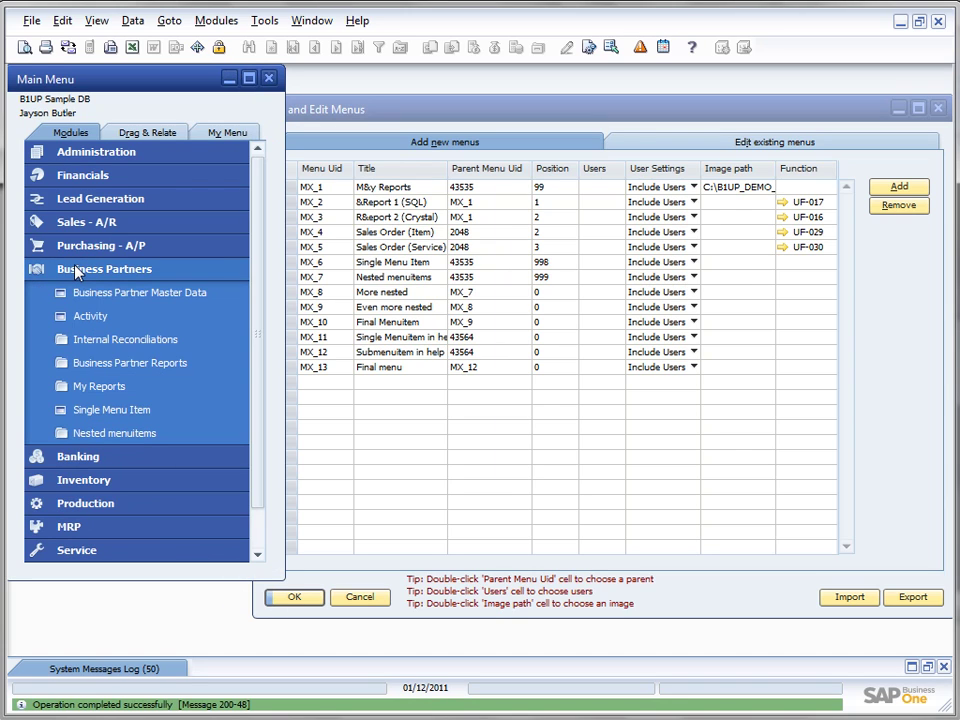
{"action": "left_click", "coordinate": [65, 393]}
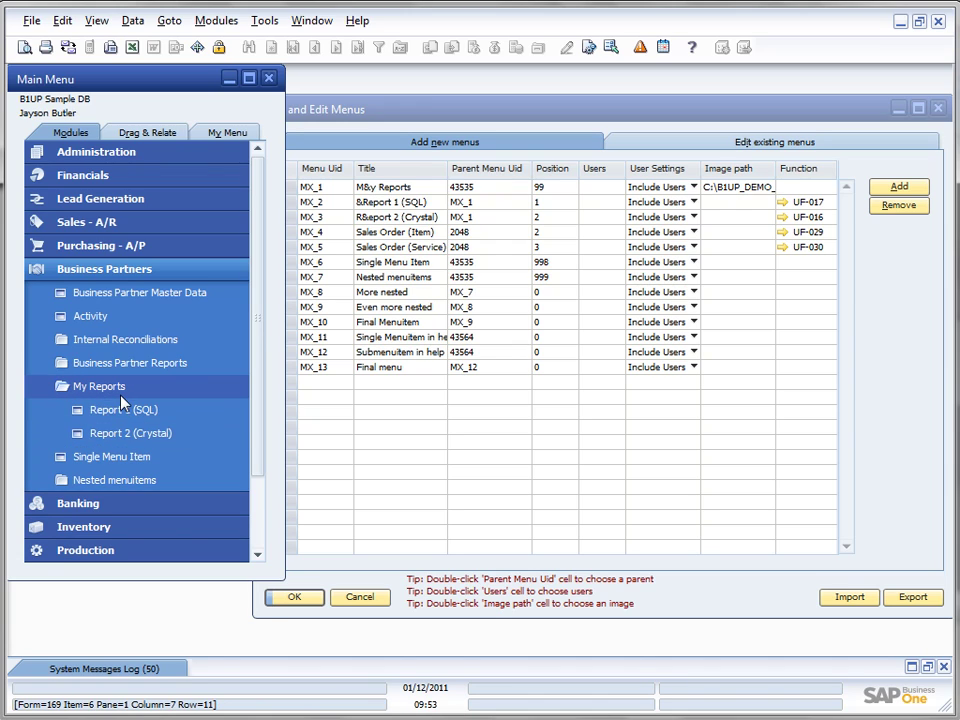
{"action": "left_click", "coordinate": [115, 391]}
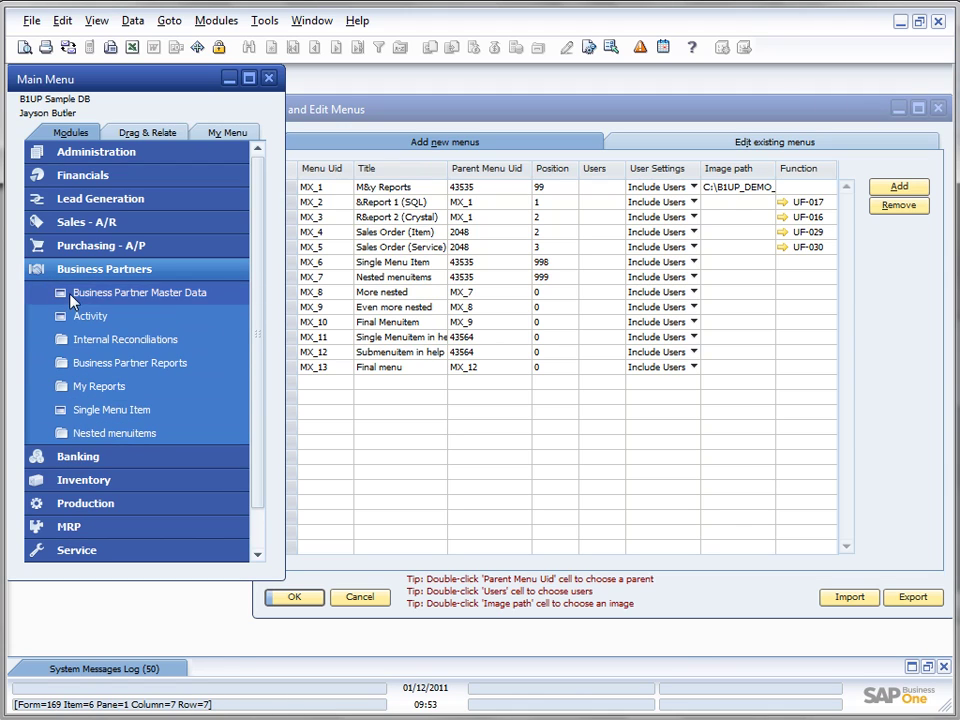
Step: Examine the icon of My Reports under Business Partners in the top-level Modules menu, and return to the menu configuration
{"action": "left_click", "coordinate": [214, 22]}
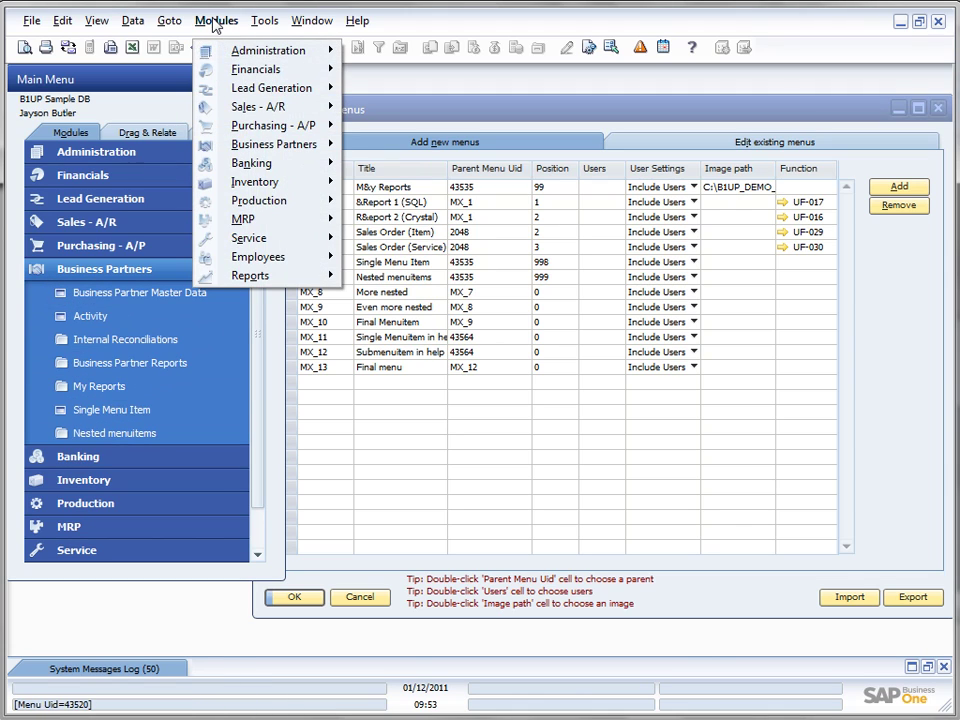
{"action": "mouse_move", "coordinate": [306, 146]}
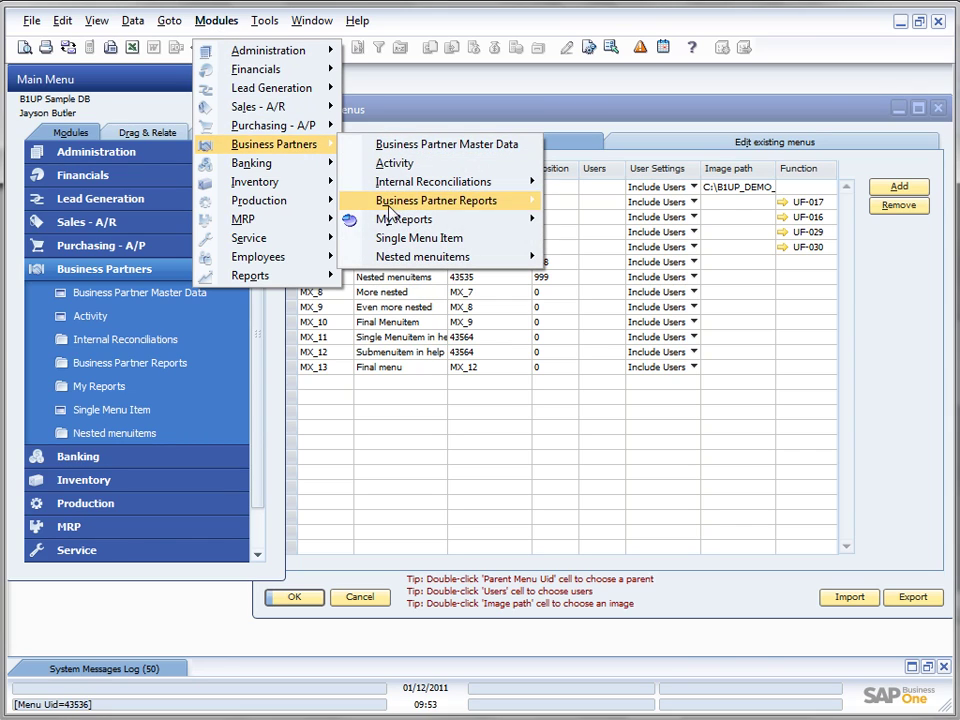
{"action": "mouse_move", "coordinate": [390, 224]}
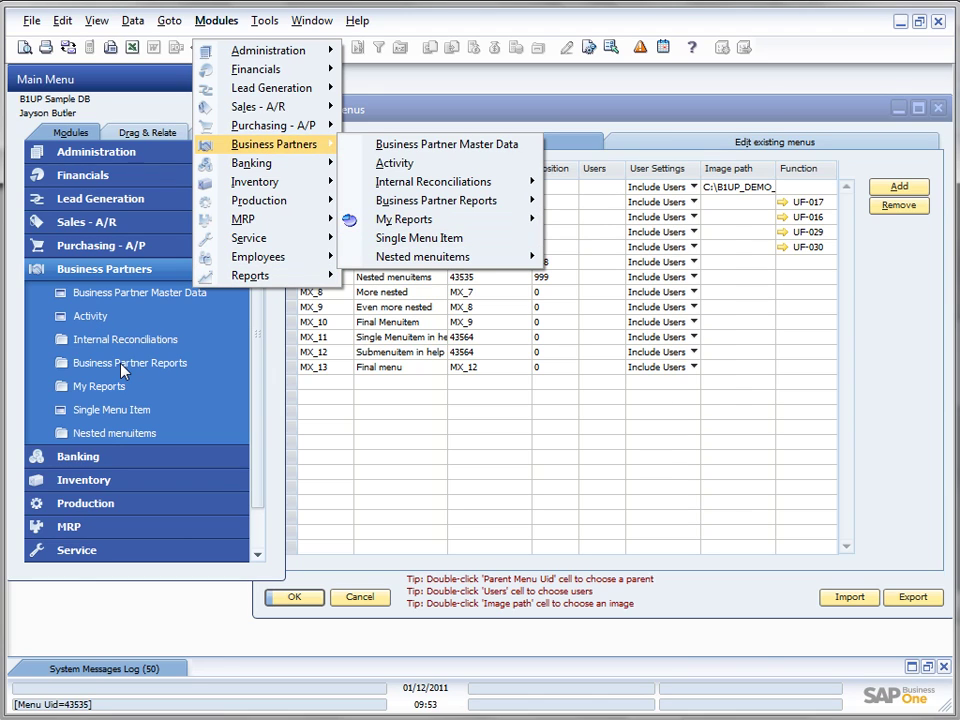
{"action": "left_click", "coordinate": [556, 354]}
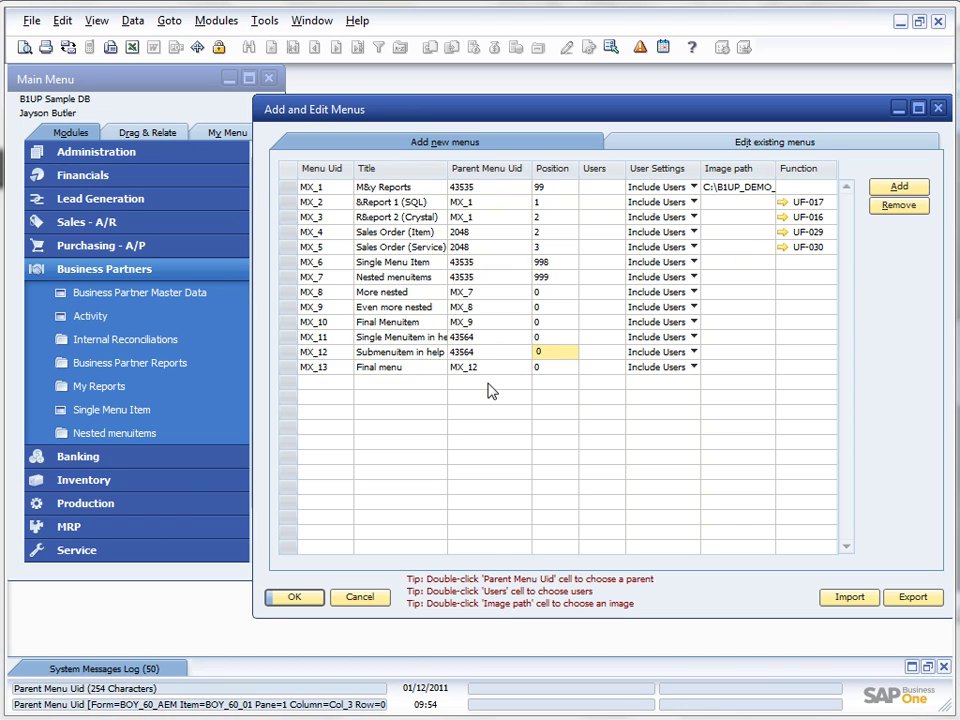
{"action": "left_click", "coordinate": [49, 275]}
{"action": "left_click", "coordinate": [50, 275]}
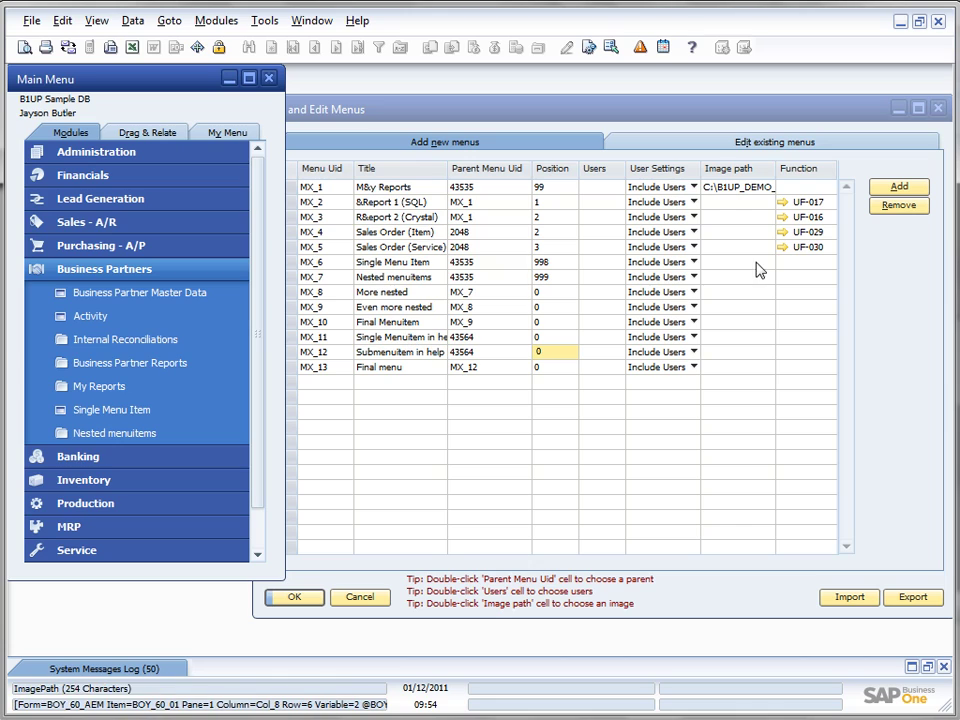
Step: Create a new universal function for Single Menu Item, of type Message with the text "Hello SAP"
{"action": "left_click", "coordinate": [796, 263]}
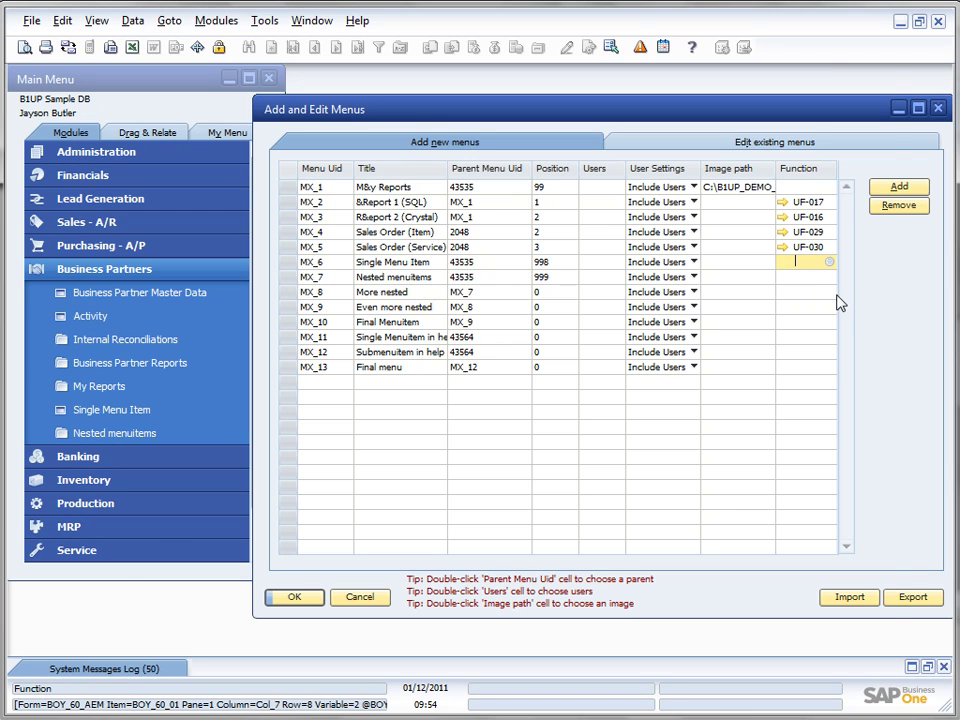
{"action": "key", "text": "Tab"}
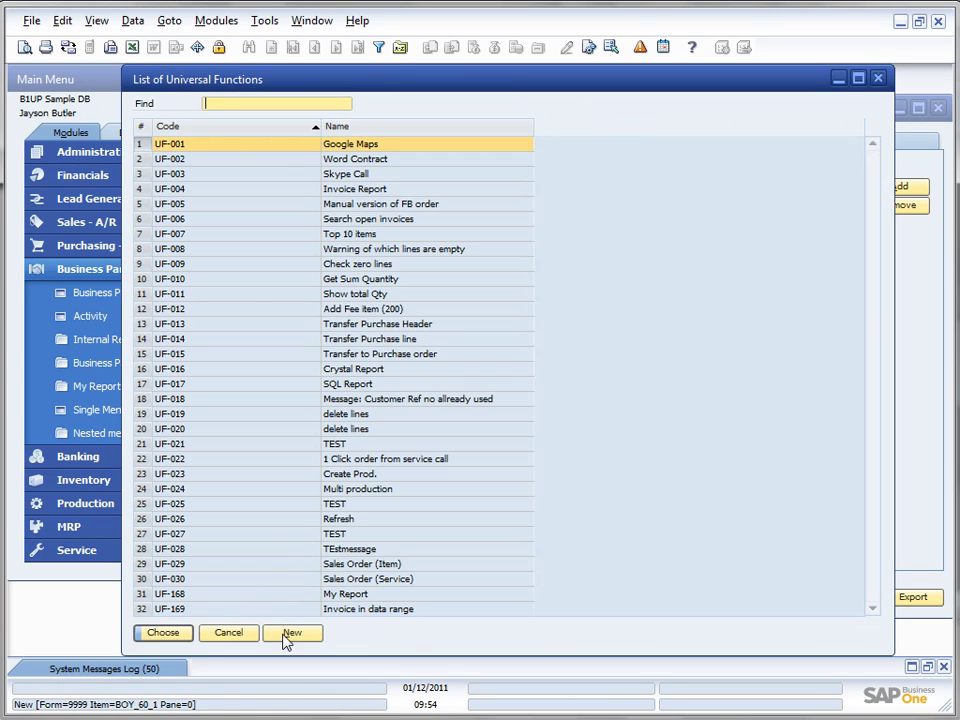
{"action": "left_click", "coordinate": [287, 634]}
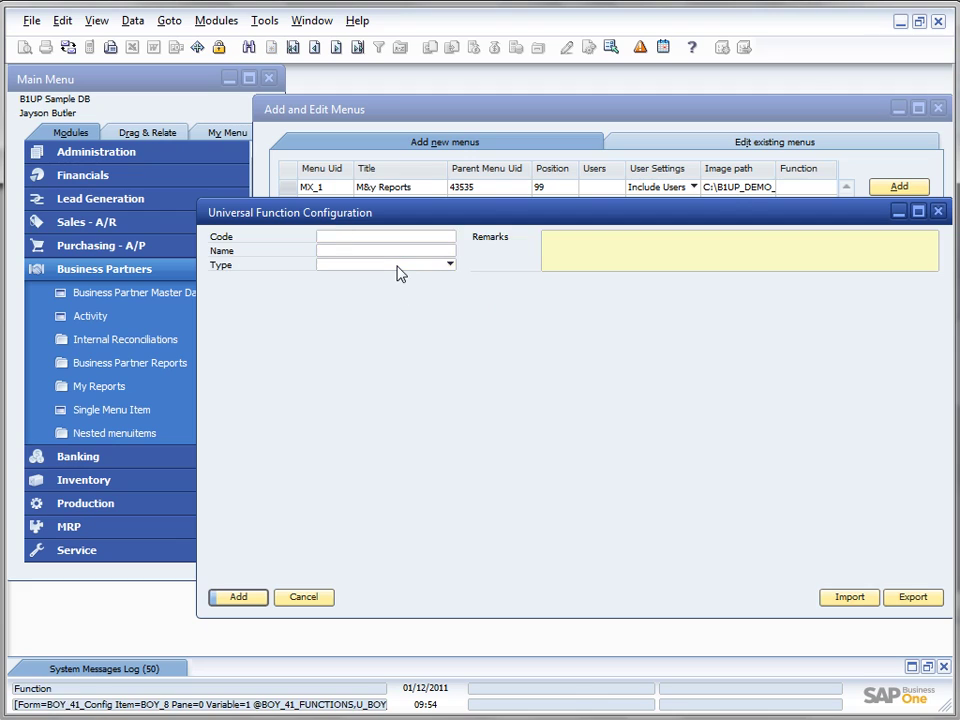
{"action": "left_click", "coordinate": [397, 266]}
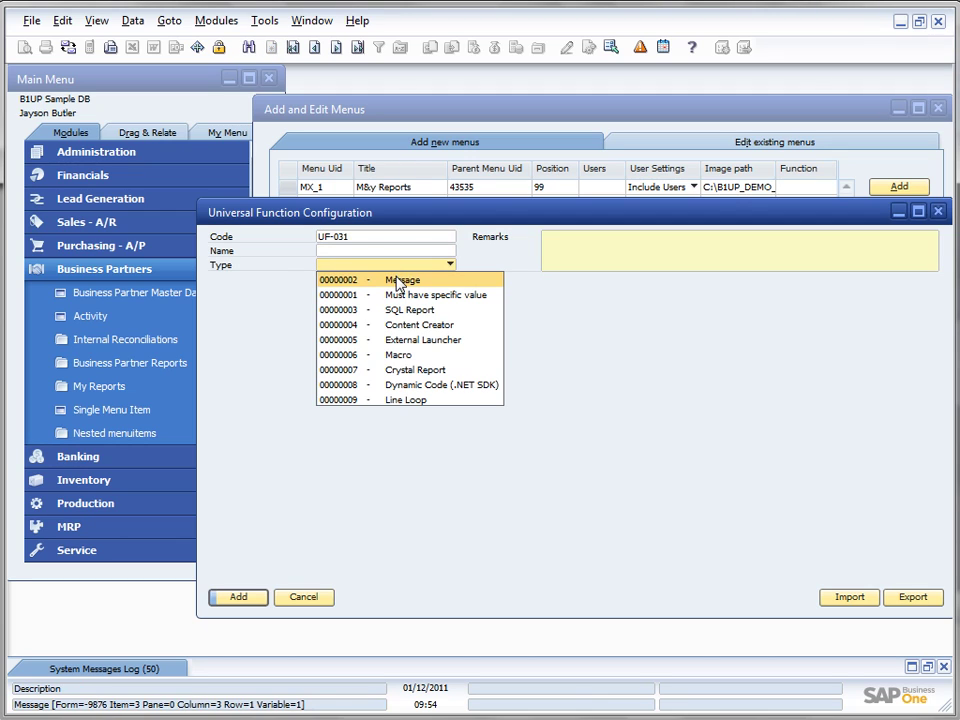
{"action": "left_click", "coordinate": [401, 280]}
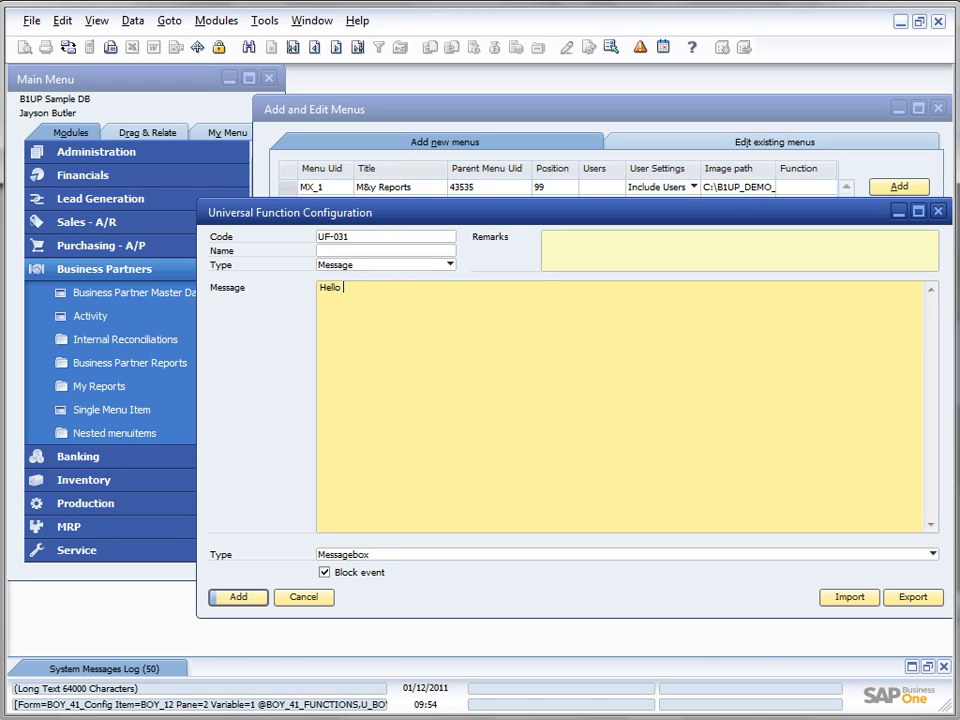
Step: Name the new function Testmessage, add it to Single Menu Item and save the menu update
{"action": "left_click", "coordinate": [332, 252]}
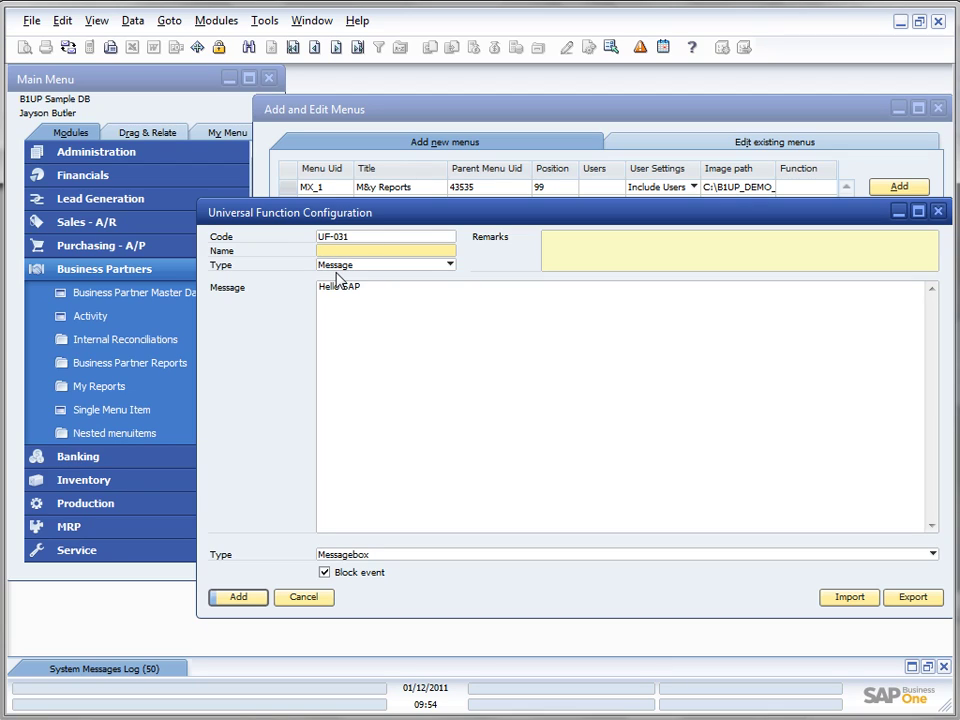
{"action": "type", "text": "Testmessage"}
{"action": "left_click", "coordinate": [229, 598]}
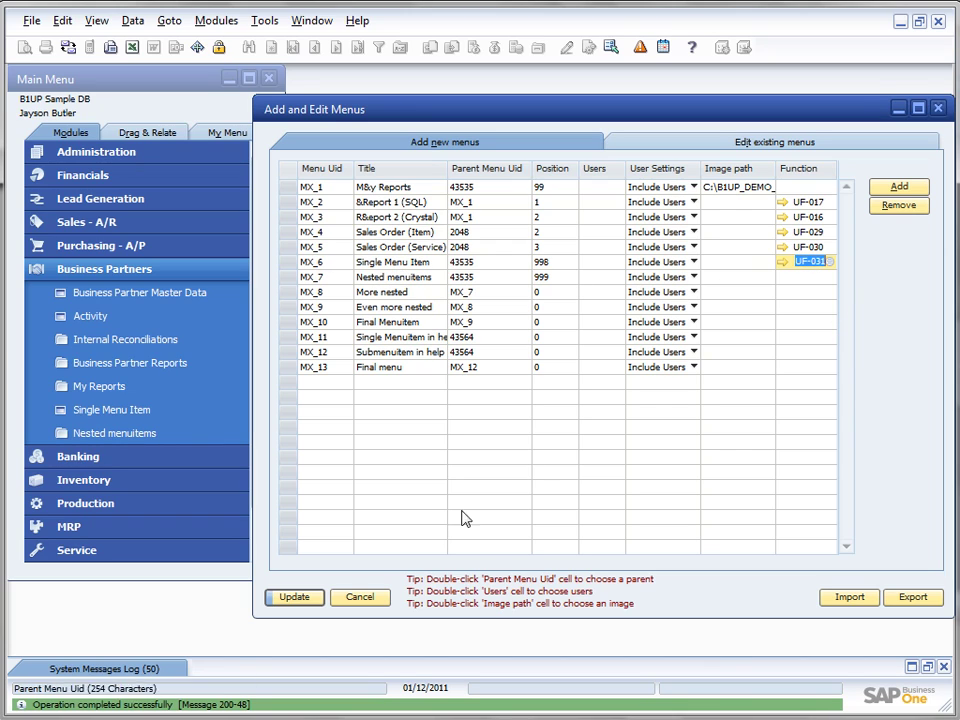
{"action": "left_click", "coordinate": [300, 598]}
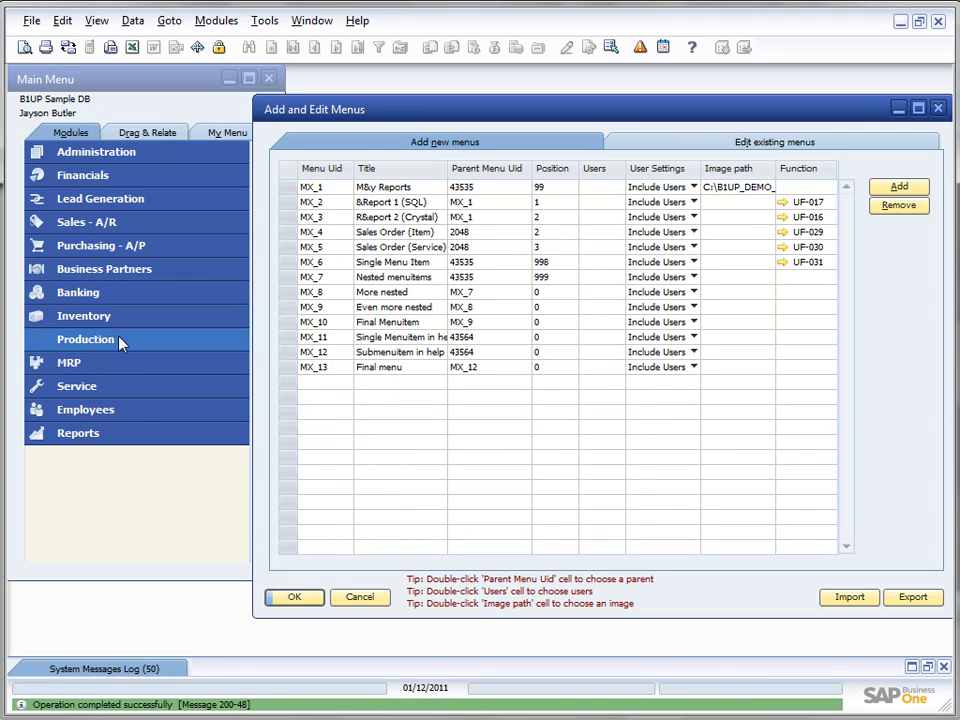
Step: Run Single Menu Item under Business Partners in the Main Menu to test its function, and dismiss the message
{"action": "left_click", "coordinate": [77, 278]}
{"action": "left_click", "coordinate": [100, 410]}
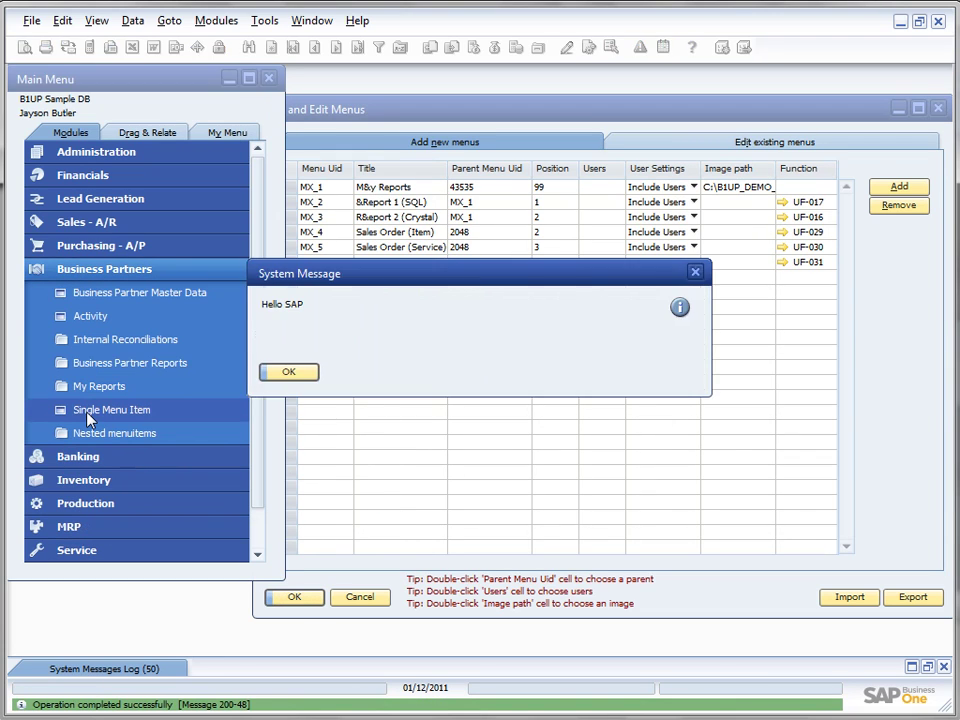
{"action": "left_click", "coordinate": [302, 377]}
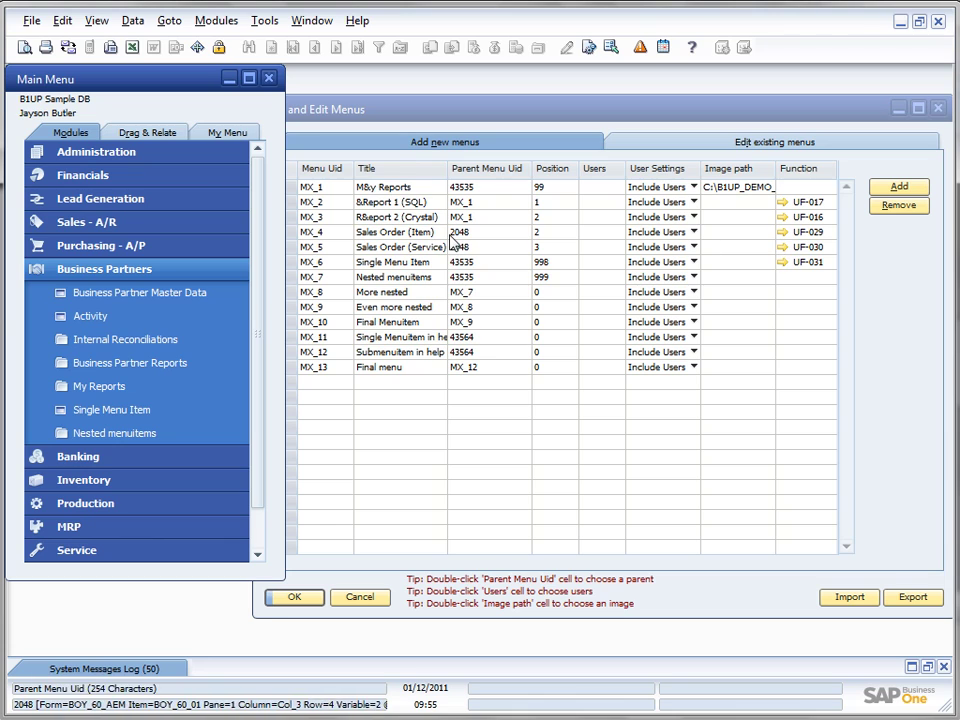
Step: Examine the macro in the function assigned to Sales Order (Item), and close its configuration
{"action": "left_click", "coordinate": [785, 238]}
{"action": "left_click", "coordinate": [785, 233]}
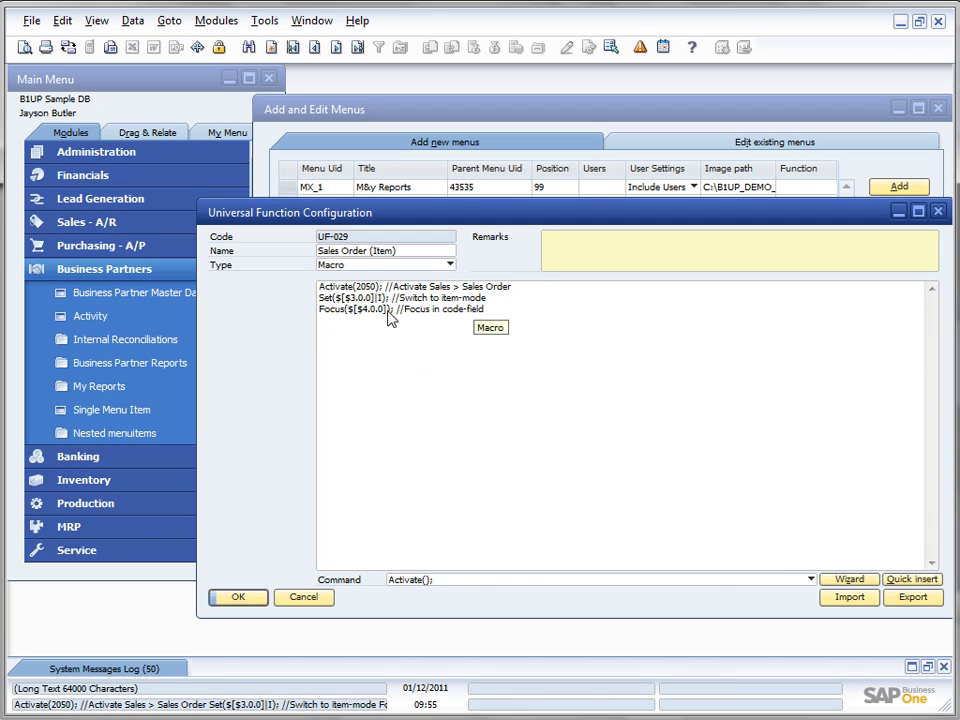
{"action": "left_click", "coordinate": [303, 598]}
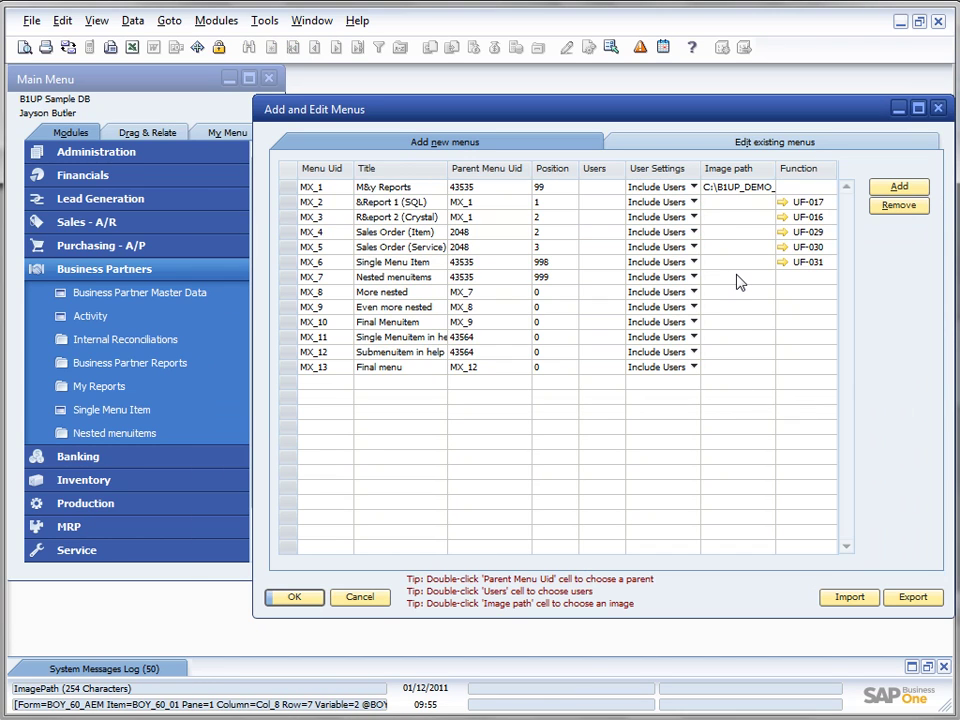
Step: Examine the title and Function field of My Reports, and expand and collapse its folder under Business Partners
{"action": "left_click", "coordinate": [405, 188]}
{"action": "double_click", "coordinate": [383, 188]}
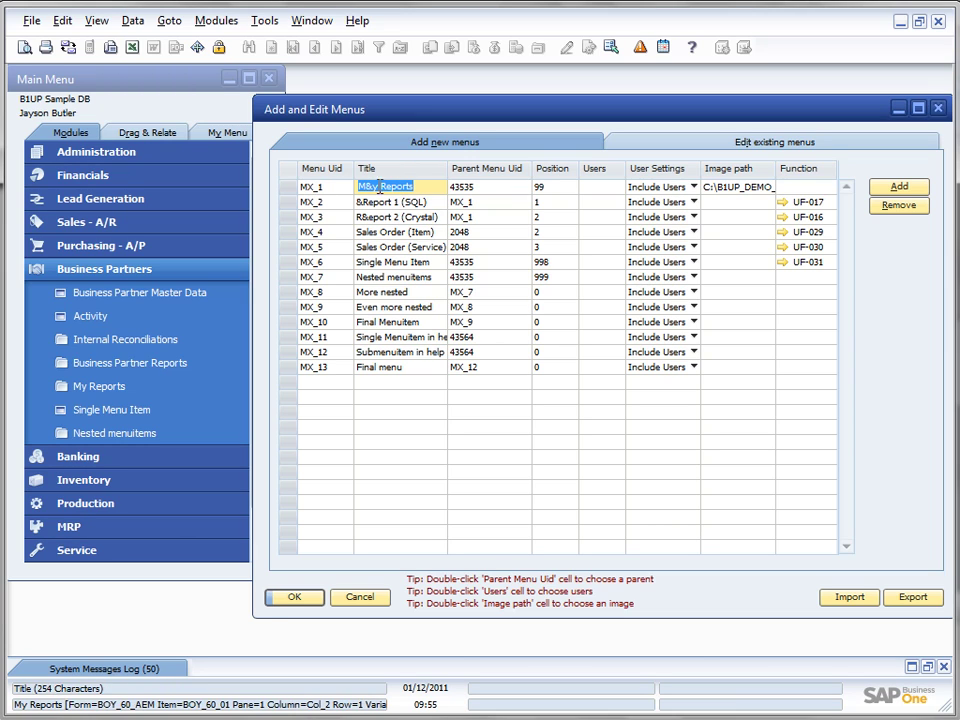
{"action": "left_click", "coordinate": [786, 189]}
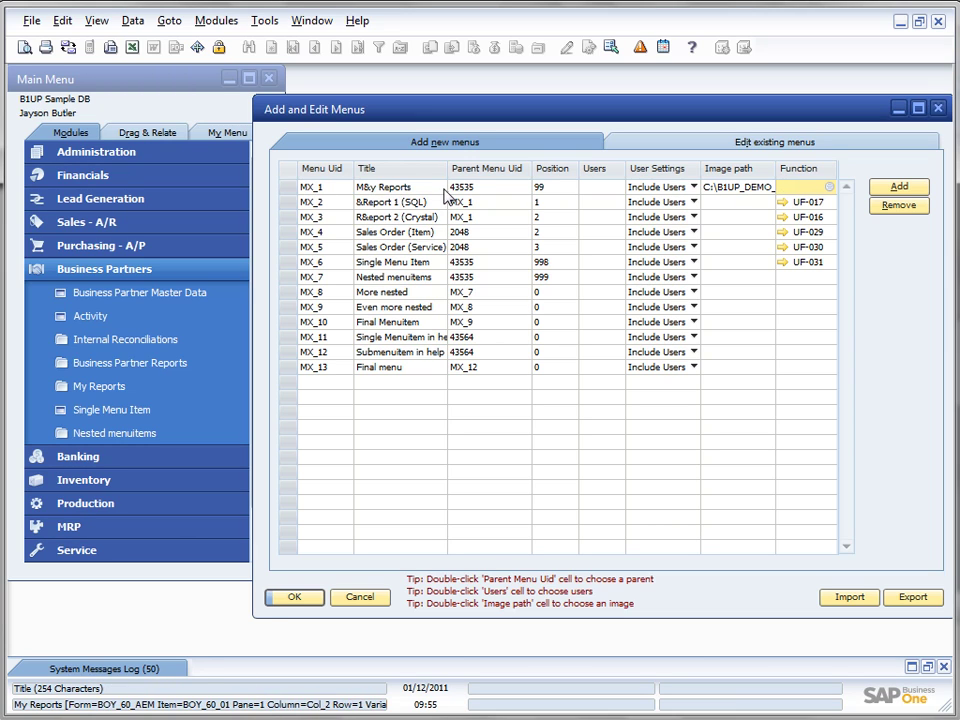
{"action": "left_click", "coordinate": [81, 272]}
{"action": "left_click", "coordinate": [80, 272]}
{"action": "left_click", "coordinate": [86, 388]}
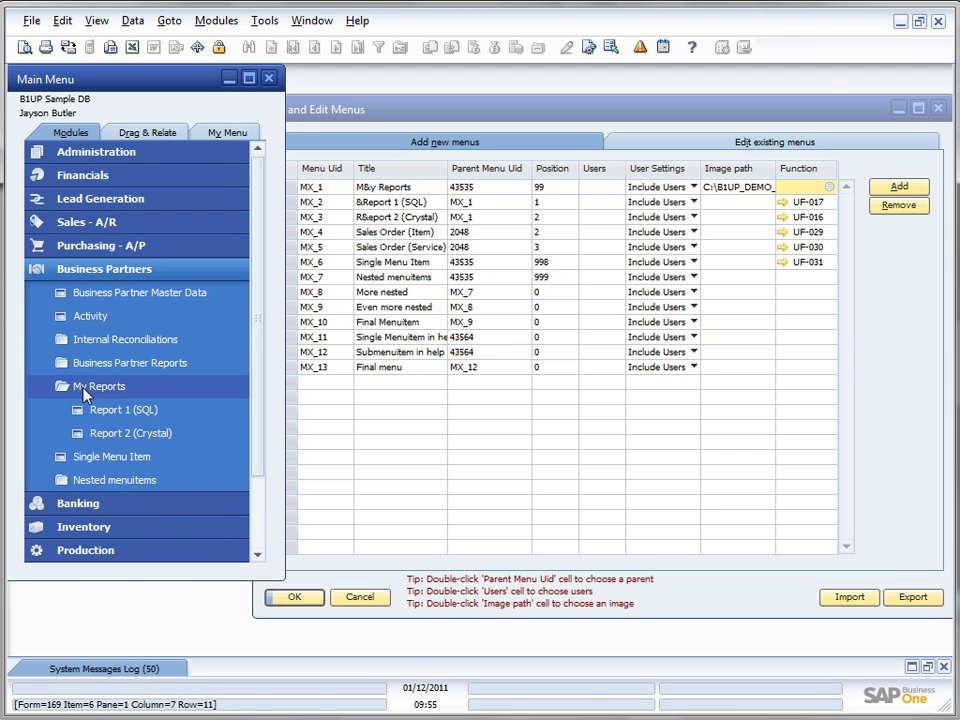
{"action": "left_click", "coordinate": [86, 388]}
Step: Copy function UF-031 from Single Menu Item to My Reports and save the menu update
{"action": "left_click", "coordinate": [806, 276]}
{"action": "left_click", "coordinate": [813, 264]}
{"action": "key", "text": "ctrl+c"}
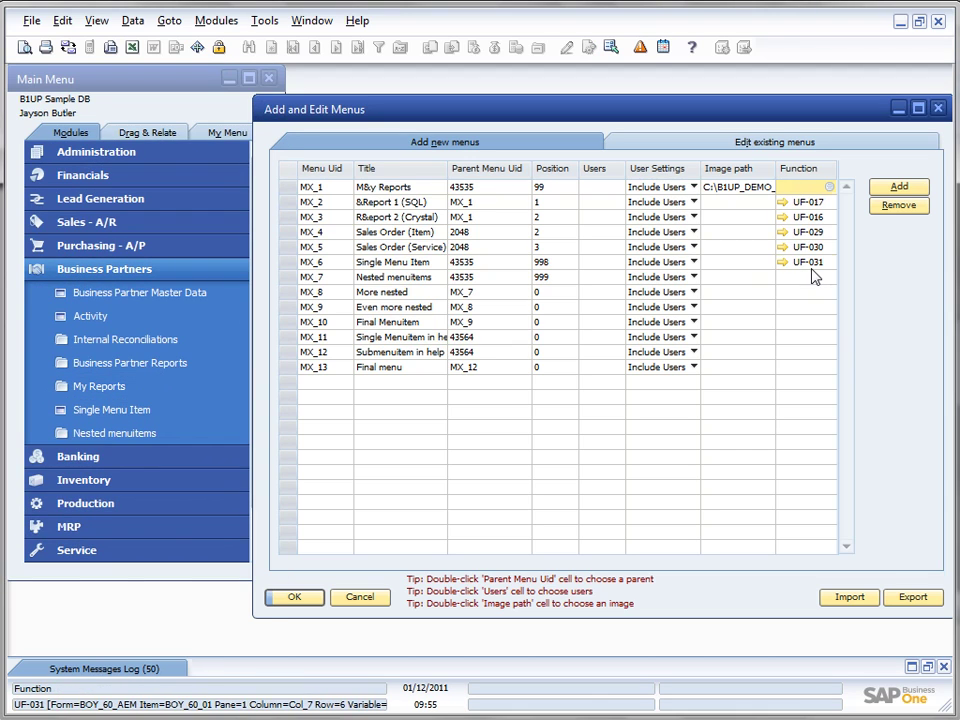
{"action": "left_click", "coordinate": [799, 189]}
{"action": "key", "text": "ctrl+v"}
{"action": "left_click", "coordinate": [409, 424]}
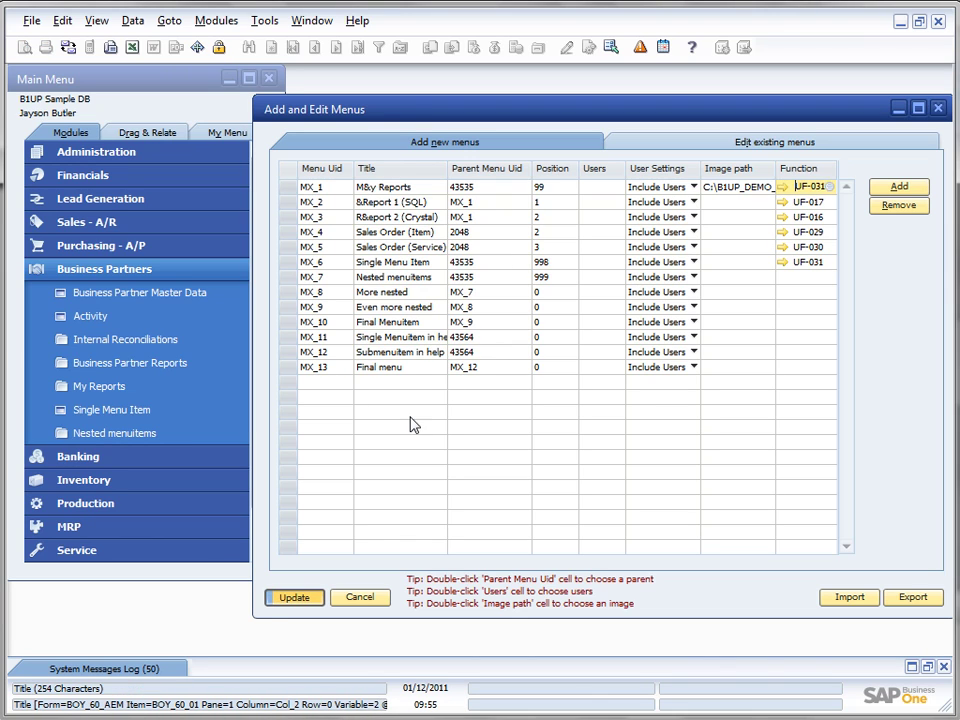
{"action": "key", "text": "Return"}
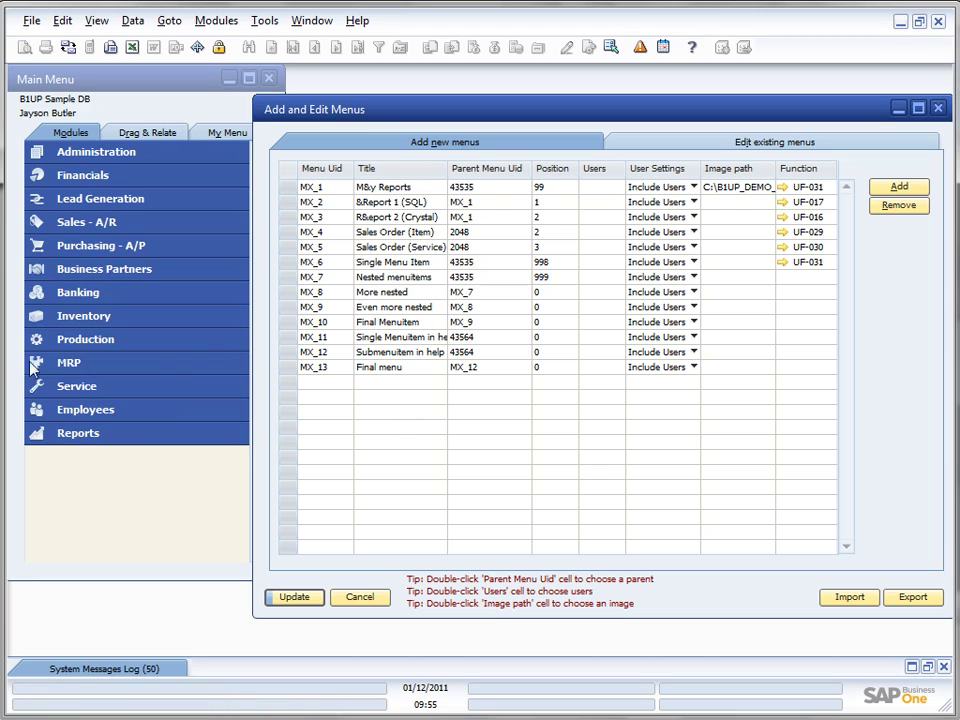
Step: Expand My Reports under Business Partners to test how a folder with a function behaves, and return to the configuration
{"action": "left_click", "coordinate": [77, 264]}
{"action": "left_click", "coordinate": [95, 388]}
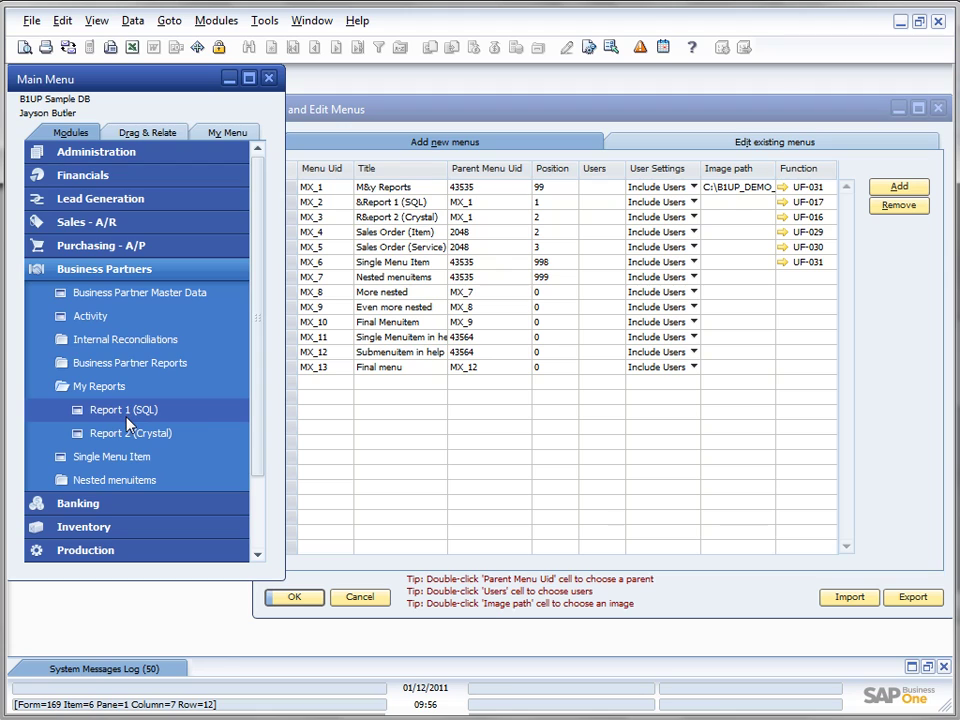
{"action": "left_click", "coordinate": [688, 474]}
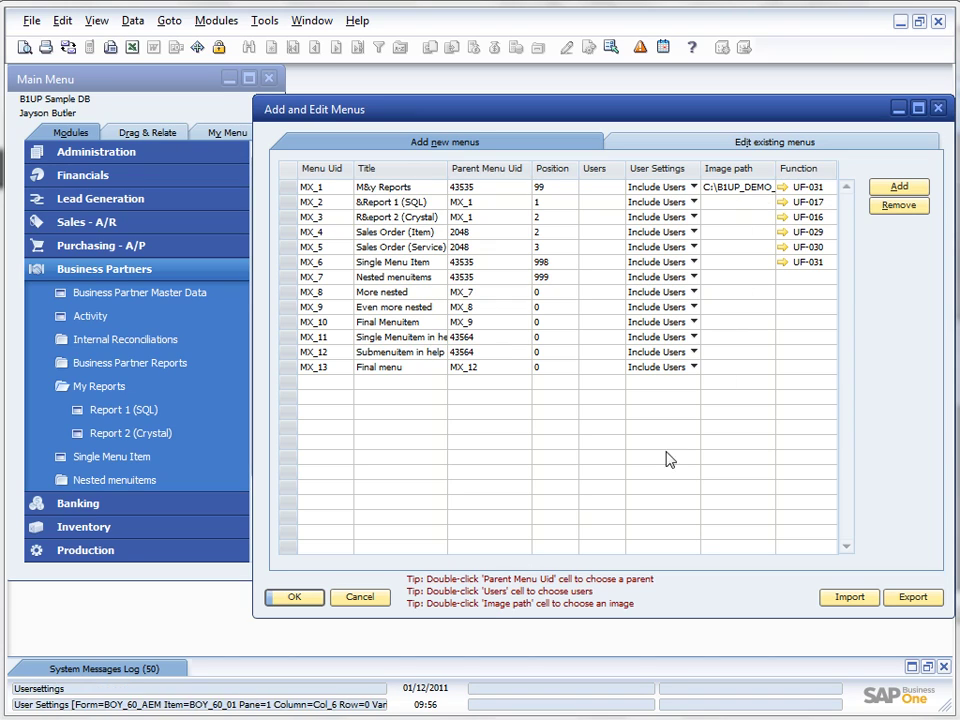
Step: Examine the users and usergroups that can be assigned to Single Menu Item, and cancel the selection
{"action": "right_click", "coordinate": [591, 264]}
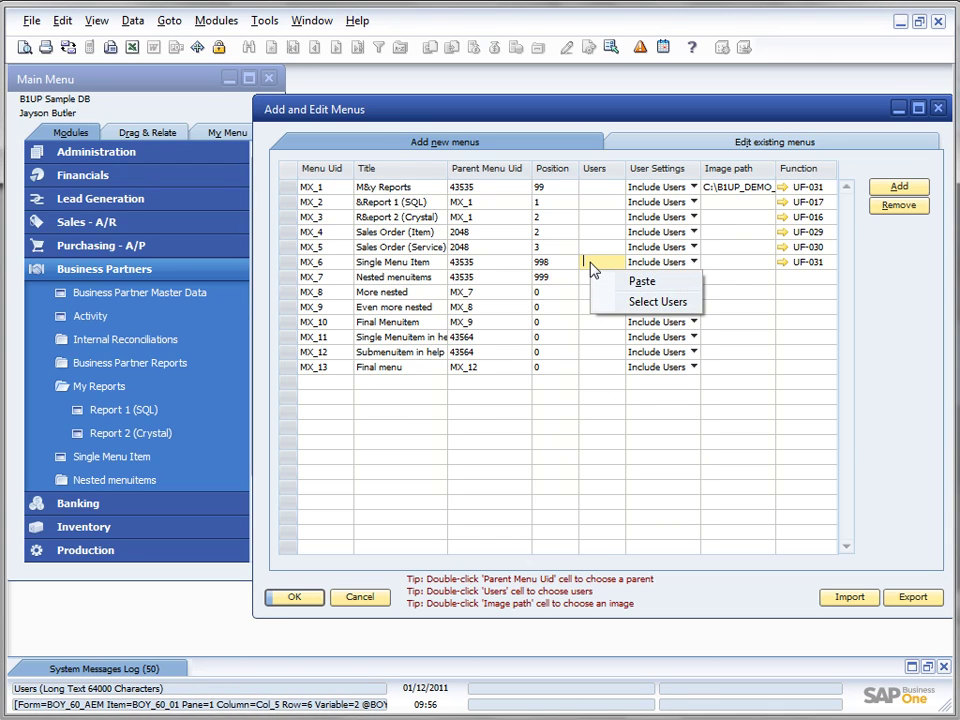
{"action": "left_click", "coordinate": [590, 261]}
{"action": "double_click", "coordinate": [590, 263]}
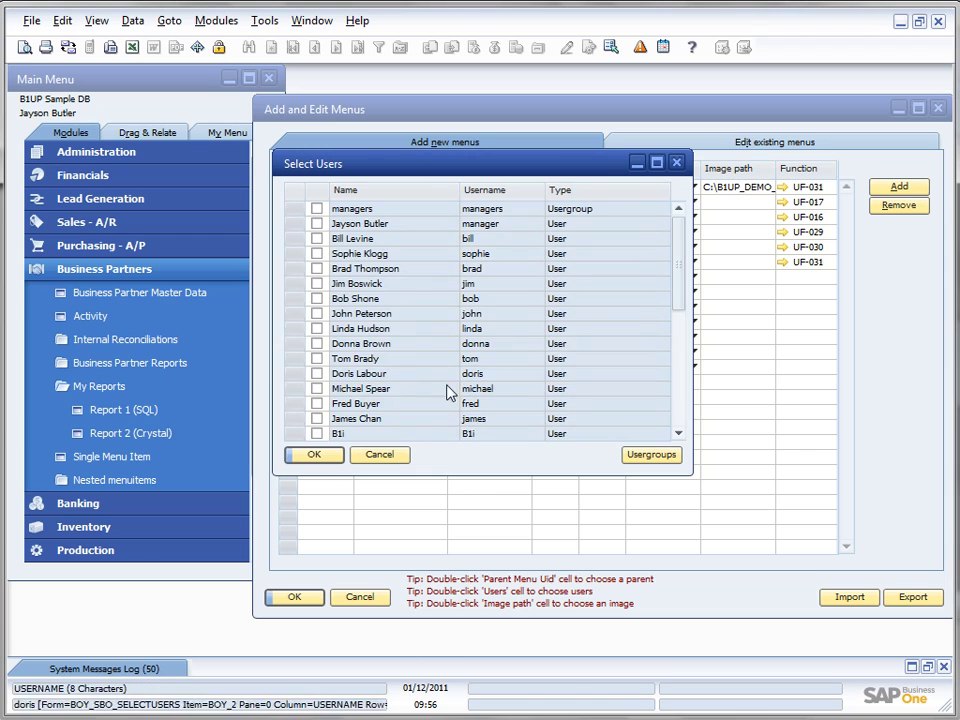
{"action": "left_click", "coordinate": [383, 453]}
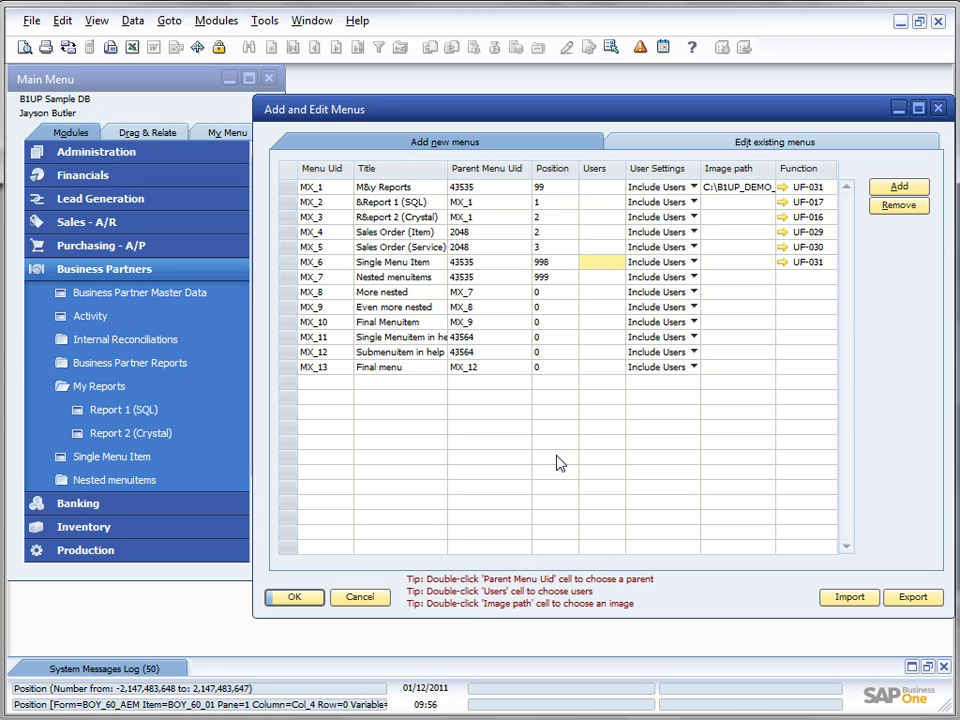
Step: Look up which menu the parent menu UID of My Reports stands for
{"action": "left_click", "coordinate": [462, 188]}
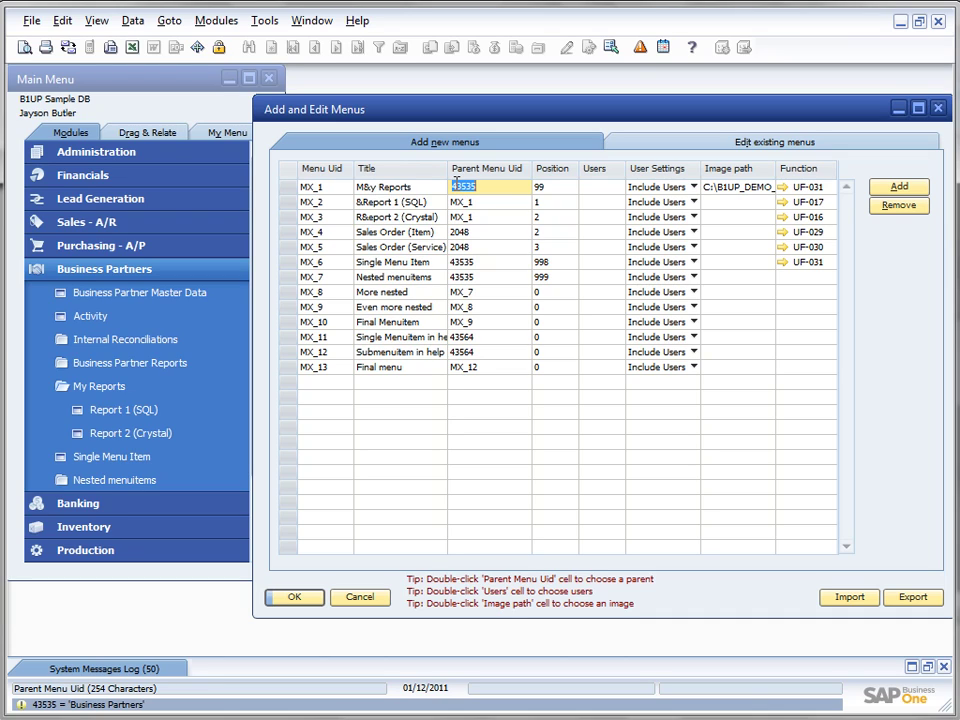
{"action": "left_click", "coordinate": [460, 184]}
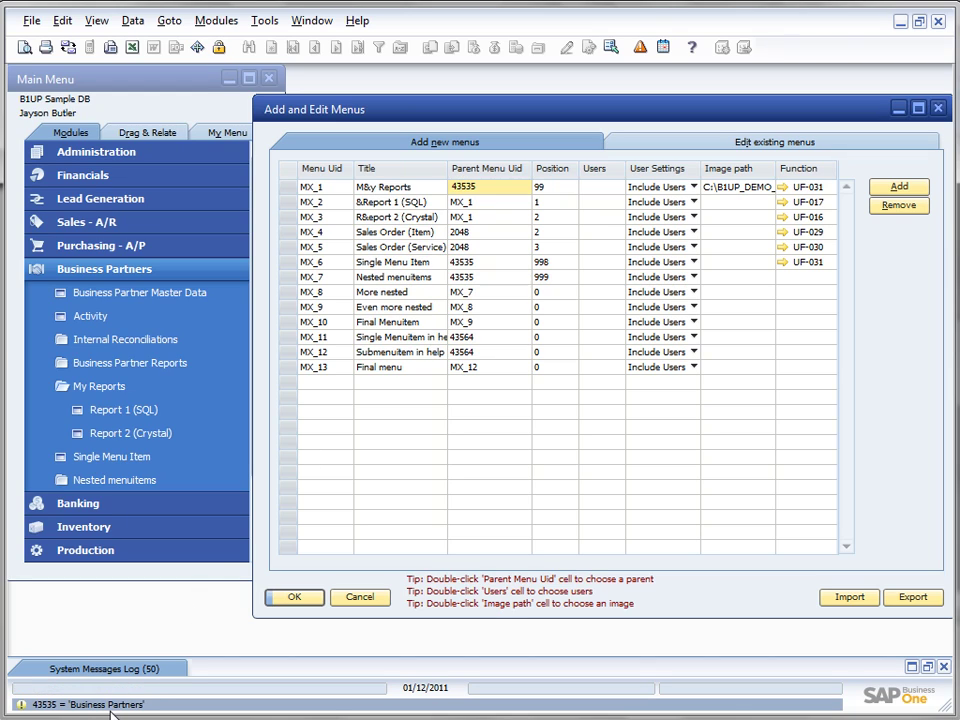